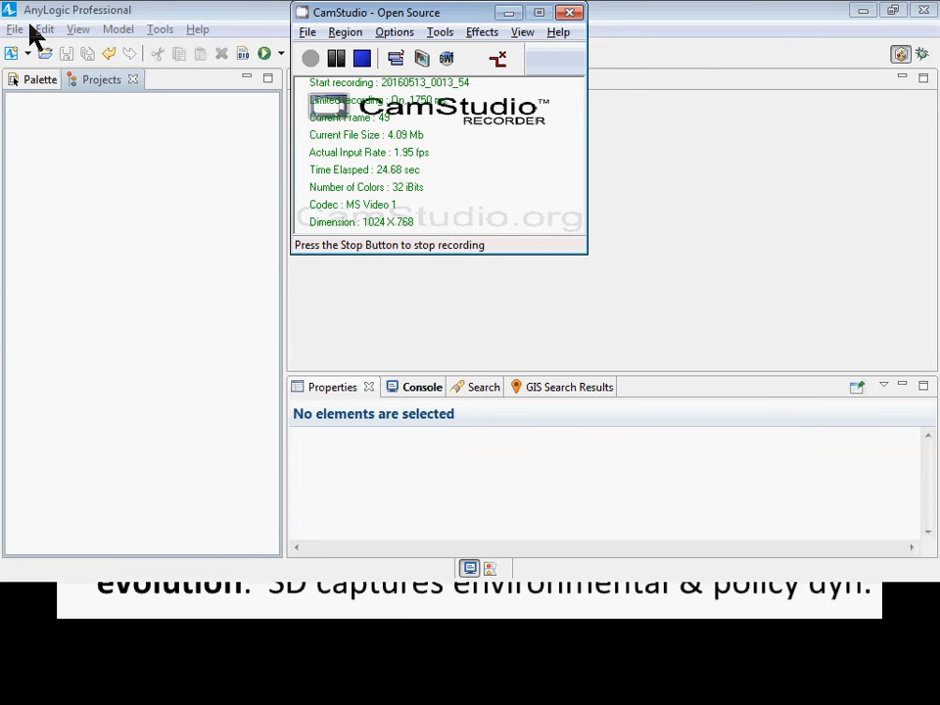
Start opening a model and go to the folder z:\usask\classes\Bootcamps\Sydney4-2016.
{"action": "left_click", "coordinate": [16, 30]}
{"action": "mouse_move", "coordinate": [44, 88]}
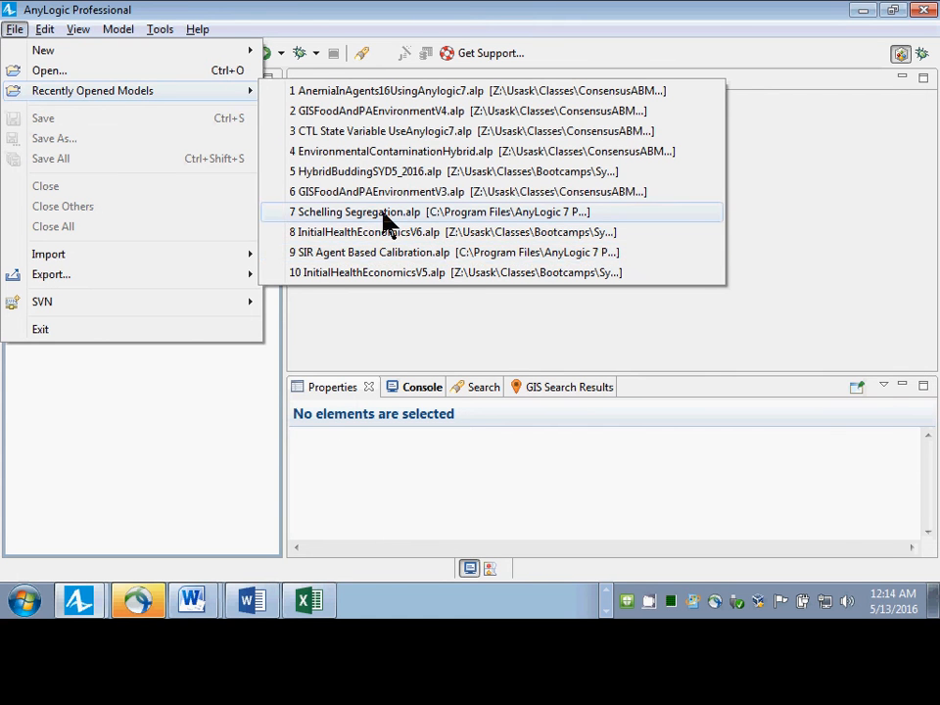
{"action": "left_click", "coordinate": [90, 72]}
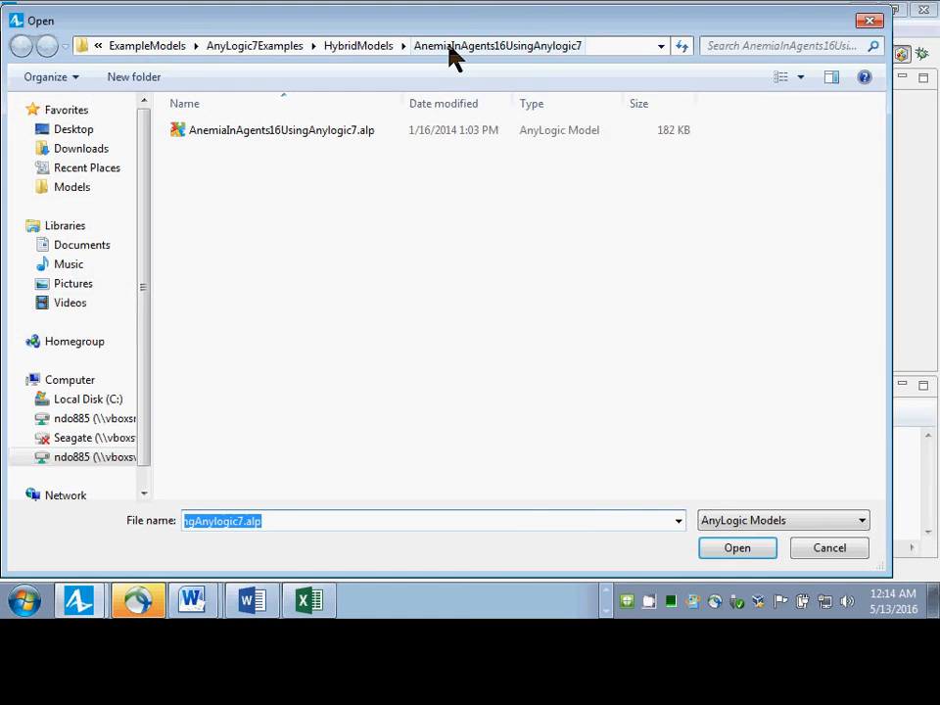
{"action": "type", "text": "z:\\us"}
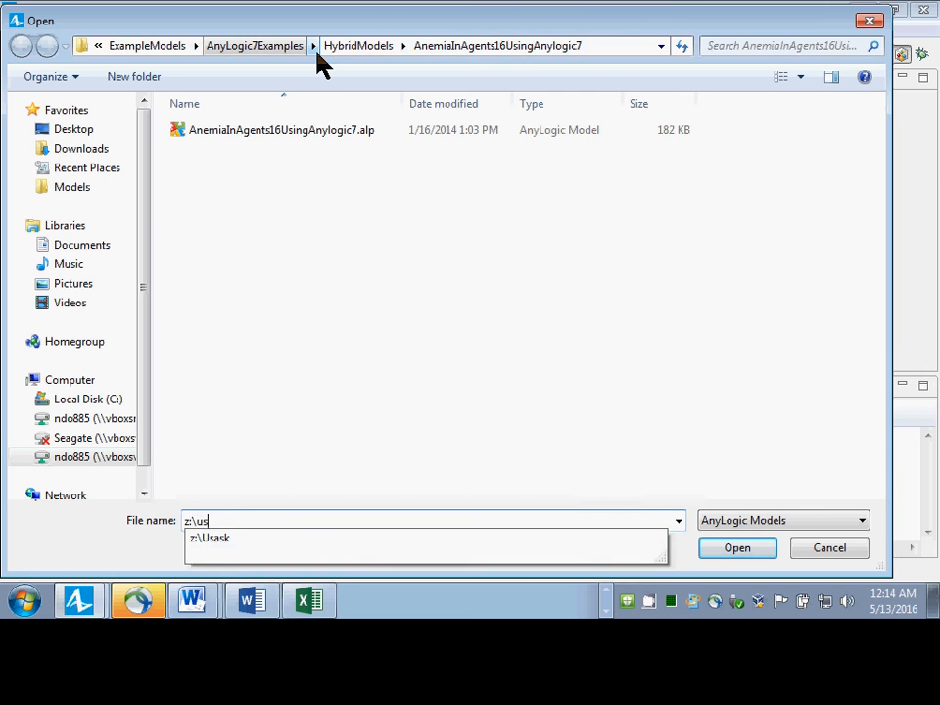
{"action": "type", "text": "ask\\classes\\"}
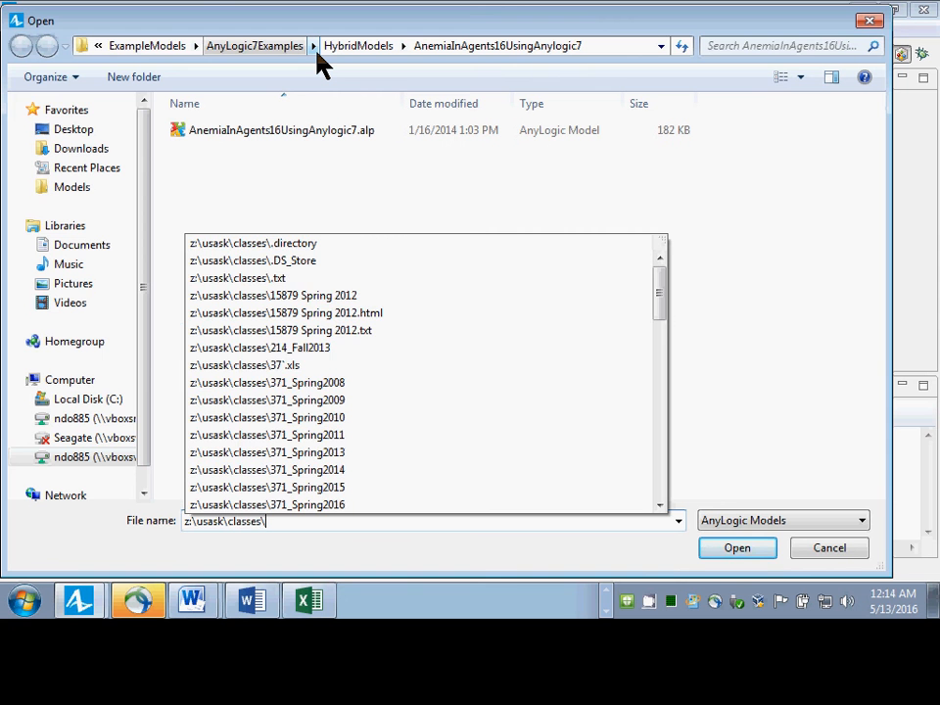
{"action": "type", "text": "B"}
{"action": "key", "text": "Down"}
{"action": "type", "text": "\\Sy"}
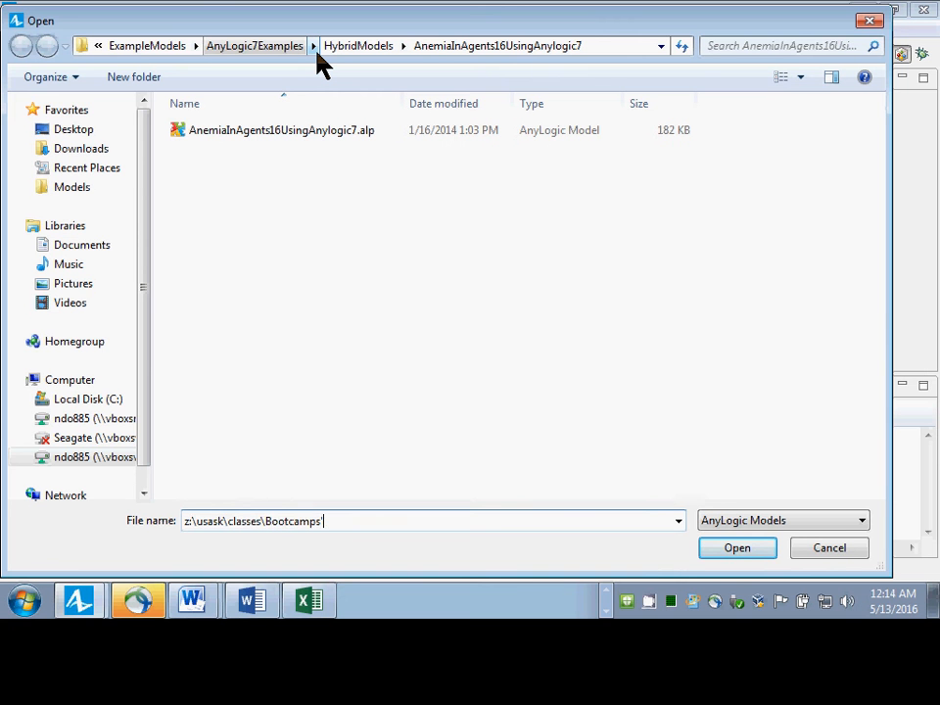
{"action": "key", "text": "Down"}
{"action": "key", "text": "Down"}
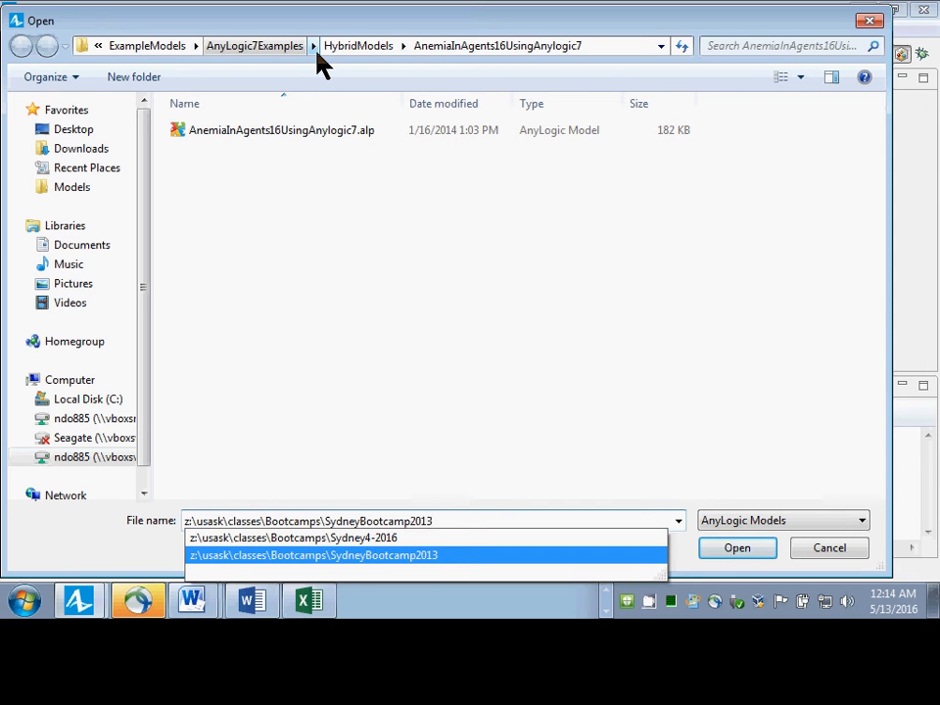
{"action": "key", "text": "Up"}
{"action": "key", "text": "Return"}
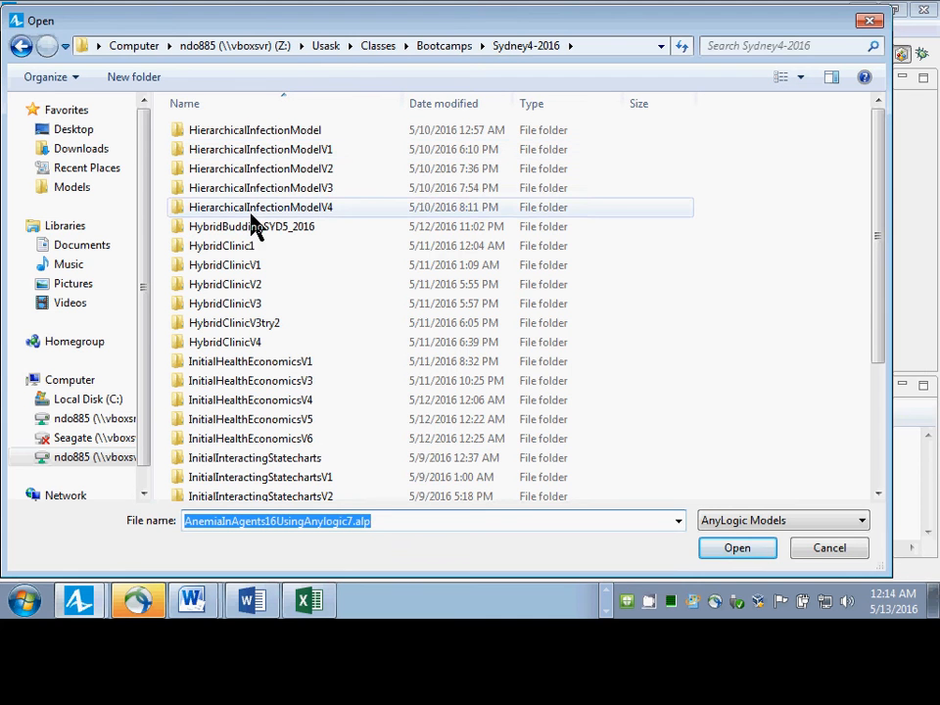
Look through the model folders in Sydney4-2016, including ModelsBuiltInClass, for the model to use.
{"action": "left_click", "coordinate": [225, 286]}
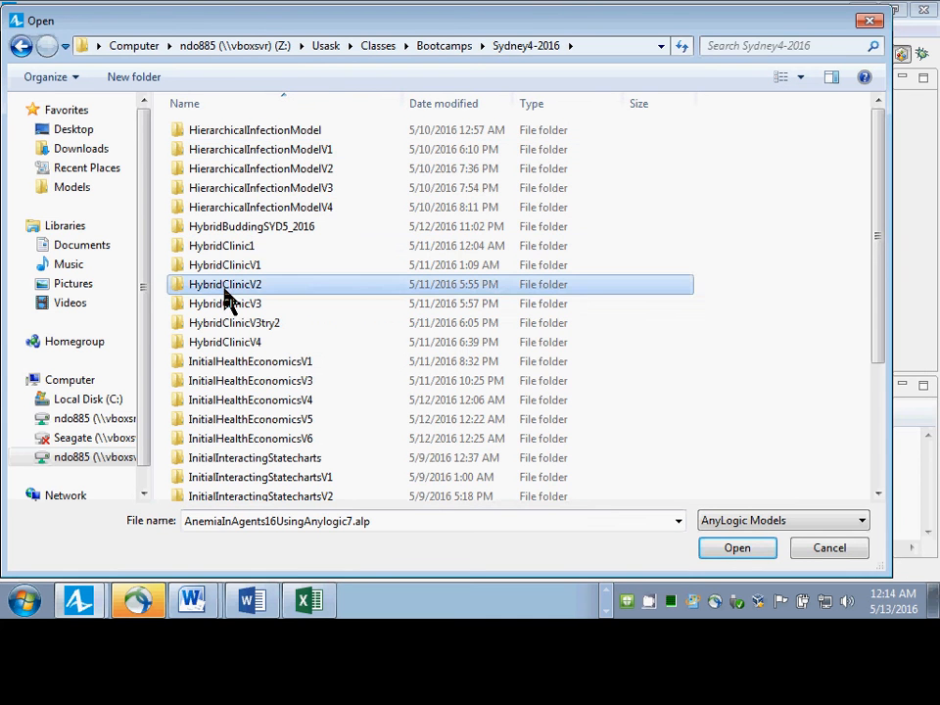
{"action": "key", "text": "Down"}
{"action": "key", "text": "Down"}
{"action": "key", "text": "Down"}
{"action": "key", "text": "Down"}
{"action": "key", "text": "Down"}
{"action": "key", "text": "Down"}
{"action": "key", "text": "Down"}
{"action": "key", "text": "Down"}
{"action": "key", "text": "Down"}
{"action": "key", "text": "Down"}
{"action": "key", "text": "Down"}
{"action": "key", "text": "Down"}
{"action": "key", "text": "Down"}
{"action": "key", "text": "Down"}
{"action": "key", "text": "Down"}
{"action": "key", "text": "Down"}
{"action": "key", "text": "Down"}
{"action": "key", "text": "Down"}
{"action": "key", "text": "Down"}
{"action": "key", "text": "Down"}
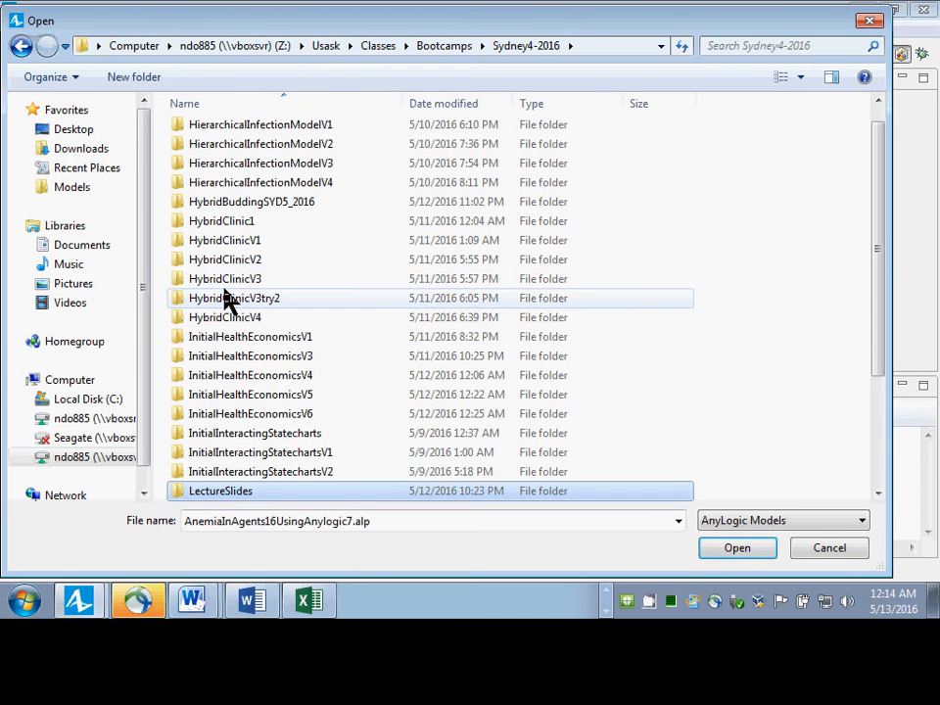
{"action": "key", "text": "Page_Up"}
{"action": "key", "text": "Page_Up"}
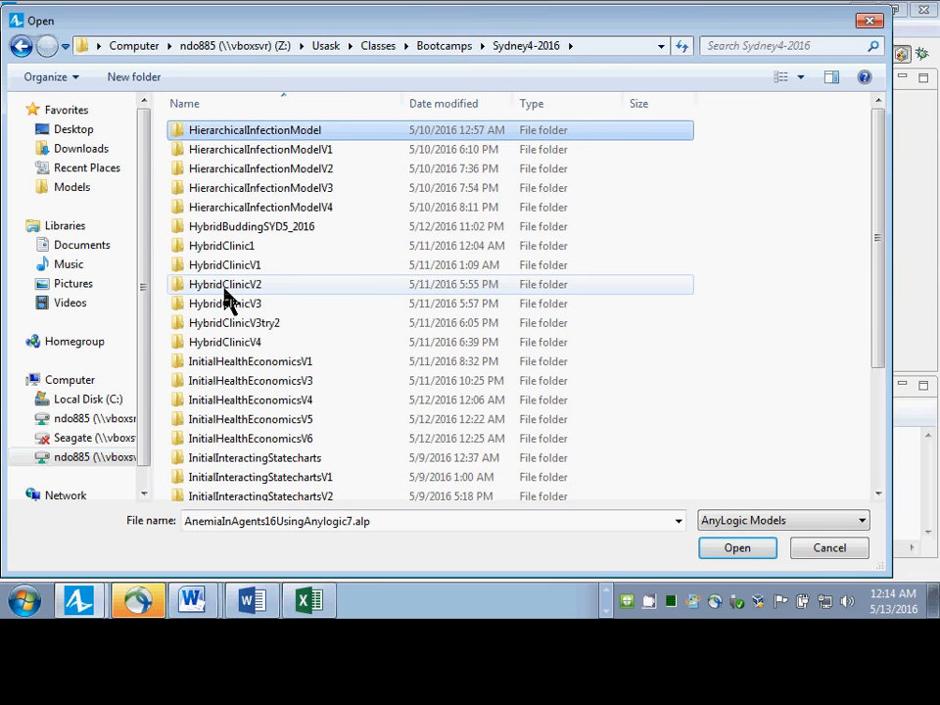
{"action": "key", "text": "Down"}
{"action": "key", "text": "Down"}
{"action": "key", "text": "Down"}
{"action": "key", "text": "Down"}
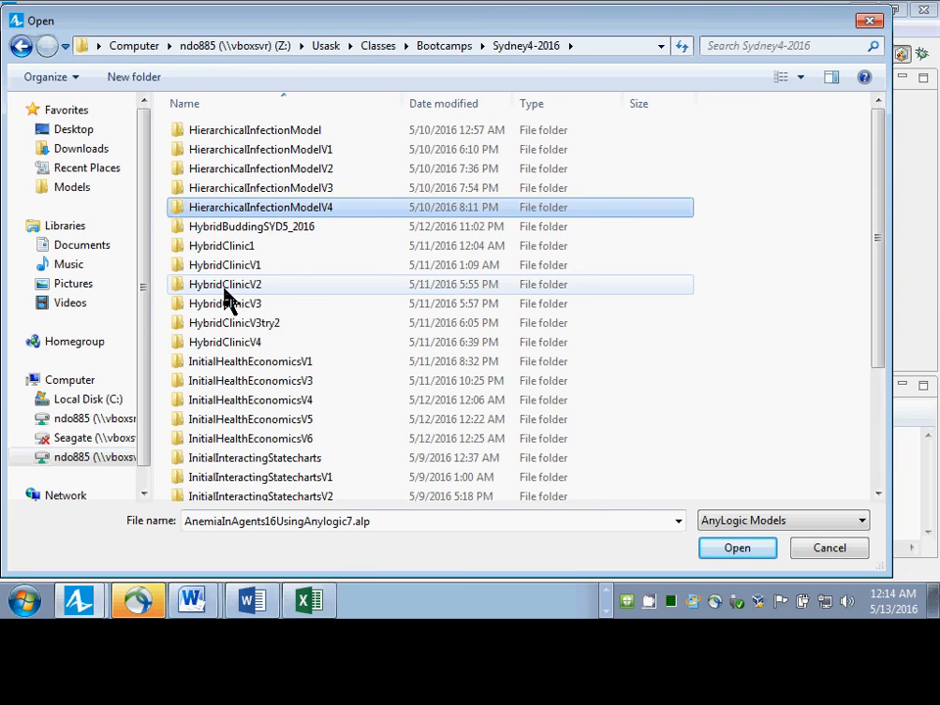
{"action": "key", "text": "Page_Down"}
{"action": "key", "text": "Page_Down"}
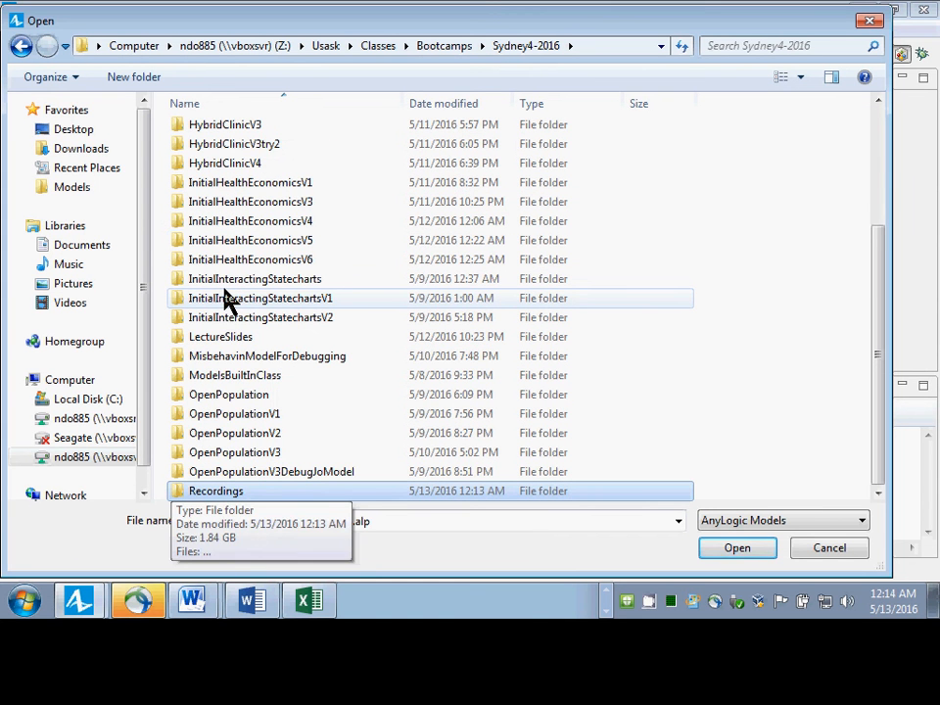
{"action": "key", "text": "Up"}
{"action": "key", "text": "Up"}
{"action": "key", "text": "Up"}
{"action": "key", "text": "Up"}
{"action": "key", "text": "Up"}
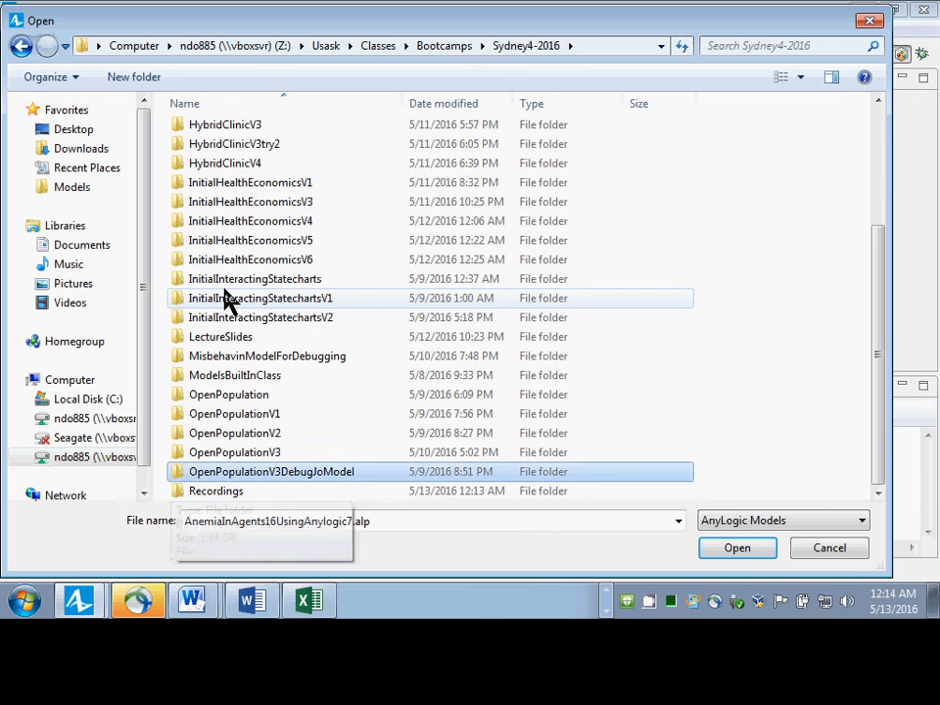
{"action": "key", "text": "Up"}
{"action": "key", "text": "Return"}
{"action": "key", "text": "BackSpace"}
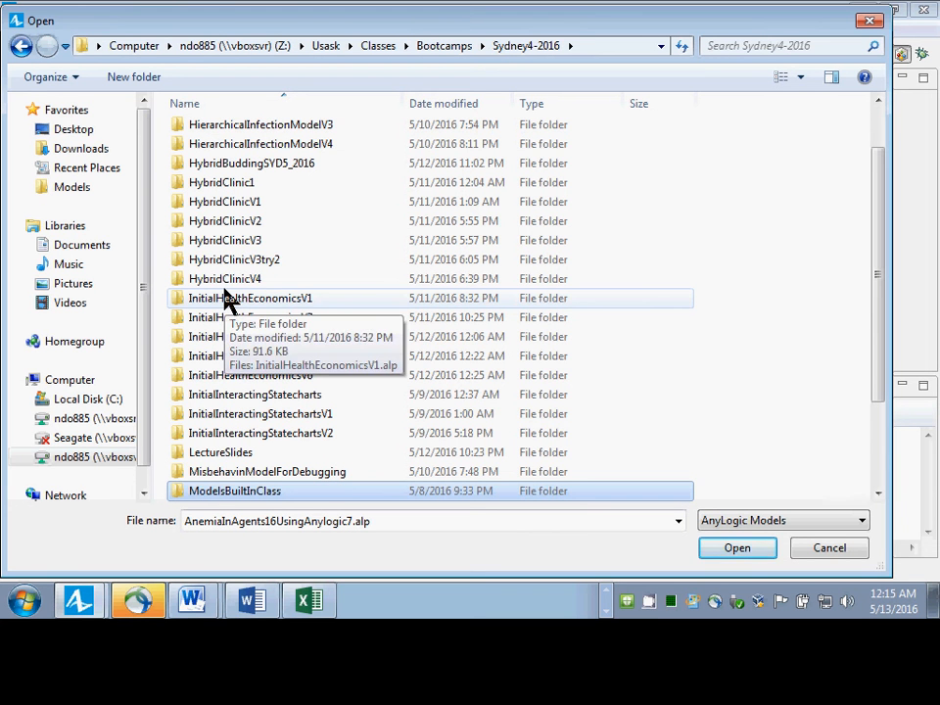
{"action": "key", "text": "Home"}
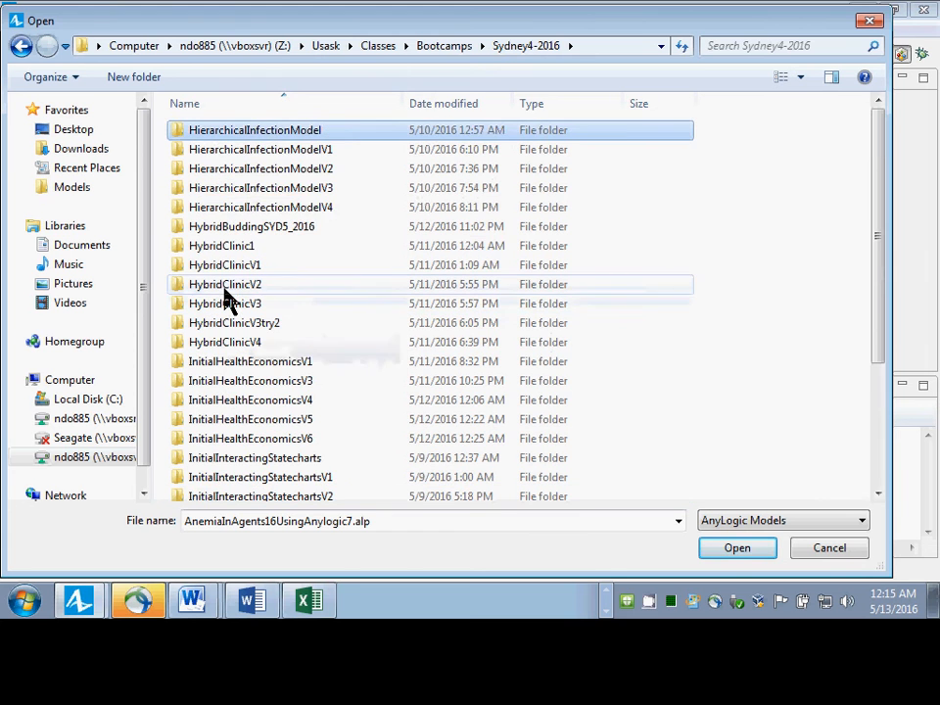
Open the model HybridClinicV4.alp from the HybridClinicV4 folder.
{"action": "left_click", "coordinate": [309, 208]}
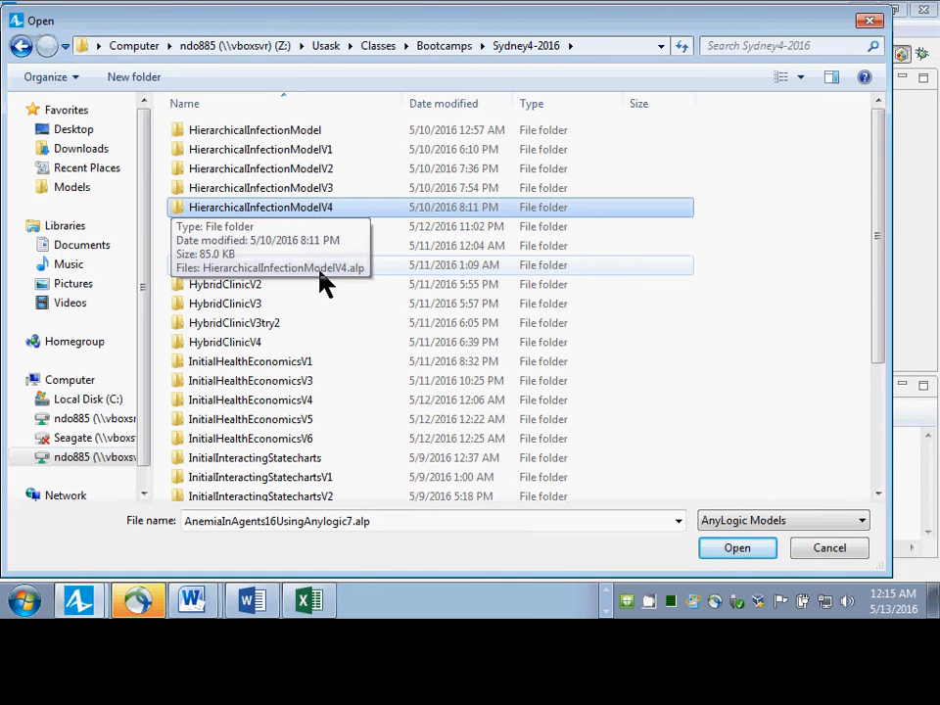
{"action": "key", "text": "Down"}
{"action": "key", "text": "Down"}
{"action": "key", "text": "Down"}
{"action": "key", "text": "Down"}
{"action": "key", "text": "Down"}
{"action": "key", "text": "Down"}
{"action": "key", "text": "Down"}
{"action": "key", "text": "Down"}
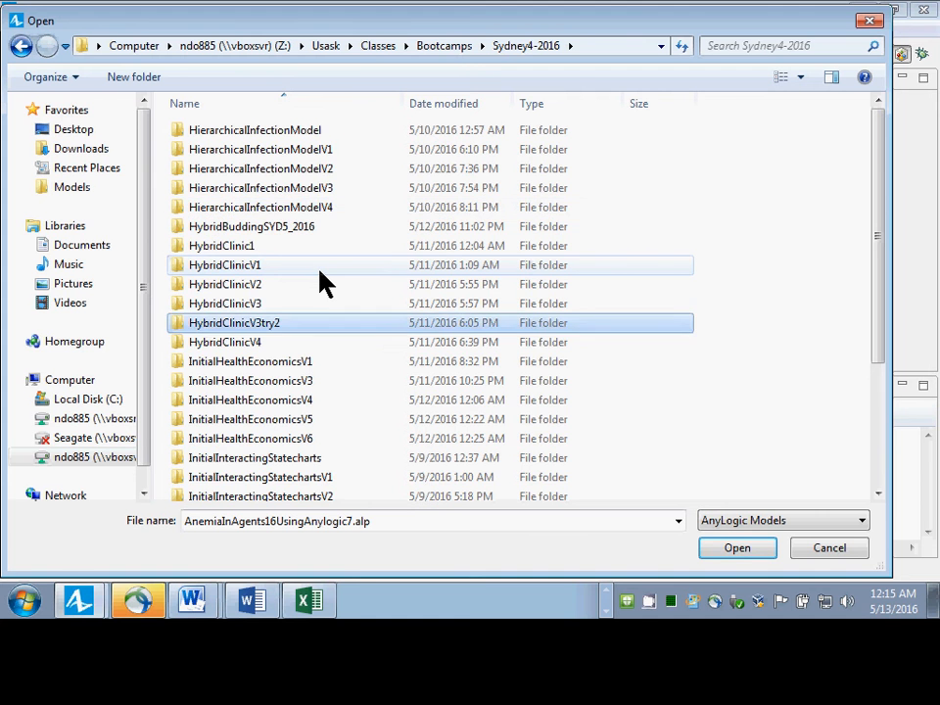
{"action": "key", "text": "Up"}
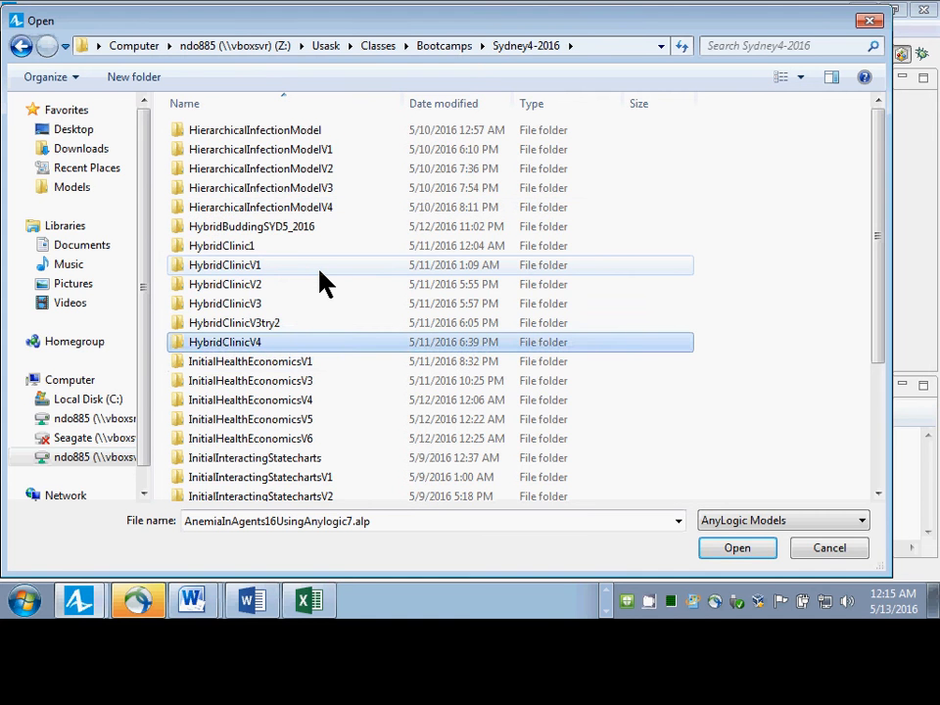
{"action": "key", "text": "Return"}
{"action": "key", "text": "Down"}
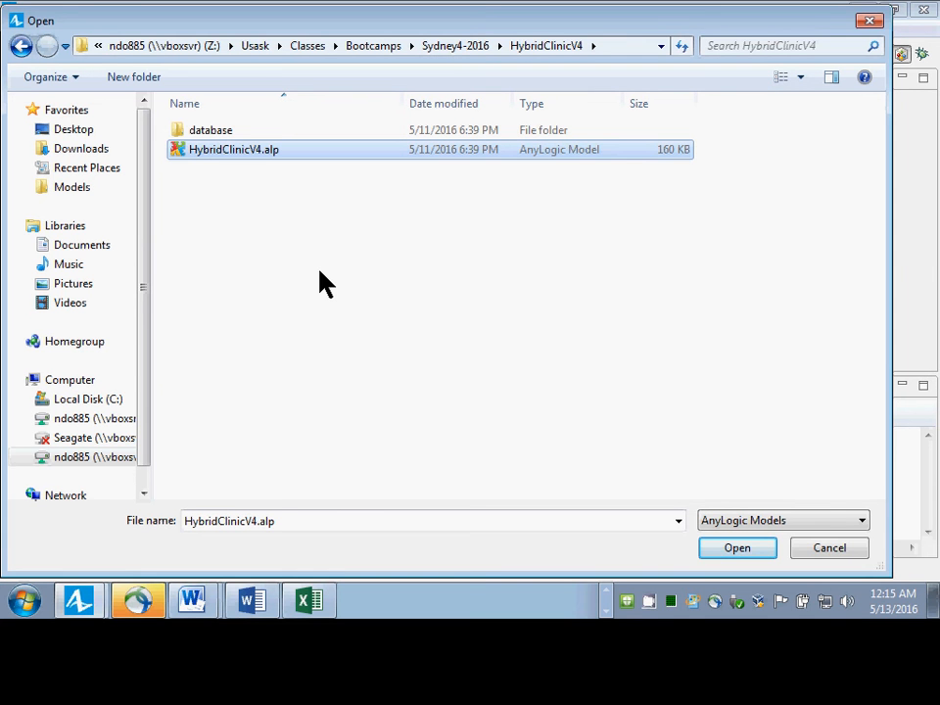
{"action": "key", "text": "Return"}
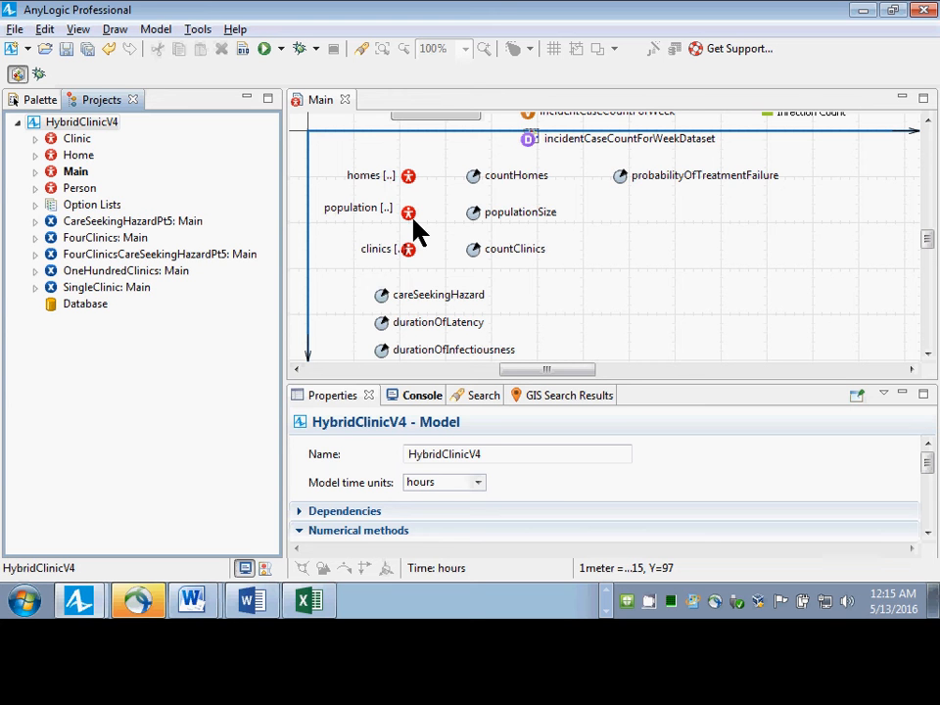
Open the Person agent type's diagram and enlarge the diagram area to show both statecharts in full.
{"action": "double_click", "coordinate": [79, 188]}
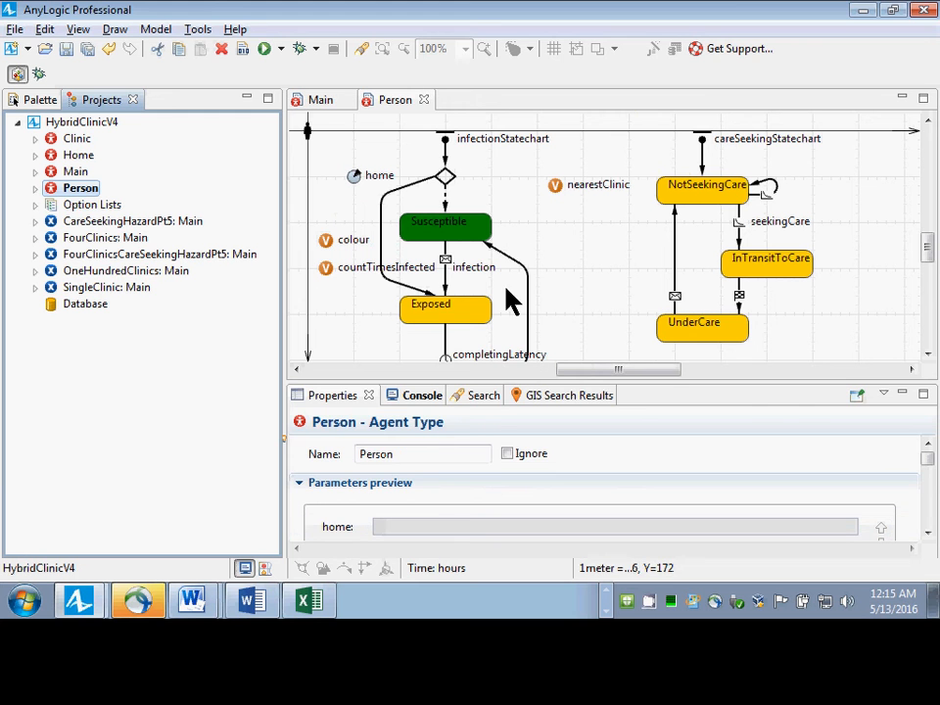
{"action": "left_click_drag", "start_coordinate": [501, 388], "coordinate": [495, 497]}
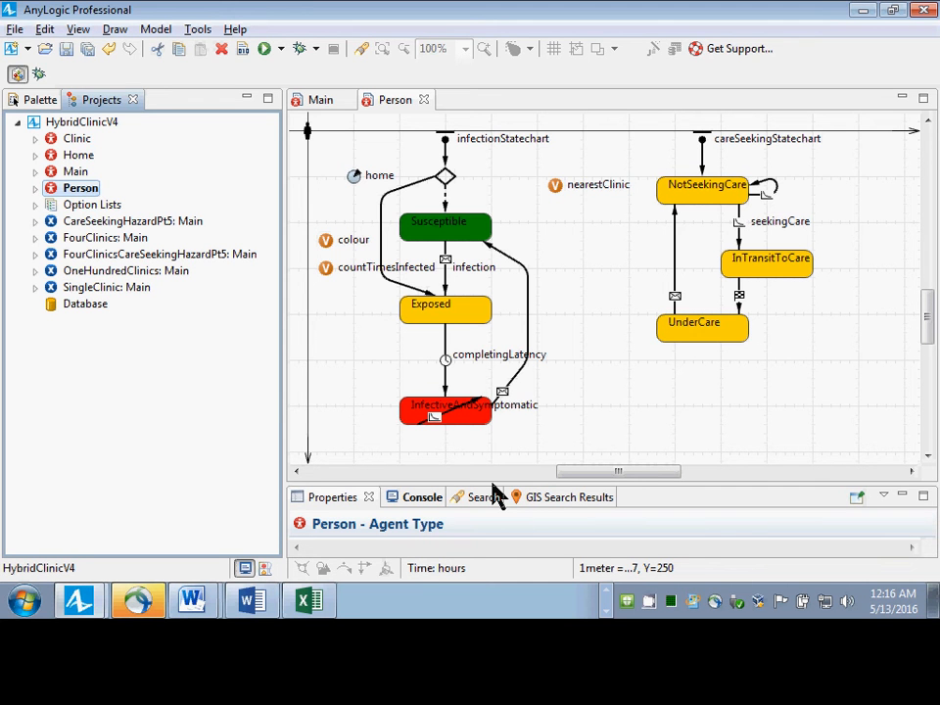
Switch to Excel and create a new blank workbook.
{"action": "key", "text": "alt+Tab"}
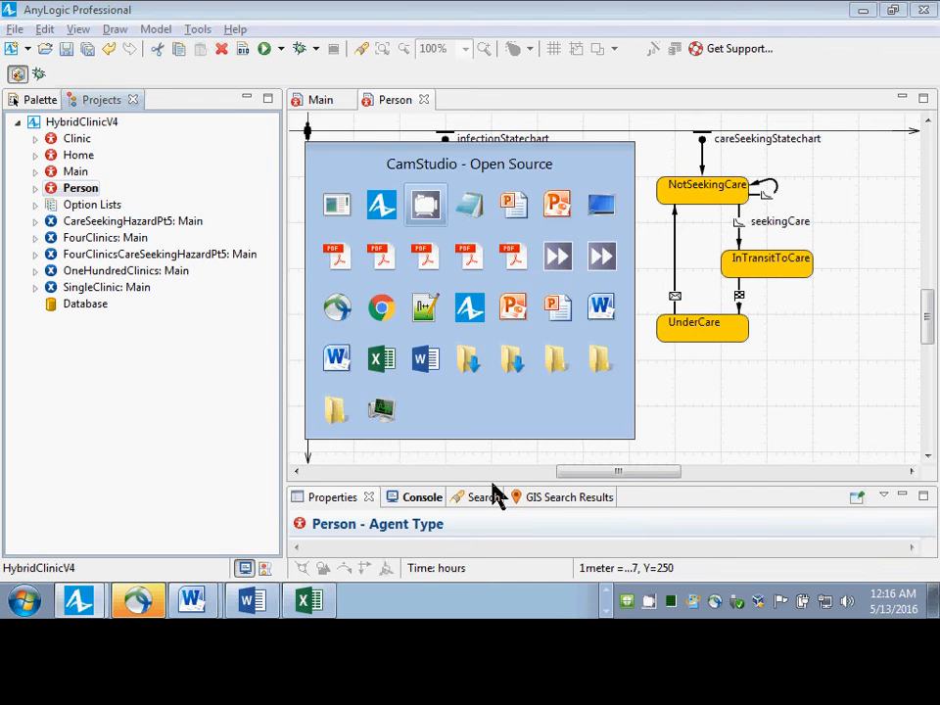
{"action": "key", "text": "Tab"}
{"action": "key", "text": "Tab"}
{"action": "key", "text": "Tab"}
{"action": "key", "text": "Tab"}
{"action": "key", "text": "Tab"}
{"action": "key", "text": "Tab"}
{"action": "key", "text": "Tab"}
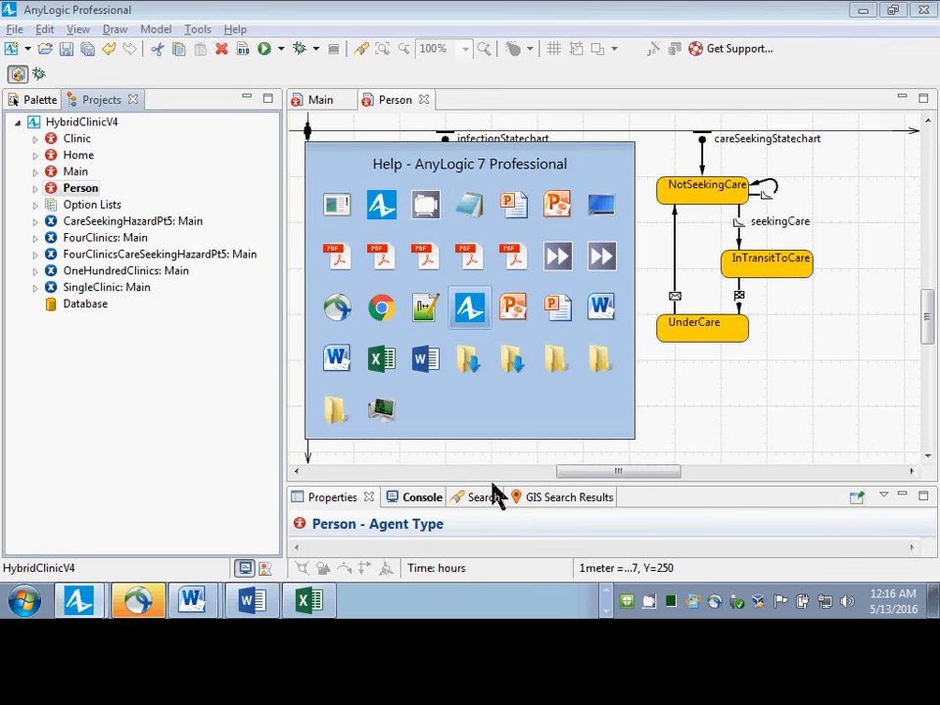
{"action": "key", "text": "Escape"}
{"action": "key", "text": "alt+Tab"}
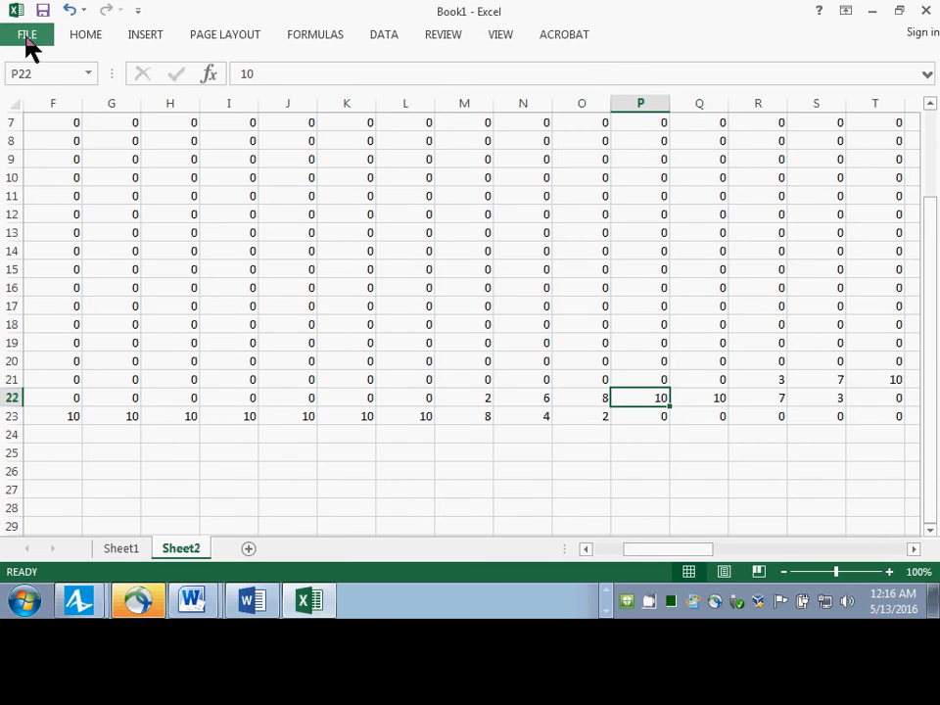
{"action": "key", "text": "ctrl+n"}
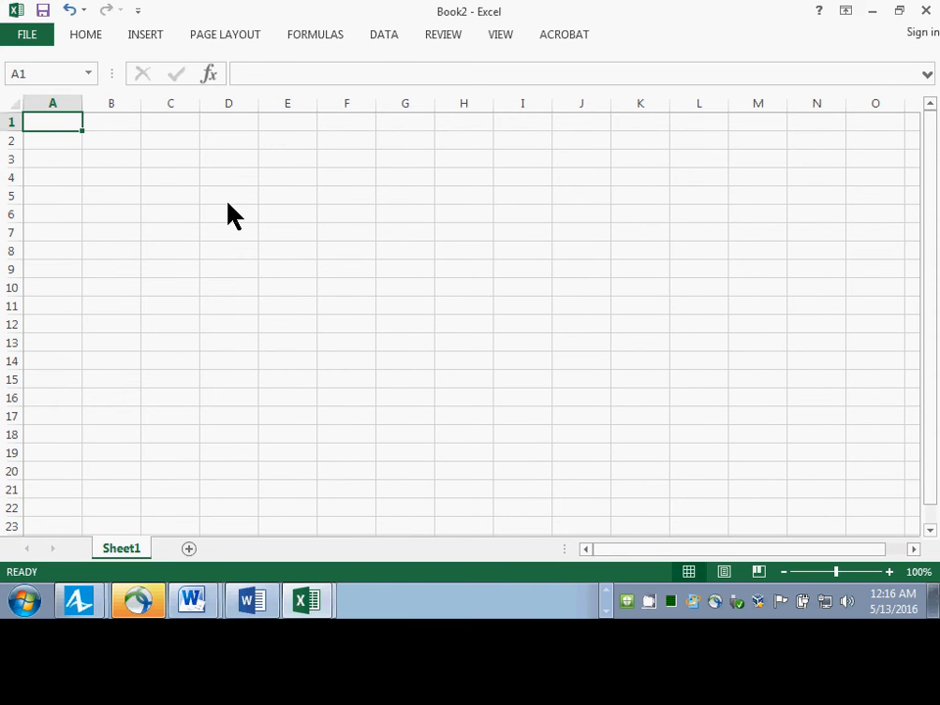
Switch back to AnyLogic and save the model under the new name HybridClinicWithInputV5 in the Sydney4-2016 folder.
{"action": "key", "text": "alt+Tab"}
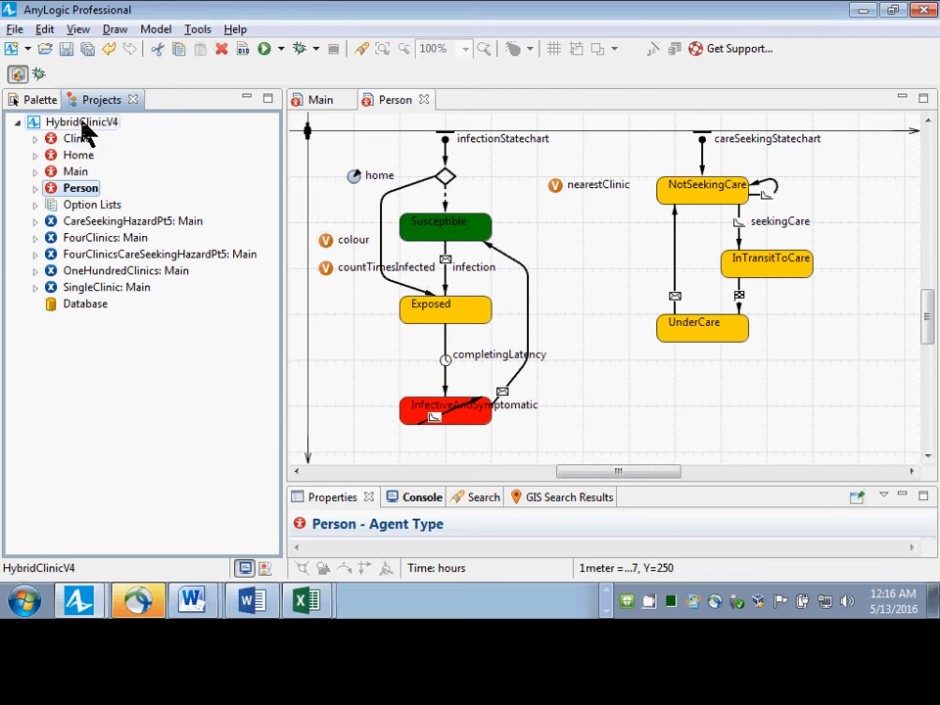
{"action": "left_click", "coordinate": [15, 28]}
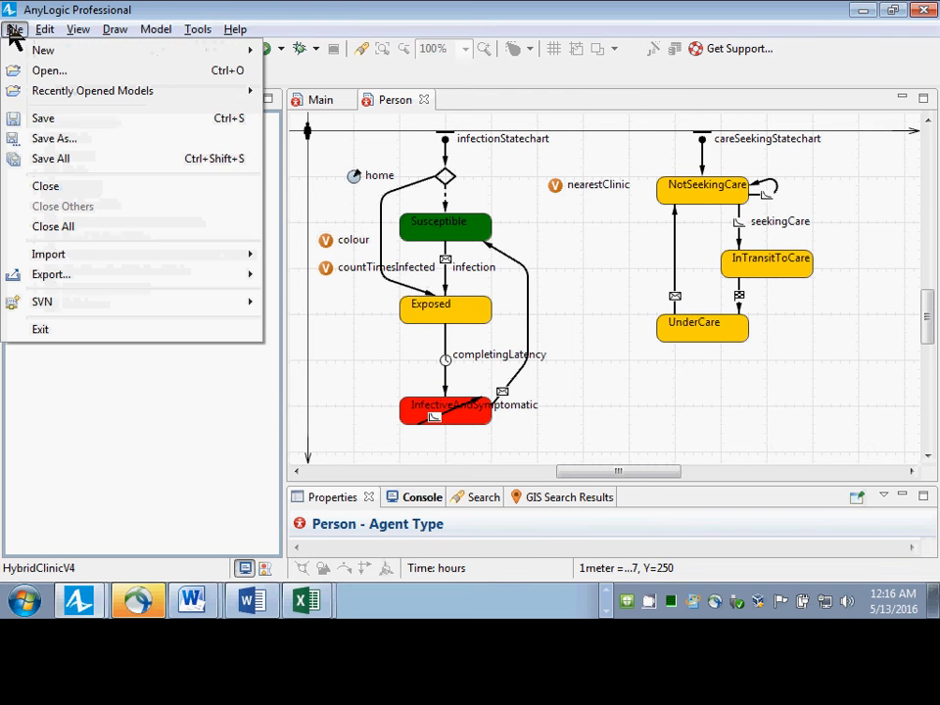
{"action": "left_click", "coordinate": [65, 138]}
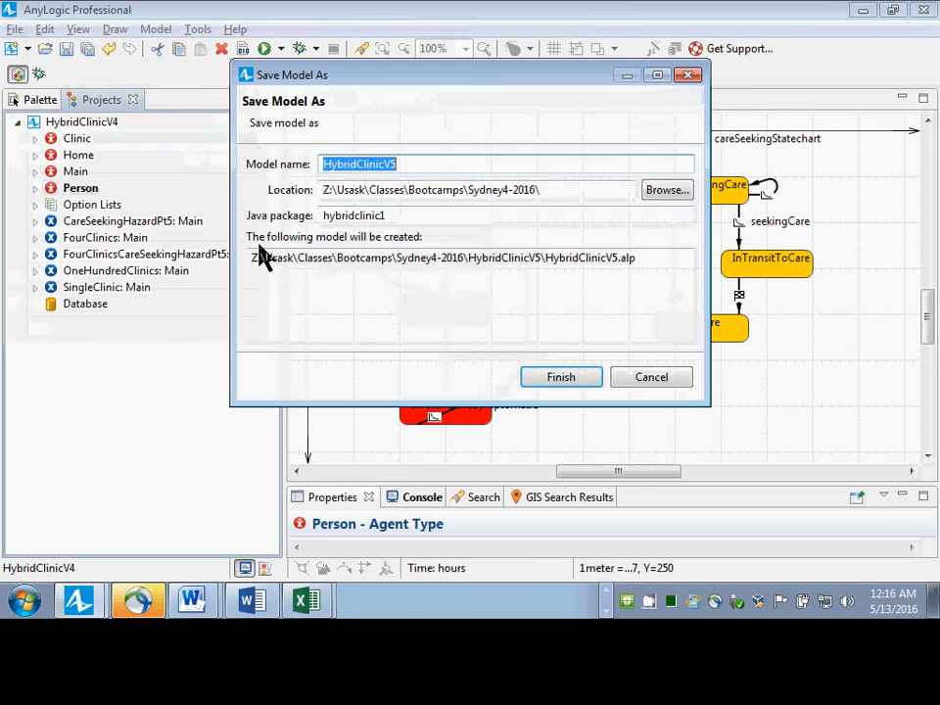
{"action": "left_click", "coordinate": [450, 219]}
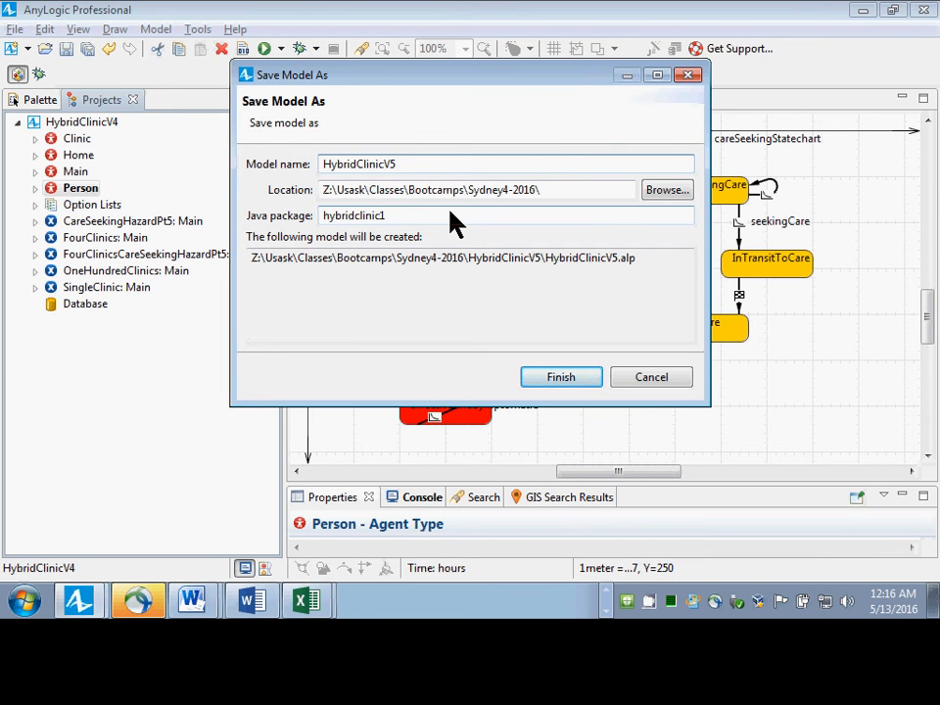
{"action": "type", "text": "WithInputAndOutput"}
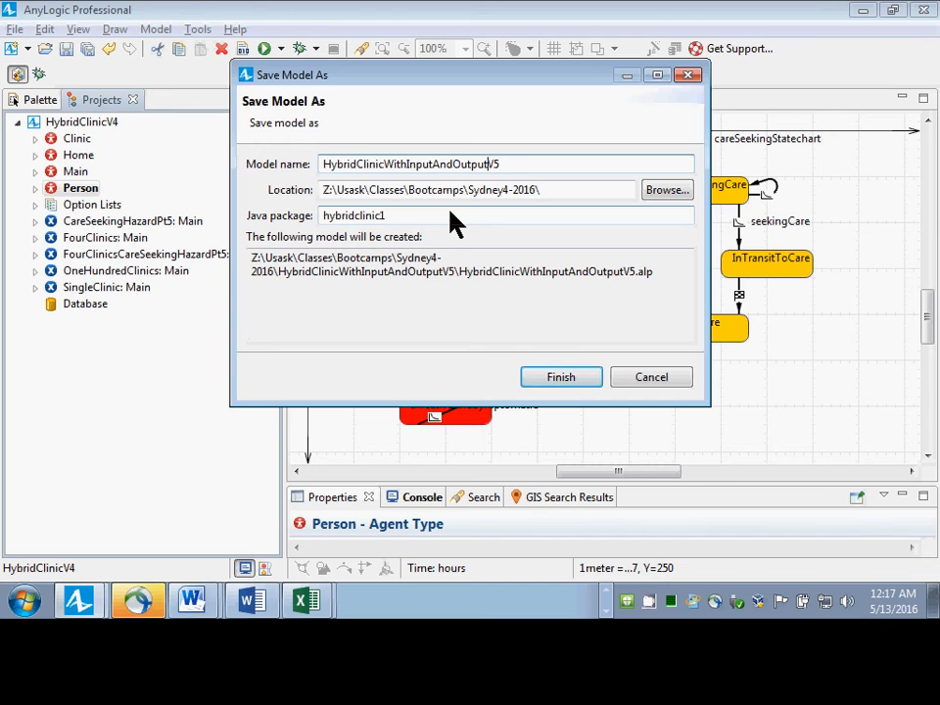
{"action": "key", "text": "BackSpace"}
{"action": "key", "text": "BackSpace"}
{"action": "key", "text": "BackSpace"}
{"action": "key", "text": "BackSpace"}
{"action": "key", "text": "BackSpace"}
{"action": "key", "text": "BackSpace"}
{"action": "key", "text": "BackSpace"}
{"action": "key", "text": "BackSpace"}
{"action": "key", "text": "BackSpace"}
{"action": "key", "text": "BackSpace"}
{"action": "key", "text": "BackSpace"}
{"action": "type", "text": "ut"}
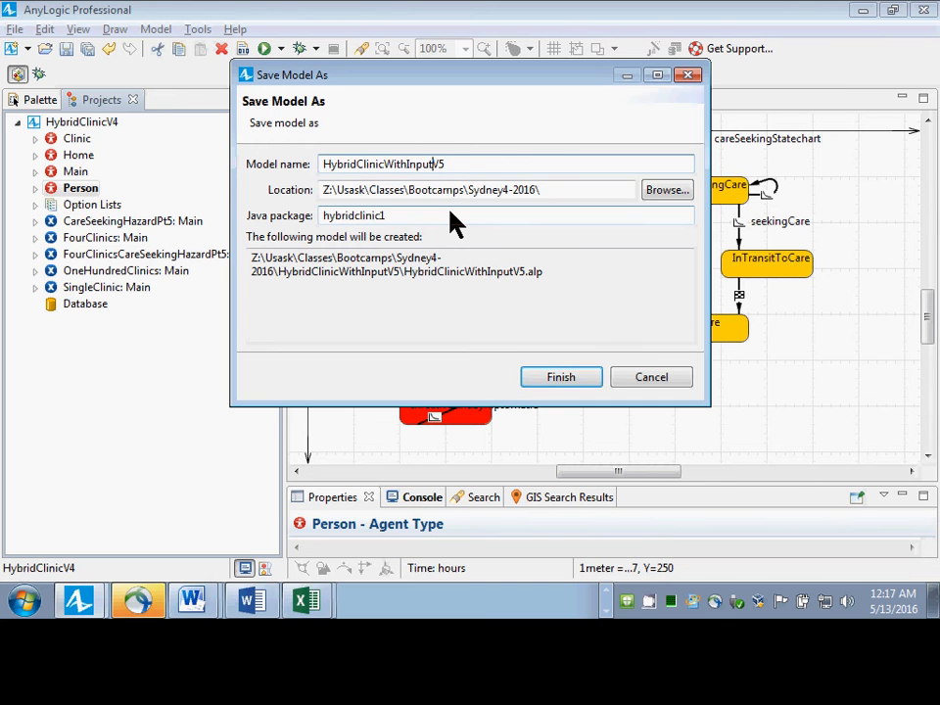
{"action": "key", "text": "Return"}
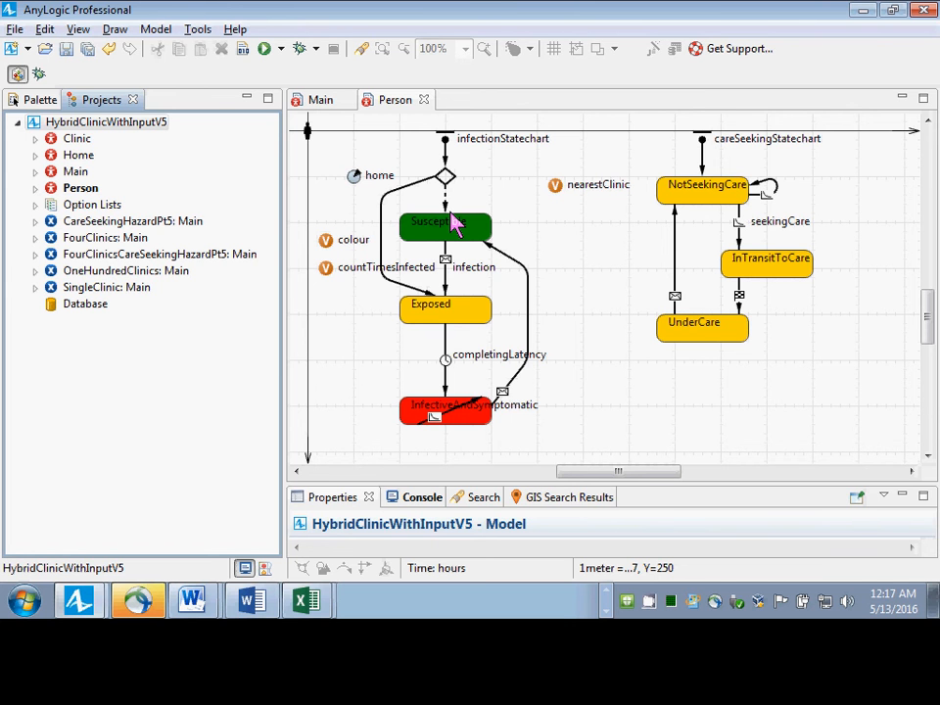
Switch to Excel and start saving the blank workbook in z:\usask\classes\Bootcamps\Sydney4-2016, inside the HybridClinicWithInputV5 folder.
{"action": "key", "text": "alt+Tab"}
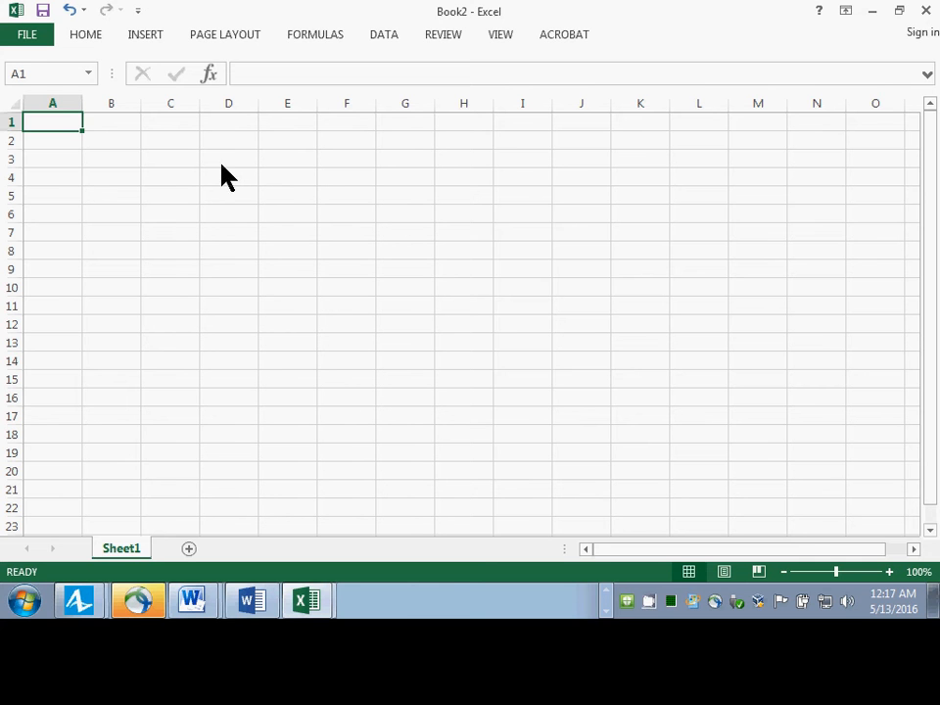
{"action": "key", "text": "ctrl+o"}
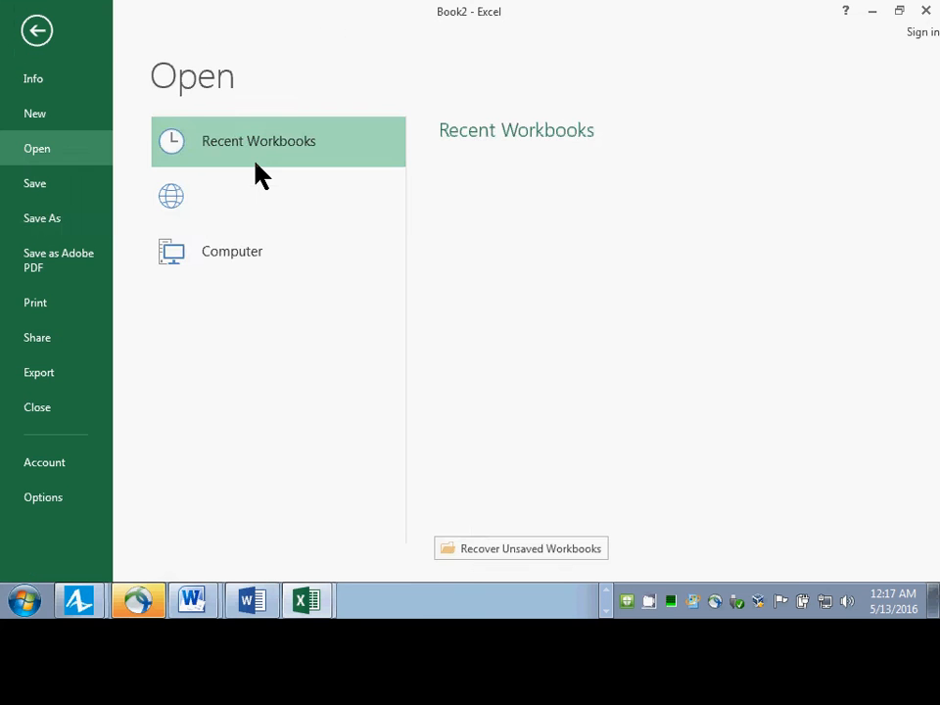
{"action": "key", "text": "alt+f"}
{"action": "key", "text": "a"}
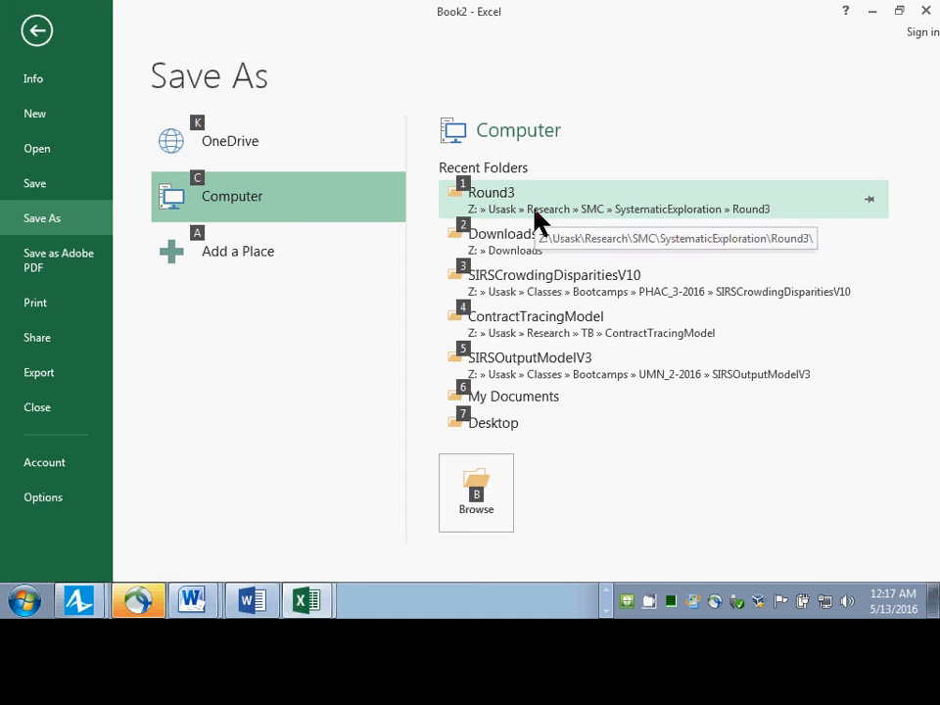
{"action": "left_click", "coordinate": [476, 483]}
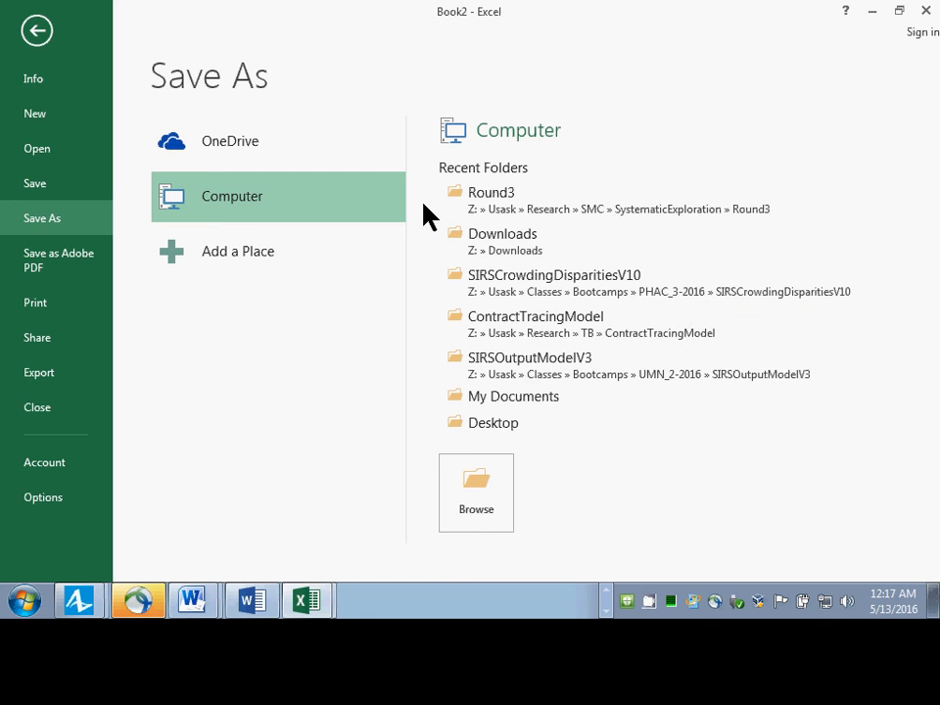
{"action": "type", "text": "z"}
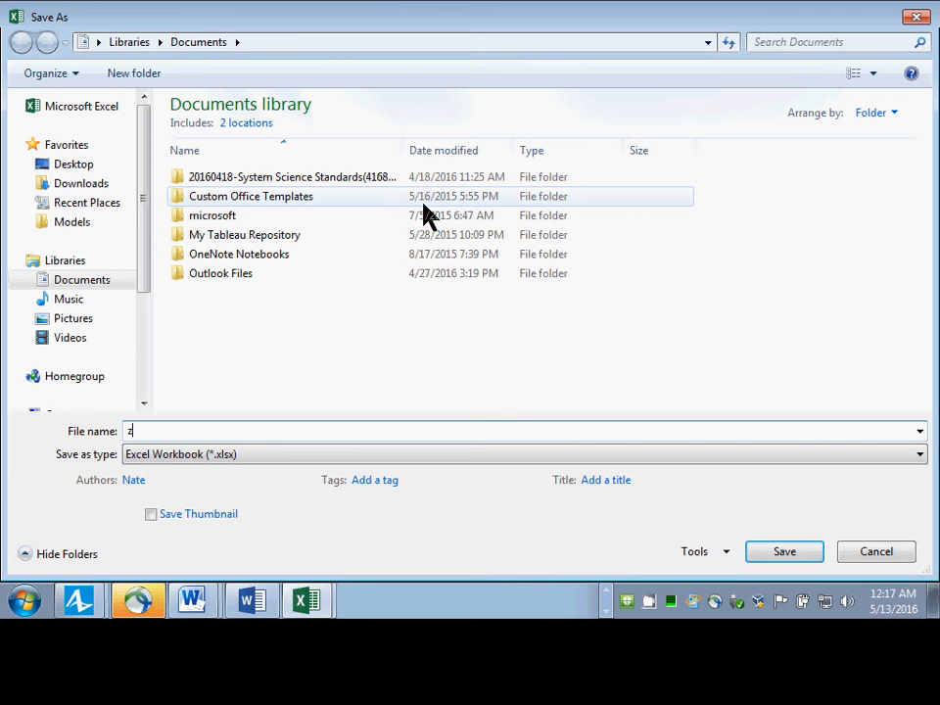
{"action": "type", "text": ":\\usask\\classe"}
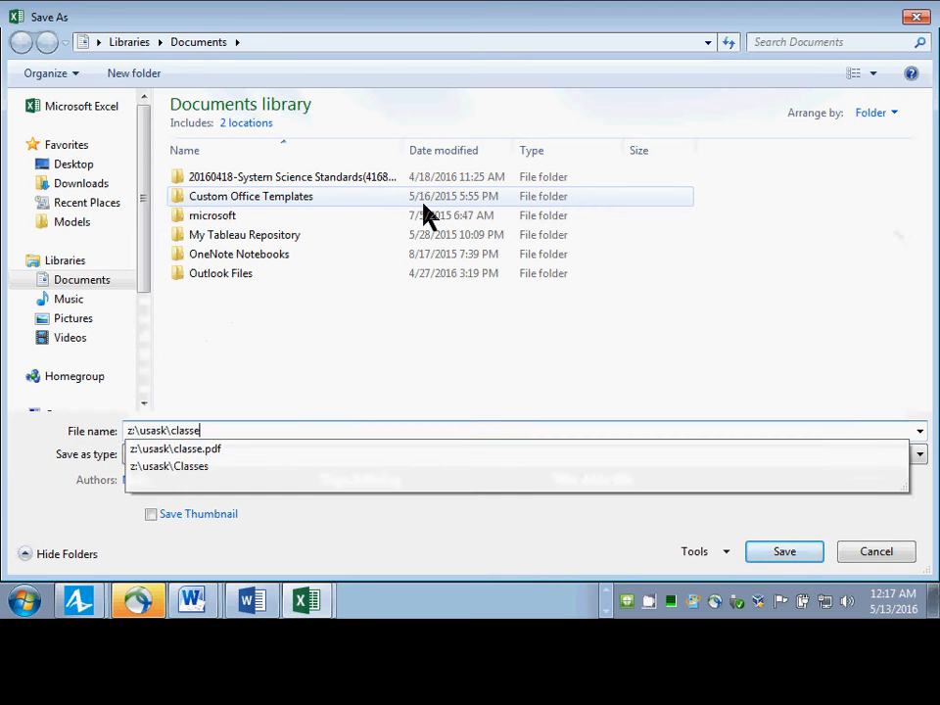
{"action": "type", "text": "s\bo"}
{"action": "key", "text": "Down"}
{"action": "type", "text": "\\sy"}
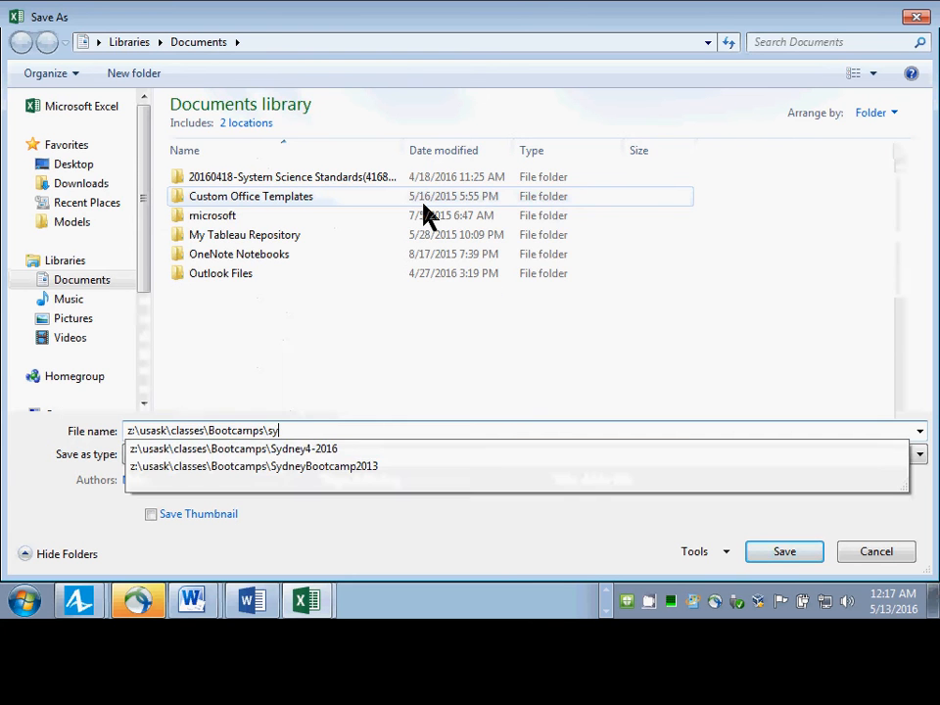
{"action": "key", "text": "Down"}
{"action": "key", "text": "Return"}
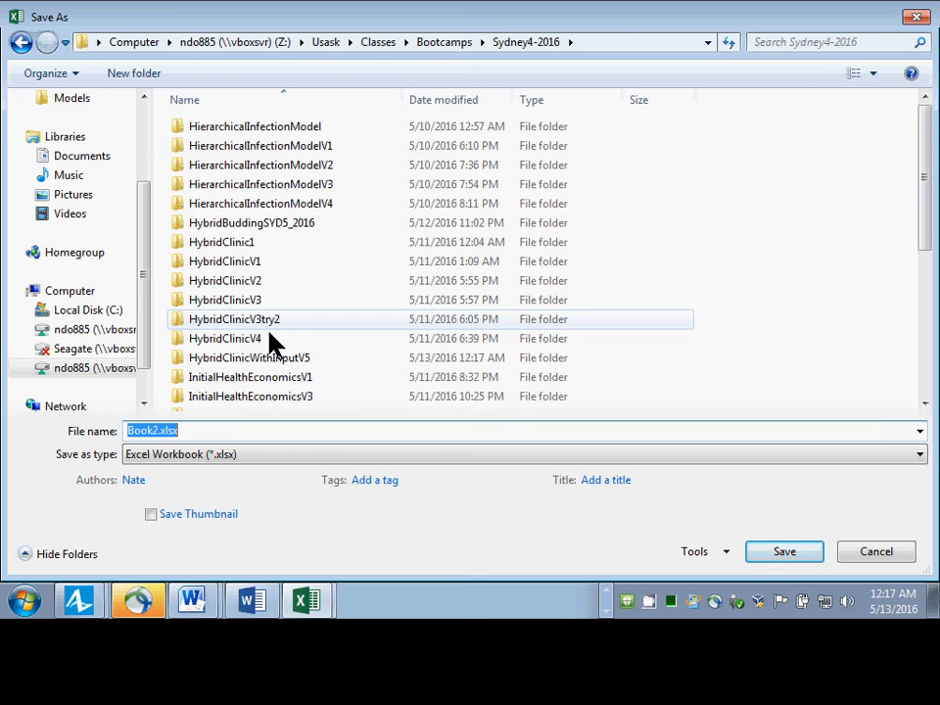
{"action": "left_click", "coordinate": [274, 360]}
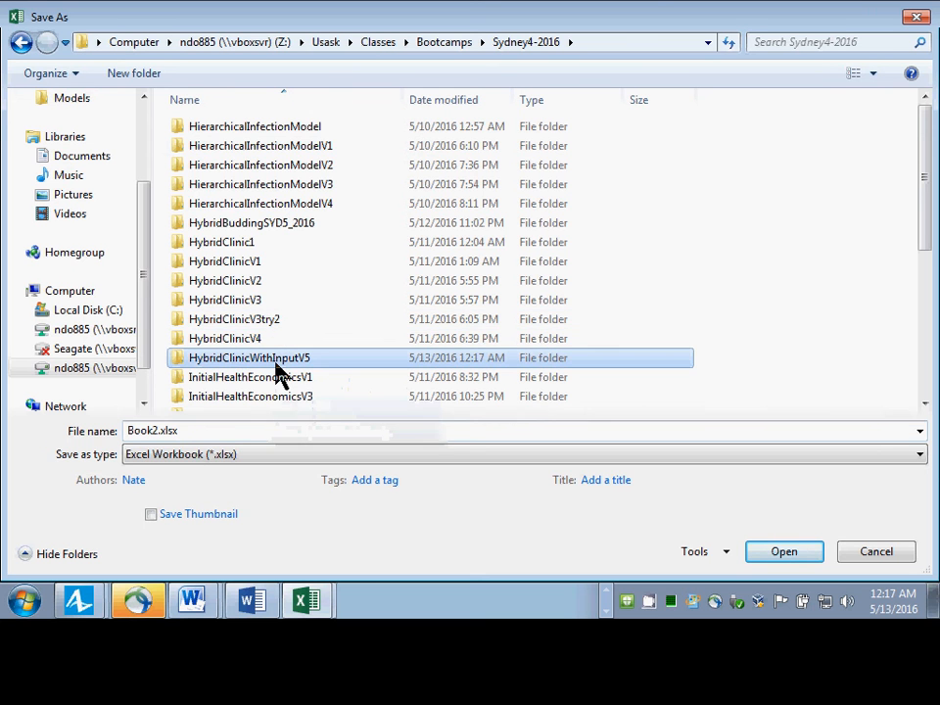
{"action": "double_click", "coordinate": [275, 360]}
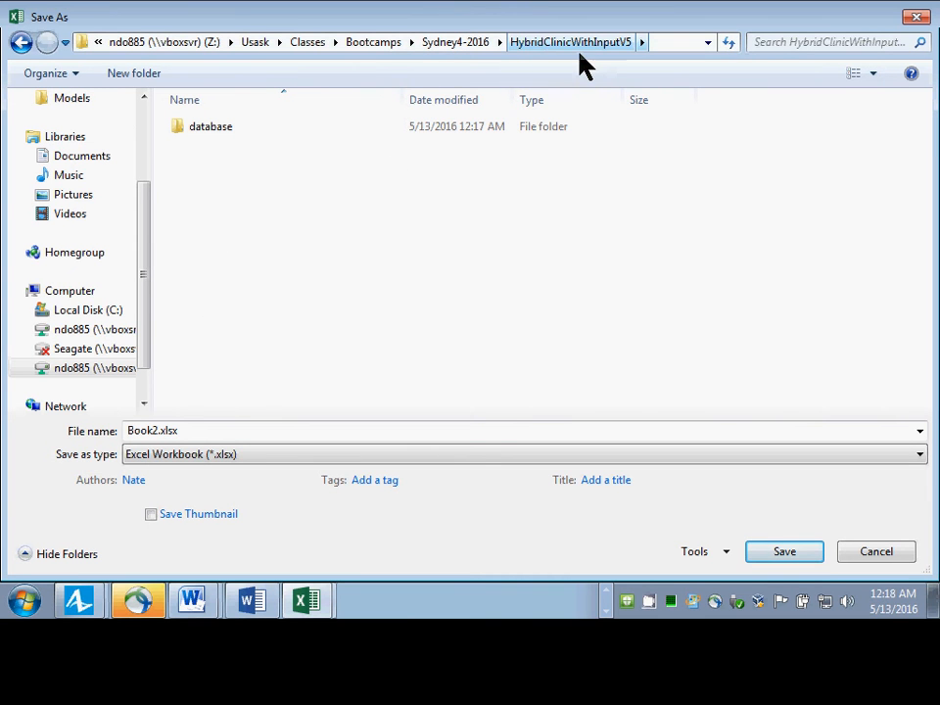
Name the workbook parameters and save it in the Excel 97-2003 Workbook (*.xls) format.
{"action": "left_click", "coordinate": [204, 435]}
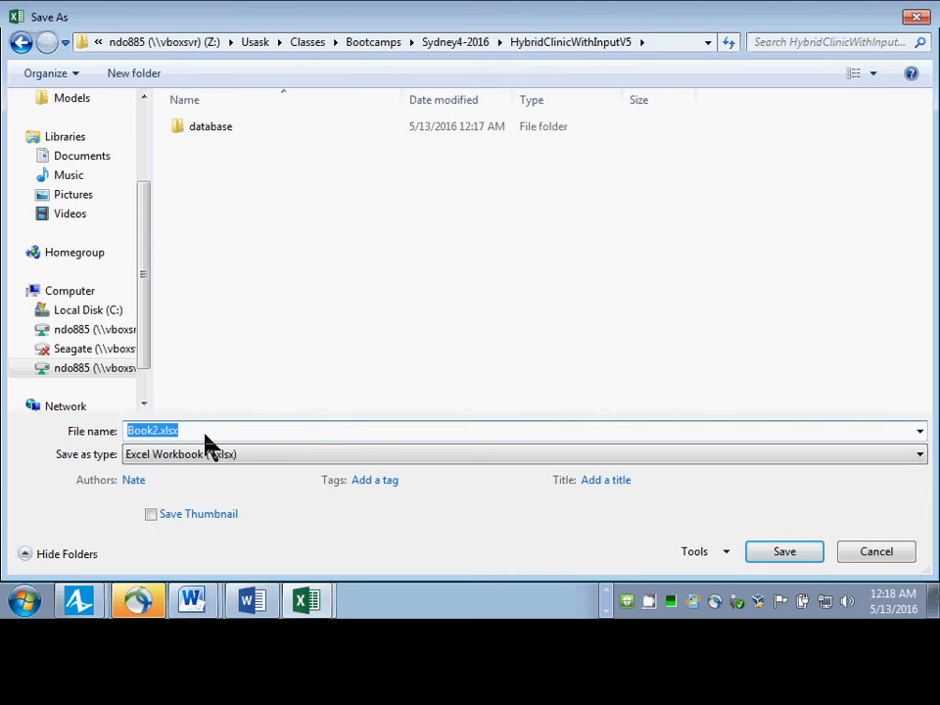
{"action": "key", "text": "Home"}
{"action": "key", "text": "shift+Right"}
{"action": "key", "text": "shift+Right"}
{"action": "key", "text": "shift+Right"}
{"action": "key", "text": "shift+Right"}
{"action": "key", "text": "shift+Right"}
{"action": "type", "text": "paramet"}
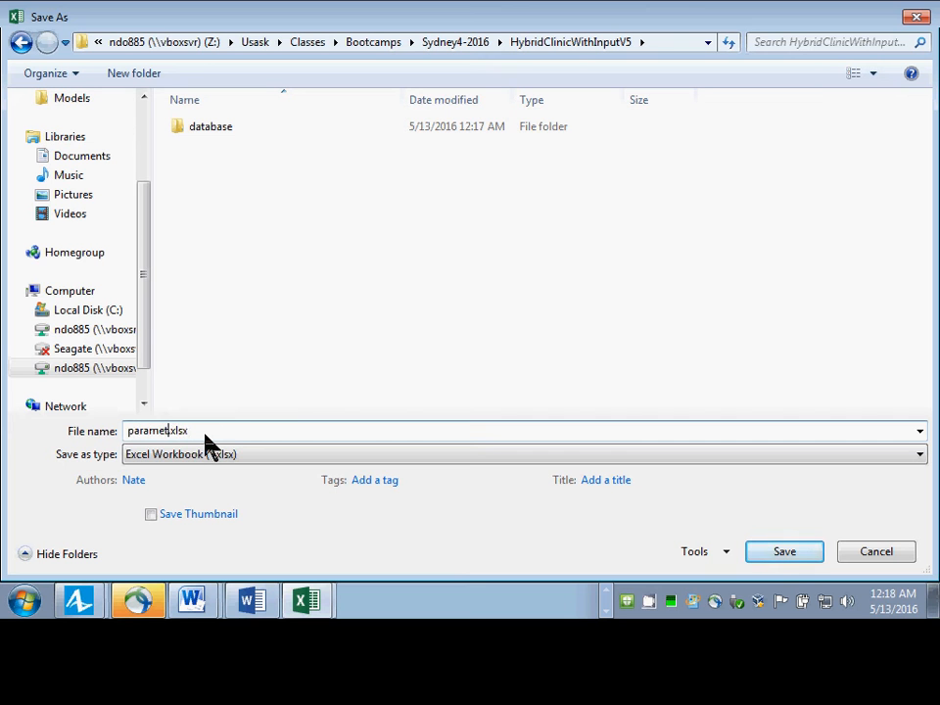
{"action": "type", "text": "ers"}
{"action": "left_click", "coordinate": [231, 458]}
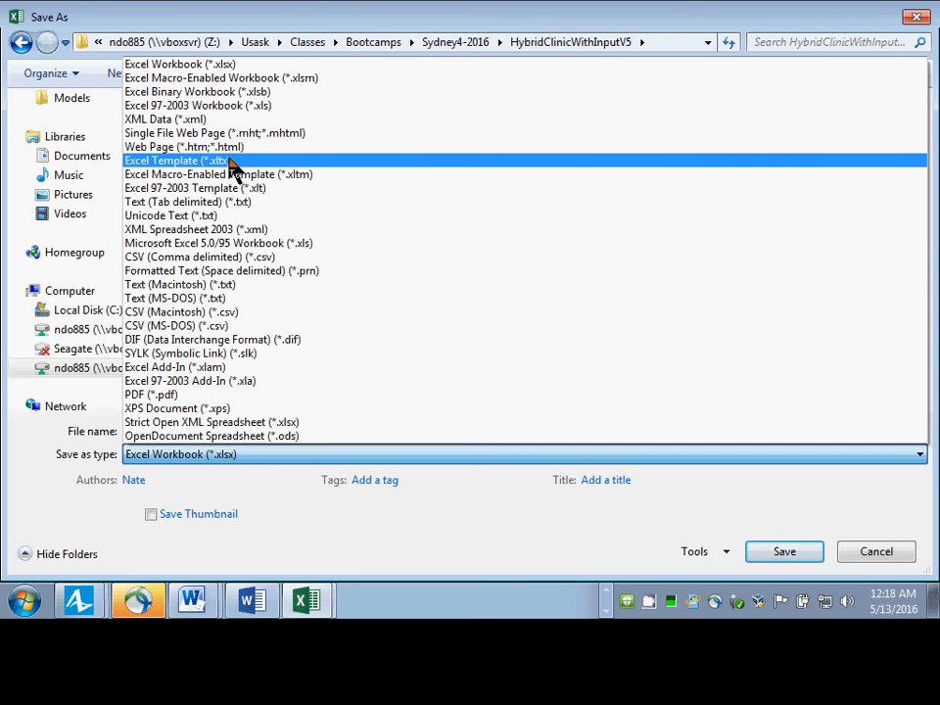
{"action": "left_click", "coordinate": [246, 106]}
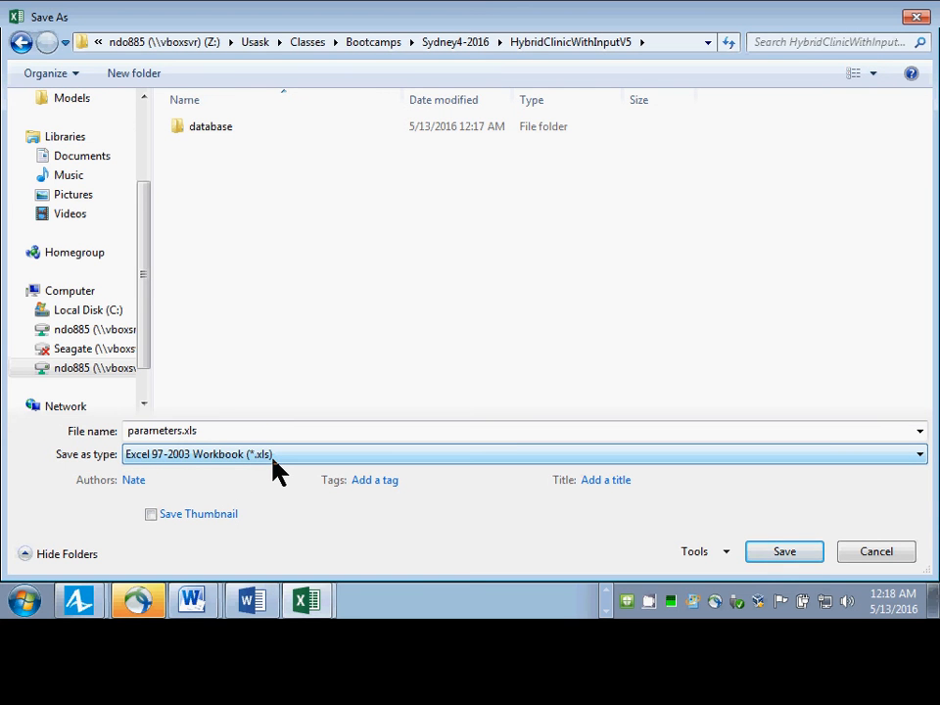
{"action": "left_click", "coordinate": [778, 554]}
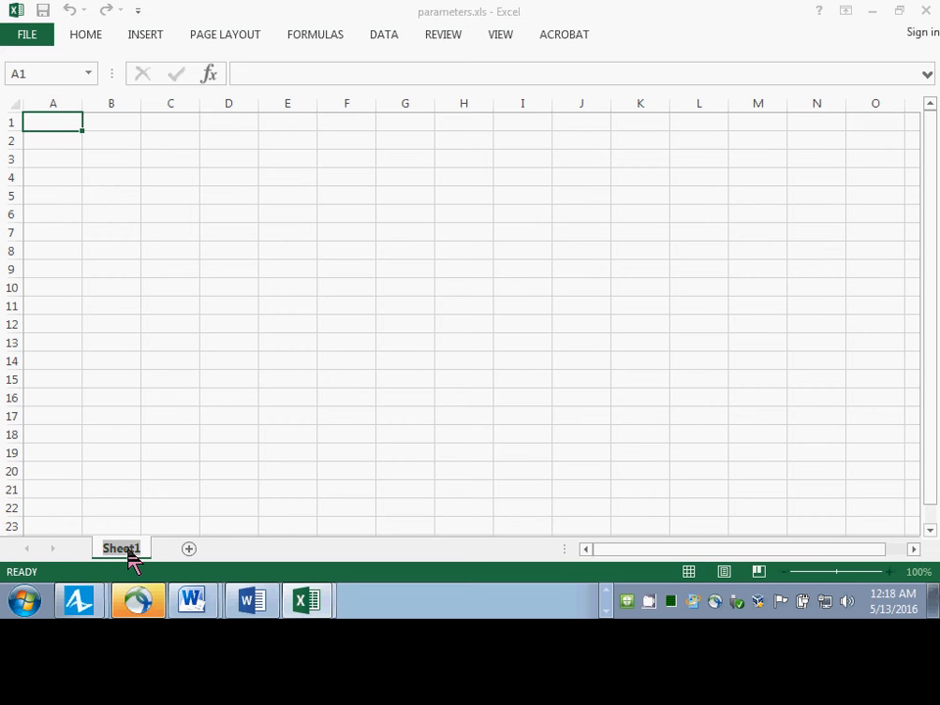
Rename the workbook's first sheet as ParametersHighContact.
{"action": "double_click", "coordinate": [122, 548]}
{"action": "type", "text": "Paramet"}
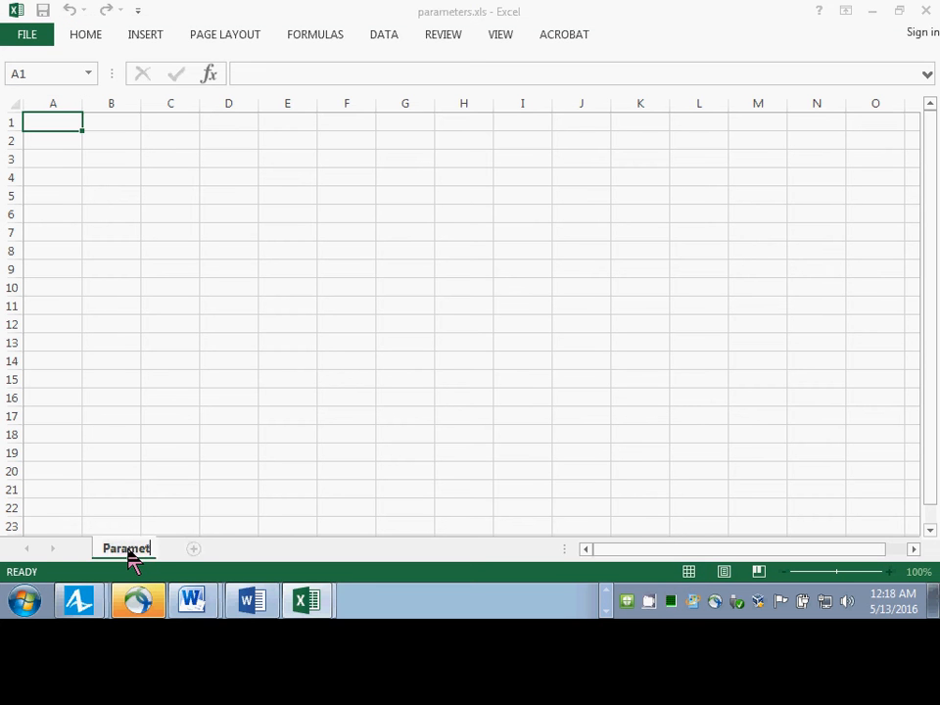
{"action": "type", "text": "ersHigh"}
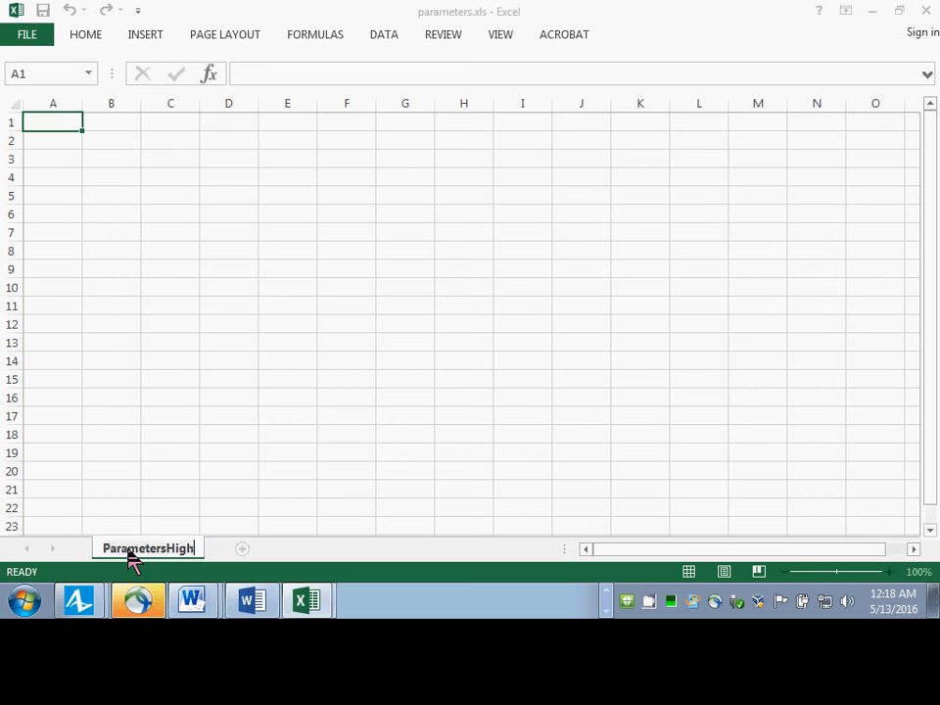
{"action": "type", "text": "Contact"}
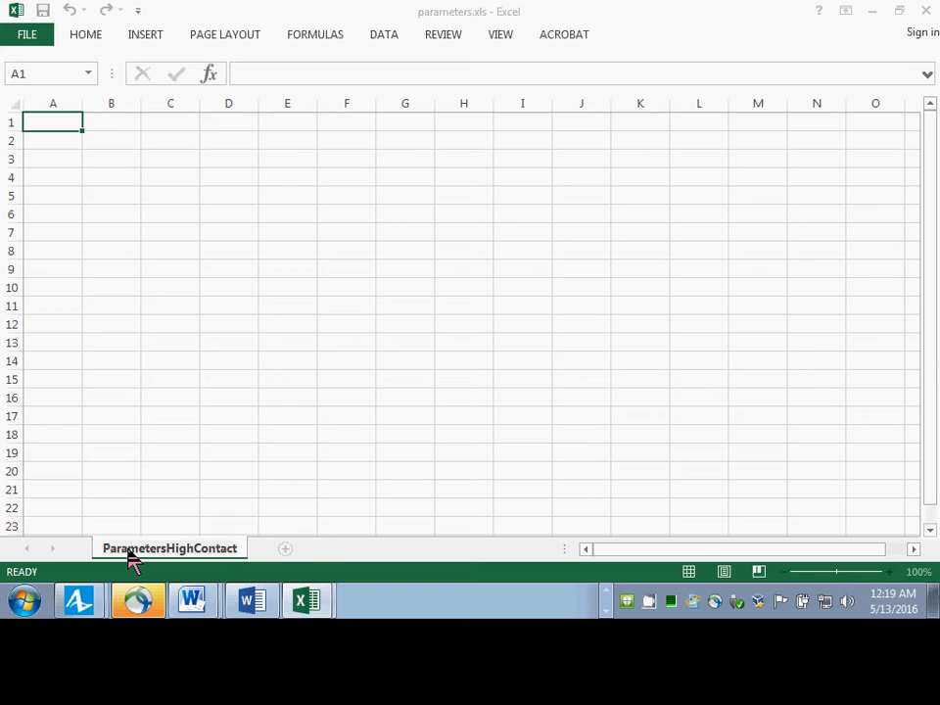
{"action": "key", "text": "Return"}
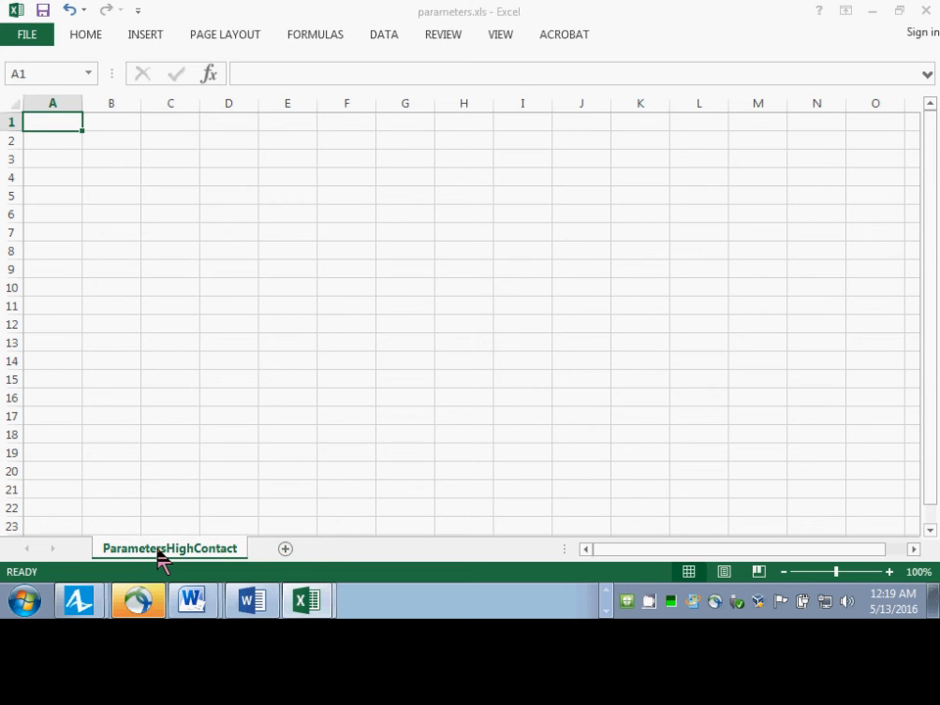
Add a second sheet named ParametersLowContact and return to the ParametersHighContact sheet.
{"action": "left_click", "coordinate": [286, 551]}
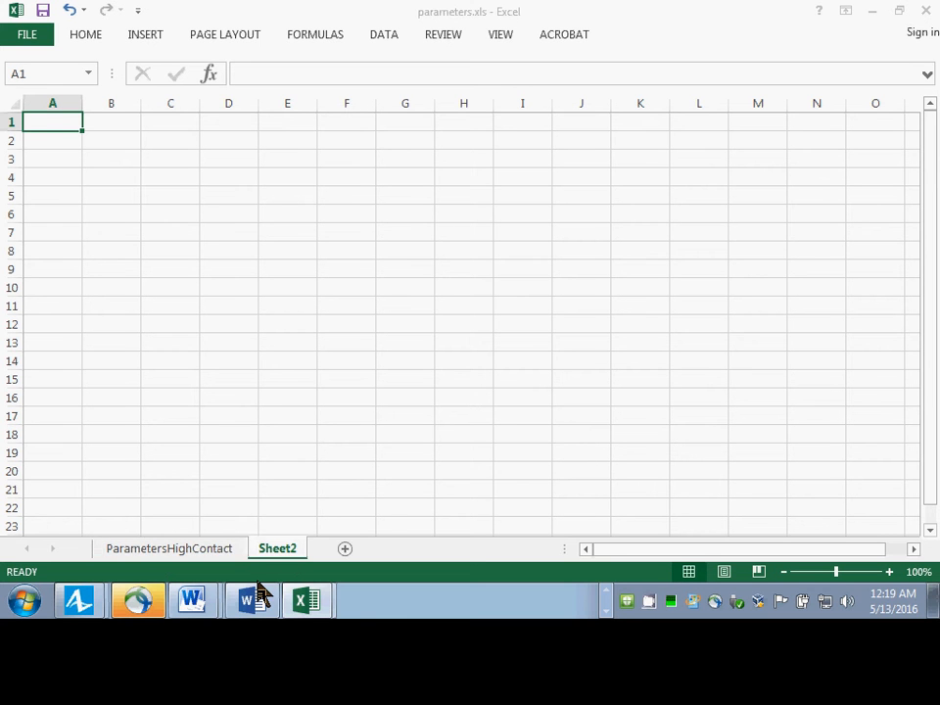
{"action": "double_click", "coordinate": [275, 552]}
{"action": "type", "text": "Paramet"}
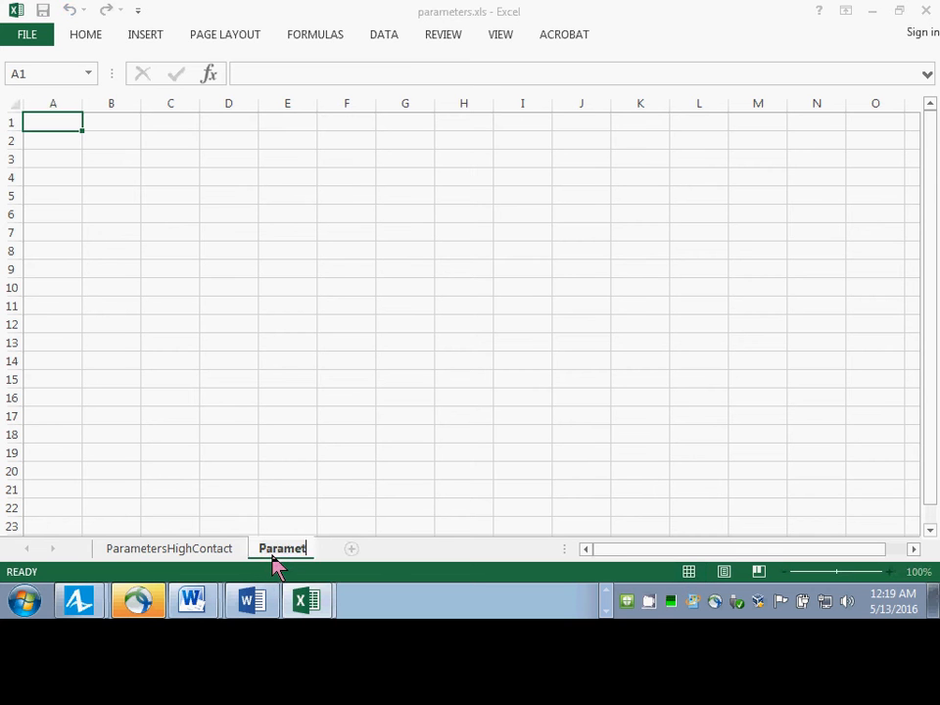
{"action": "type", "text": "ersLowContact"}
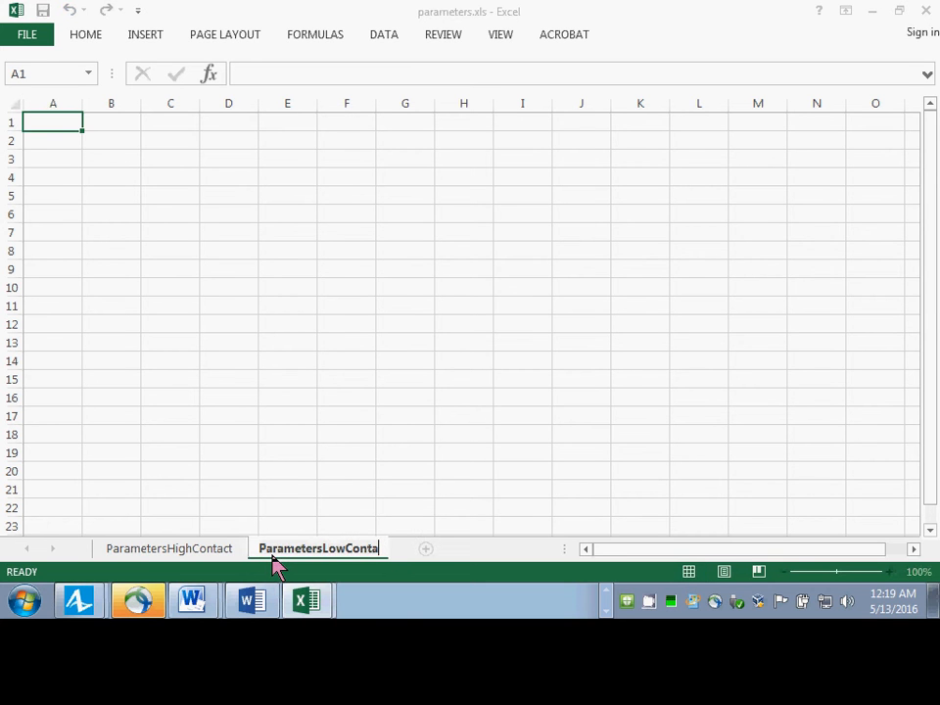
{"action": "key", "text": "Return"}
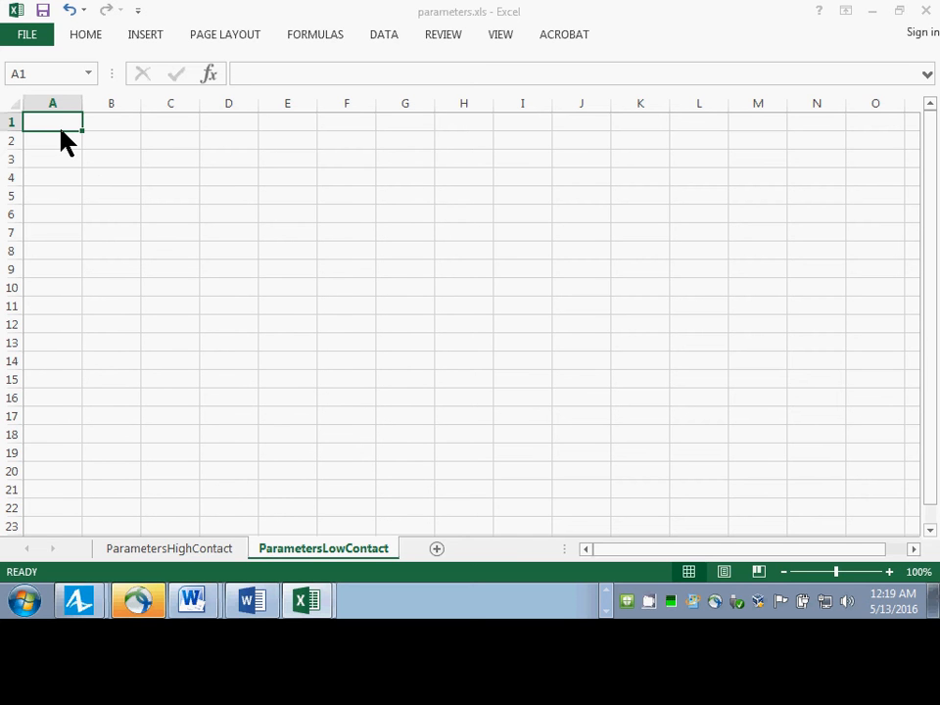
{"action": "left_click", "coordinate": [153, 550]}
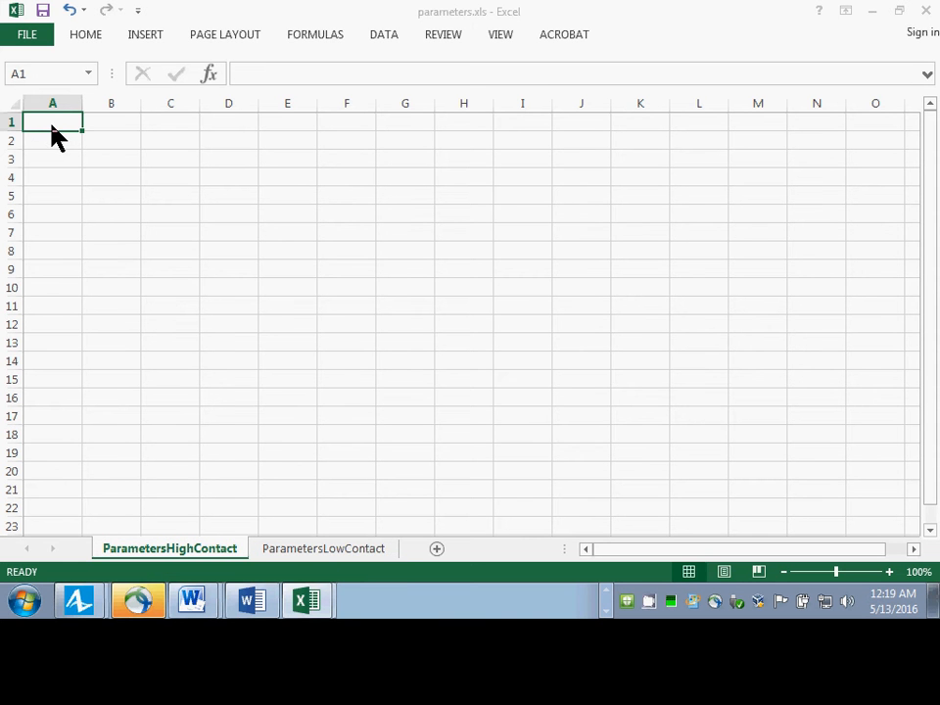
Switch to AnyLogic and examine the properties of the infection statechart's recovery, completingLatency and contact transitions, including the contact transition's rate expression.
{"action": "key", "text": "alt+Tab"}
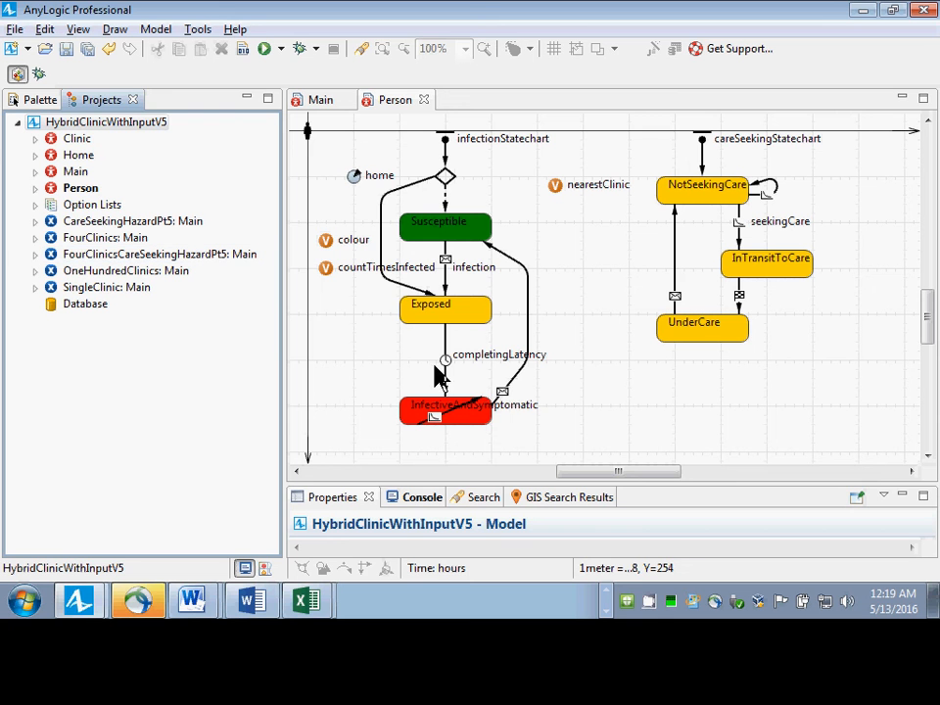
{"action": "left_click", "coordinate": [519, 375]}
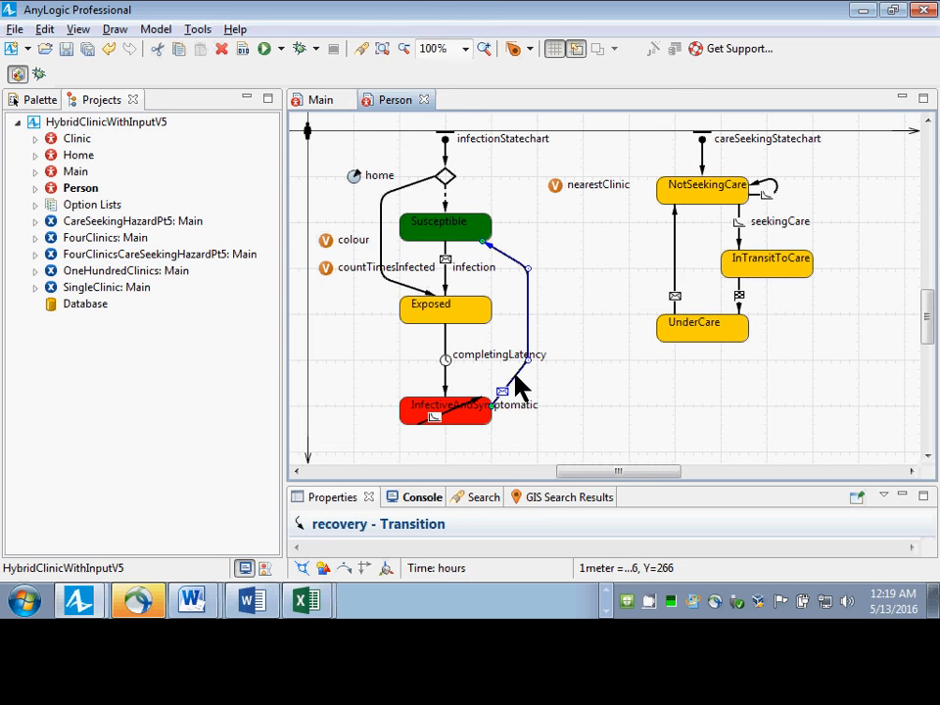
{"action": "left_click_drag", "start_coordinate": [474, 483], "coordinate": [503, 242]}
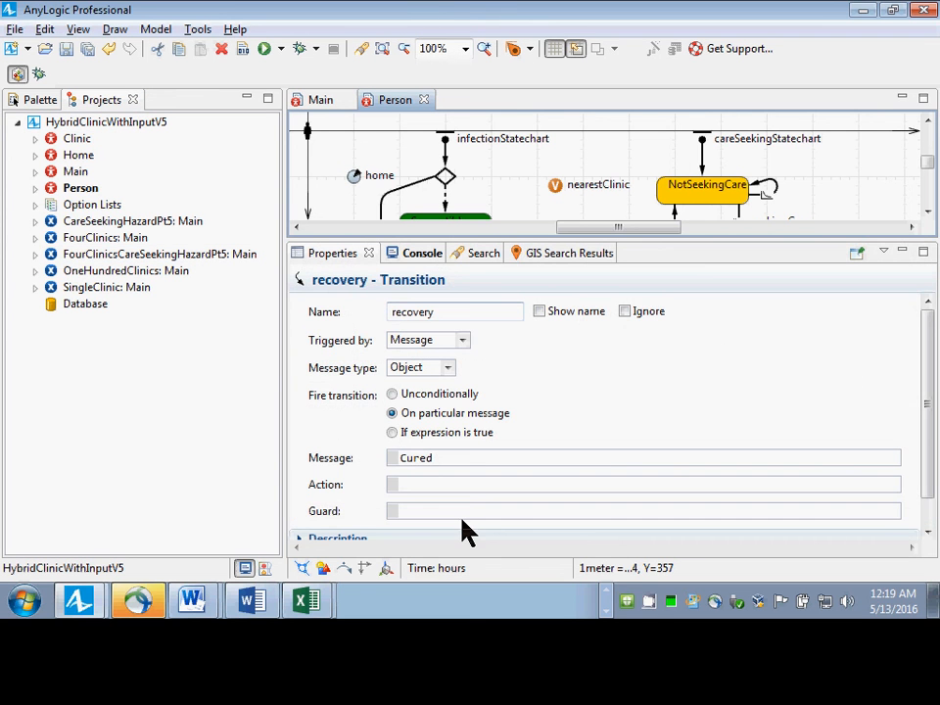
{"action": "left_click", "coordinate": [471, 244]}
{"action": "left_click_drag", "start_coordinate": [471, 237], "coordinate": [470, 451]}
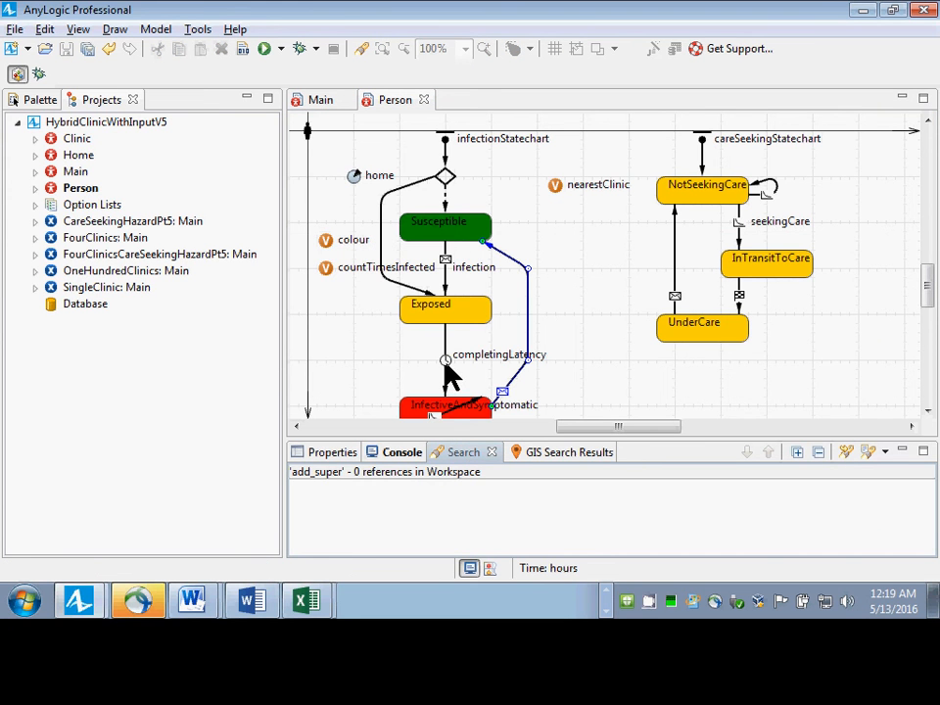
{"action": "left_click", "coordinate": [447, 366]}
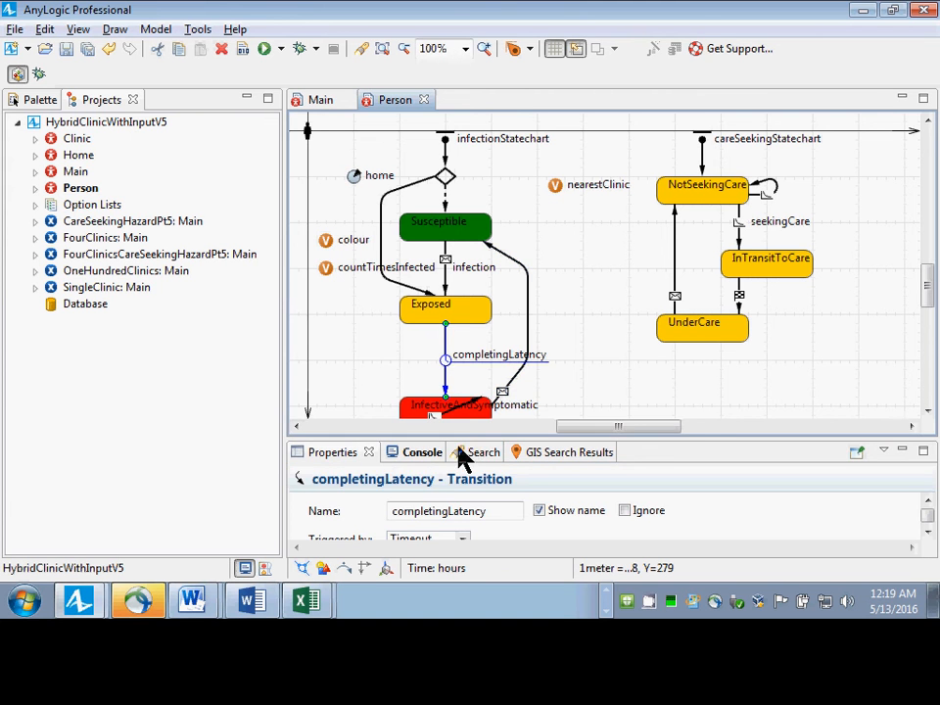
{"action": "mouse_move", "coordinate": [460, 438]}
{"action": "left_mouse_down"}
{"action": "mouse_move", "coordinate": [466, 344]}
{"action": "mouse_move", "coordinate": [475, 442]}
{"action": "left_mouse_up"}
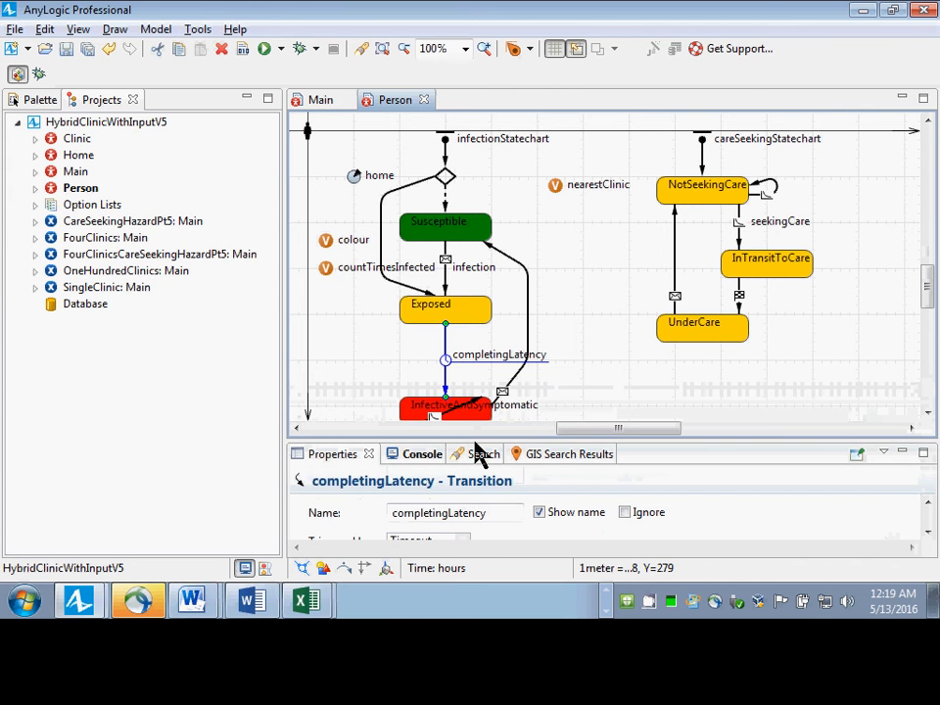
{"action": "left_click", "coordinate": [472, 407]}
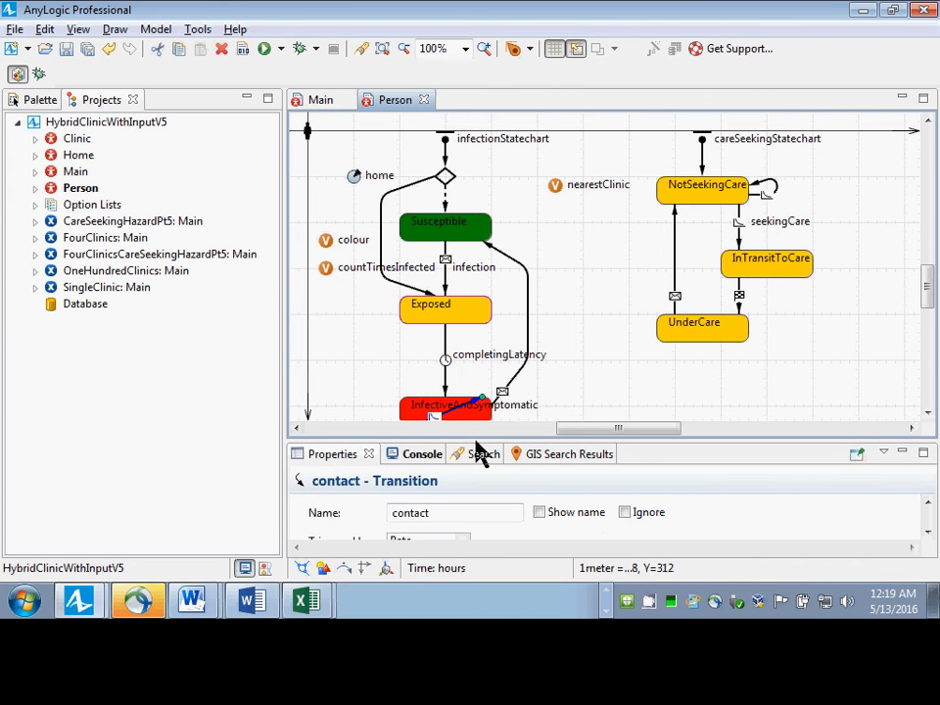
{"action": "left_click_drag", "start_coordinate": [477, 450], "coordinate": [474, 325]}
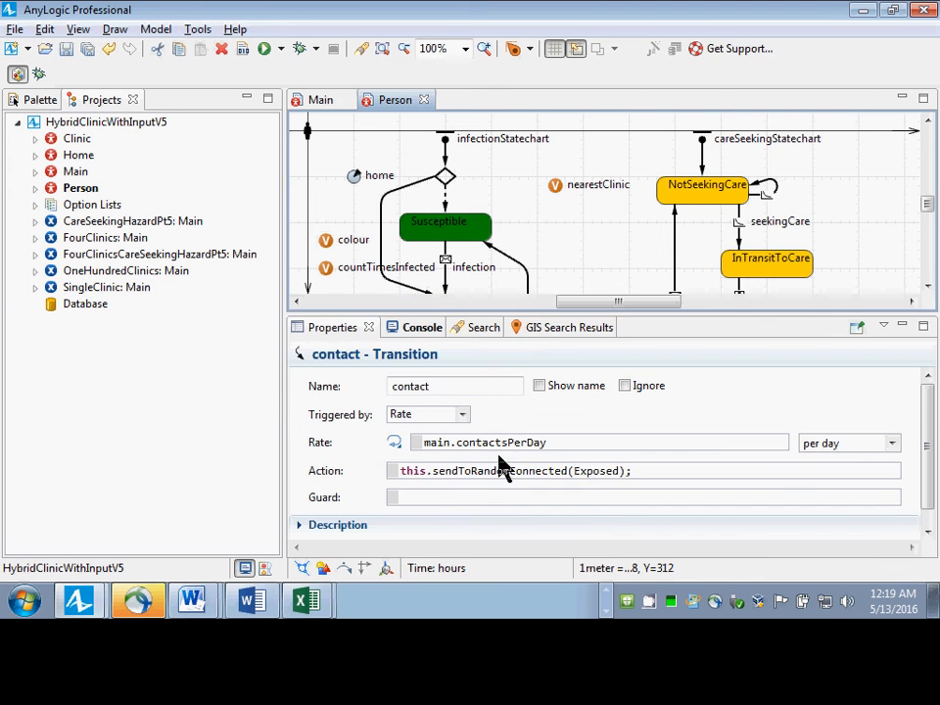
Switch to Excel, enter the label contactsPerDay in cell A1 of the ParametersHighContact sheet, and select cell B1.
{"action": "key", "text": "alt+Tab"}
{"action": "type", "text": "conta"}
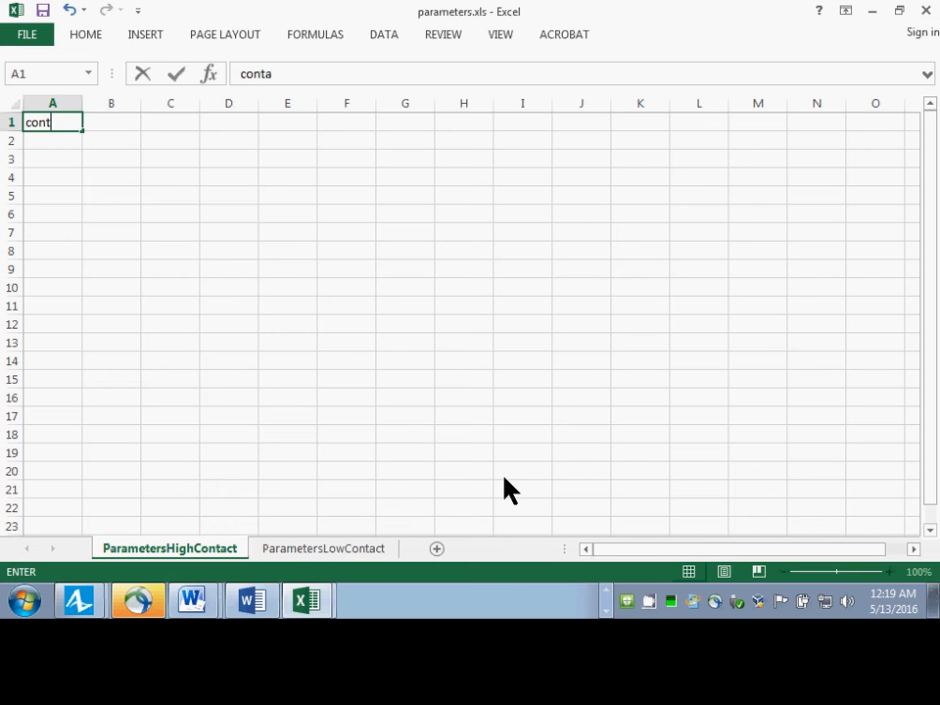
{"action": "type", "text": "ctsPerDA"}
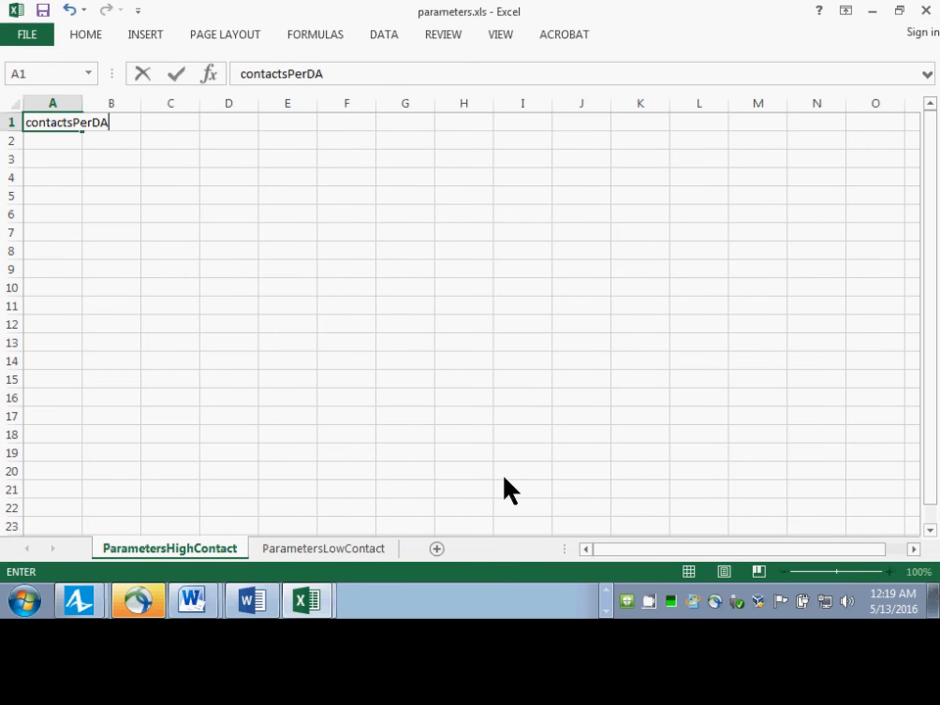
{"action": "key", "text": "BackSpace"}
{"action": "type", "text": "ay"}
{"action": "key", "text": "Return"}
{"action": "key", "text": "Up"}
{"action": "key", "text": "Right"}
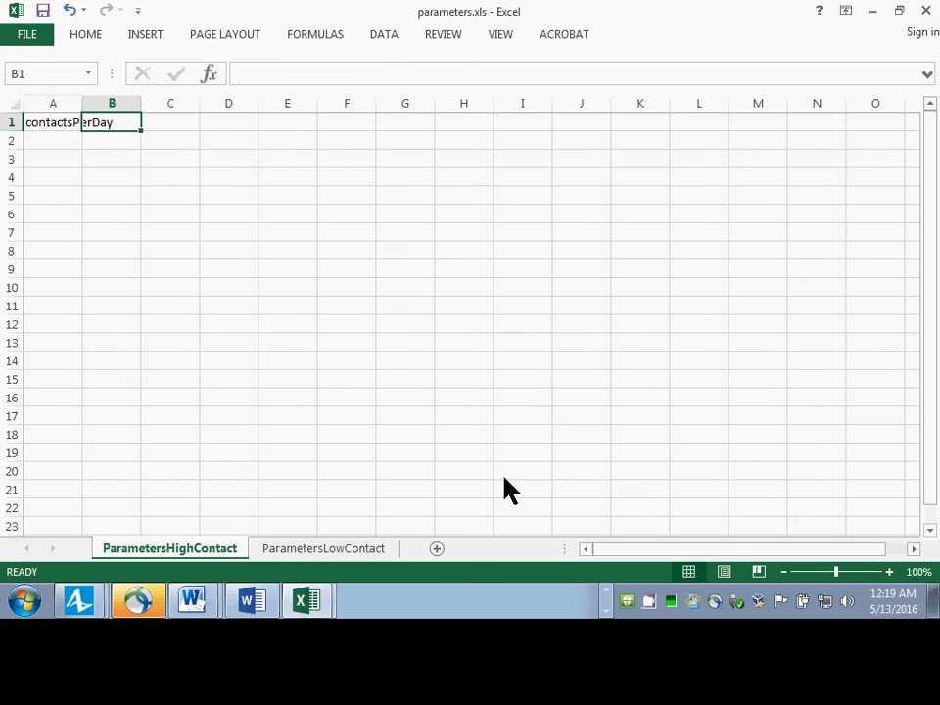
Switch to AnyLogic and look up the contactsPerDay parameter among the parameters of the Main agent.
{"action": "key", "text": "alt+Tab"}
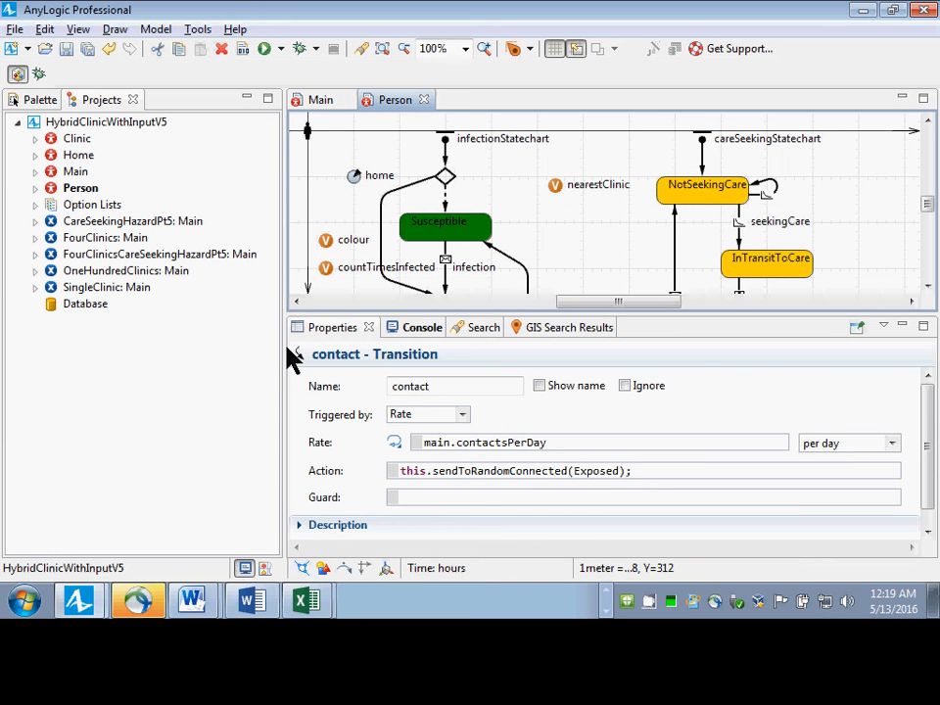
{"action": "left_click", "coordinate": [35, 171]}
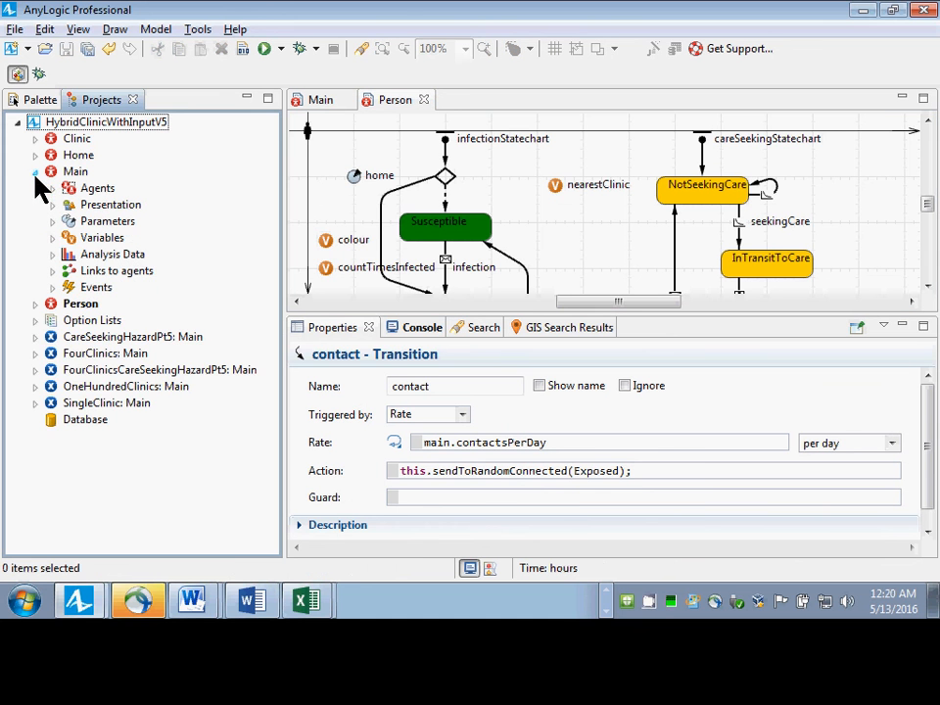
{"action": "left_click", "coordinate": [52, 221]}
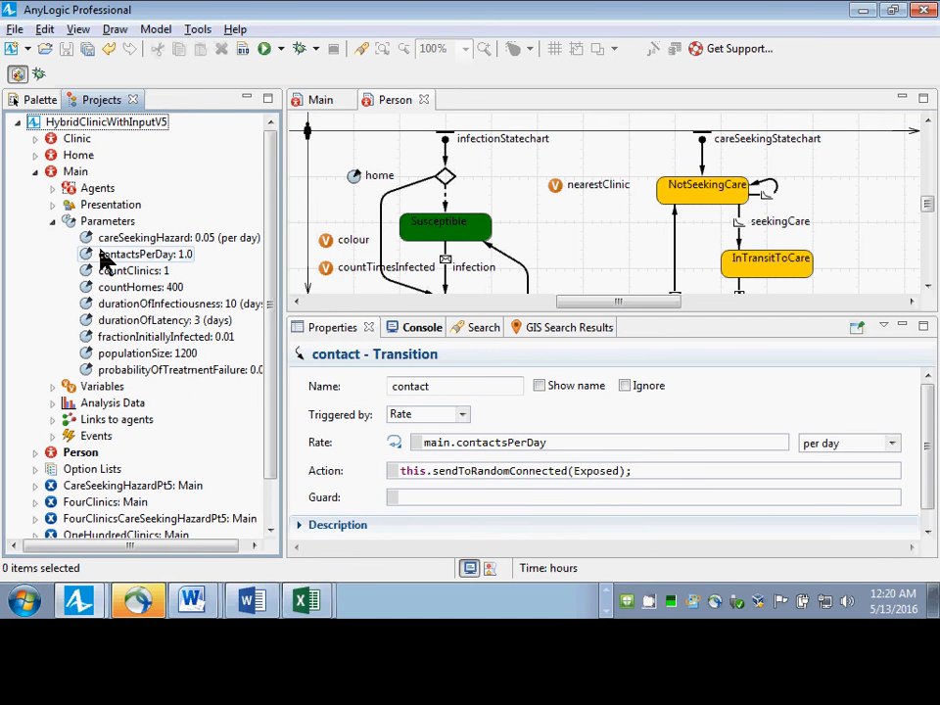
{"action": "left_click", "coordinate": [132, 256]}
Switch to Excel and enter 2.0 as the contactsPerDay value in cell B1 of the ParametersHighContact sheet.
{"action": "key", "text": "alt+Tab"}
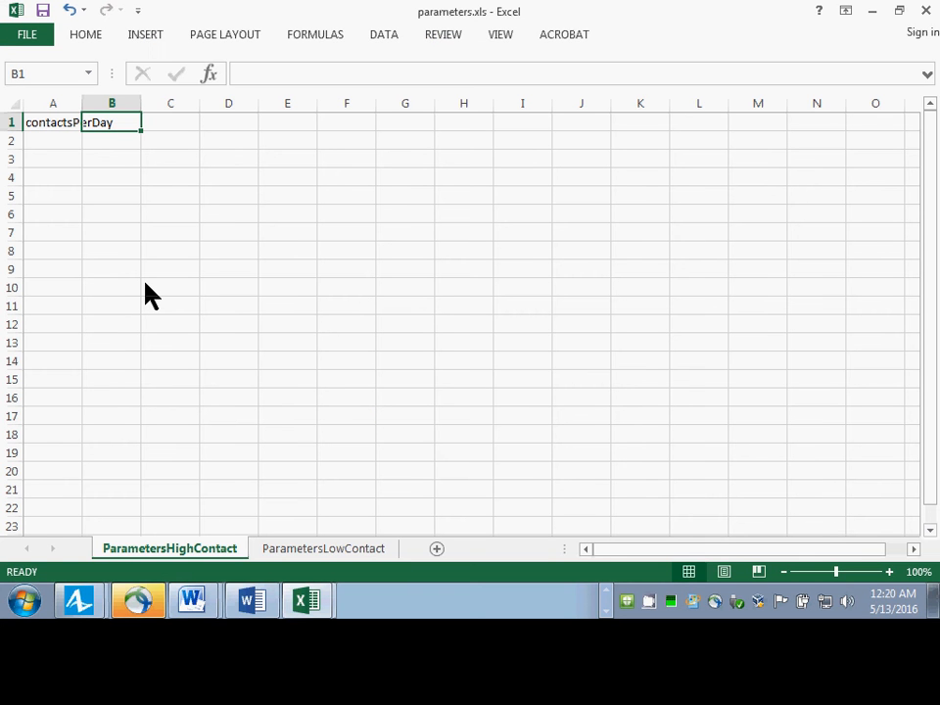
{"action": "type", "text": "2.0"}
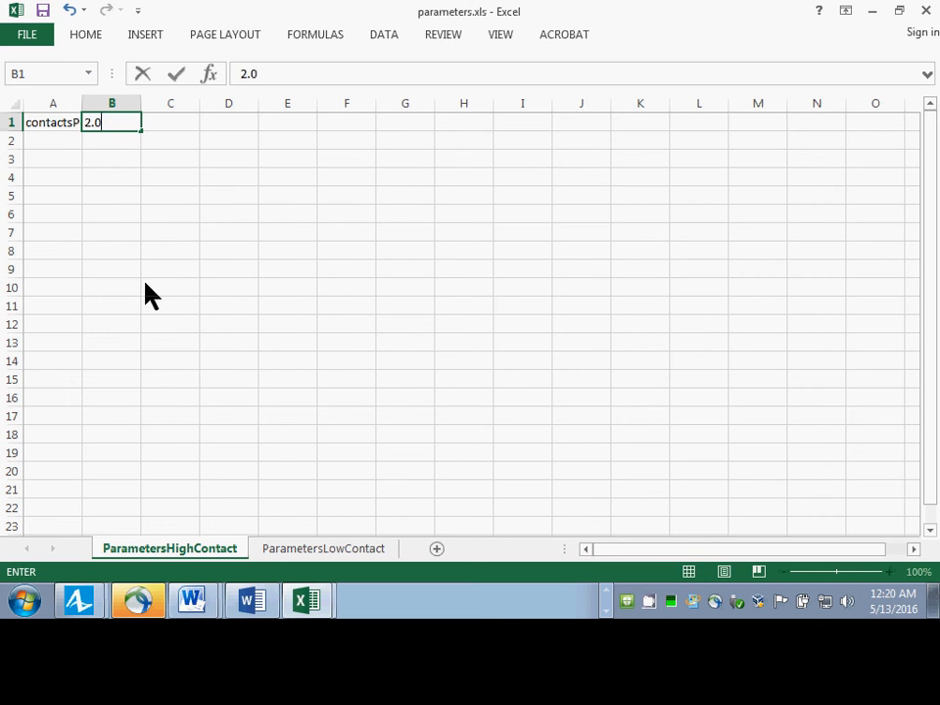
{"action": "key", "text": "Tab"}
{"action": "key", "text": "Left"}
{"action": "key", "text": "Left"}
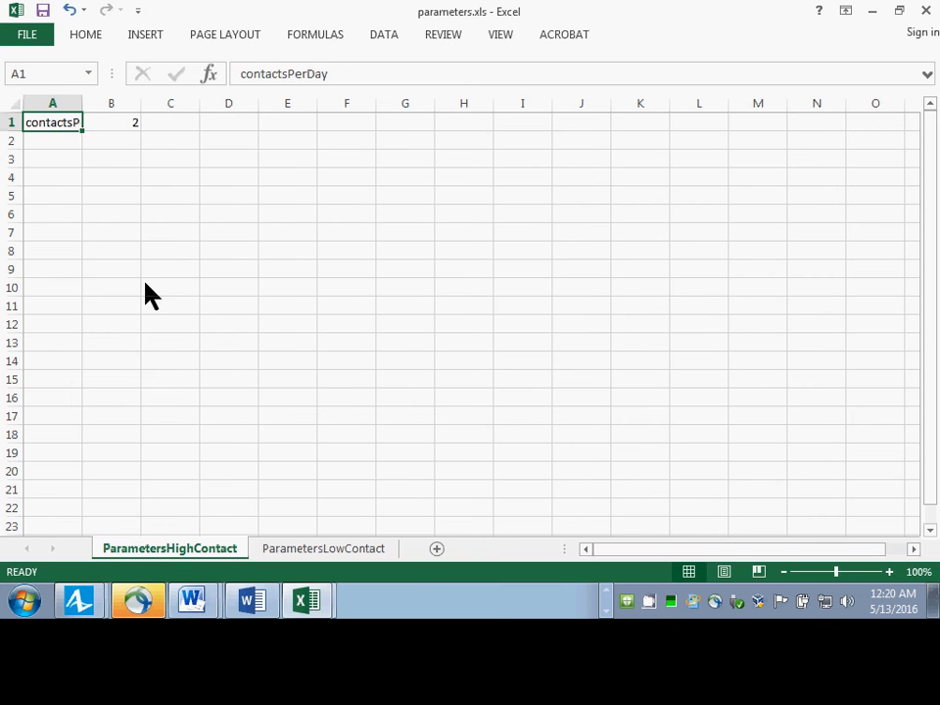
{"action": "key", "text": "Right"}
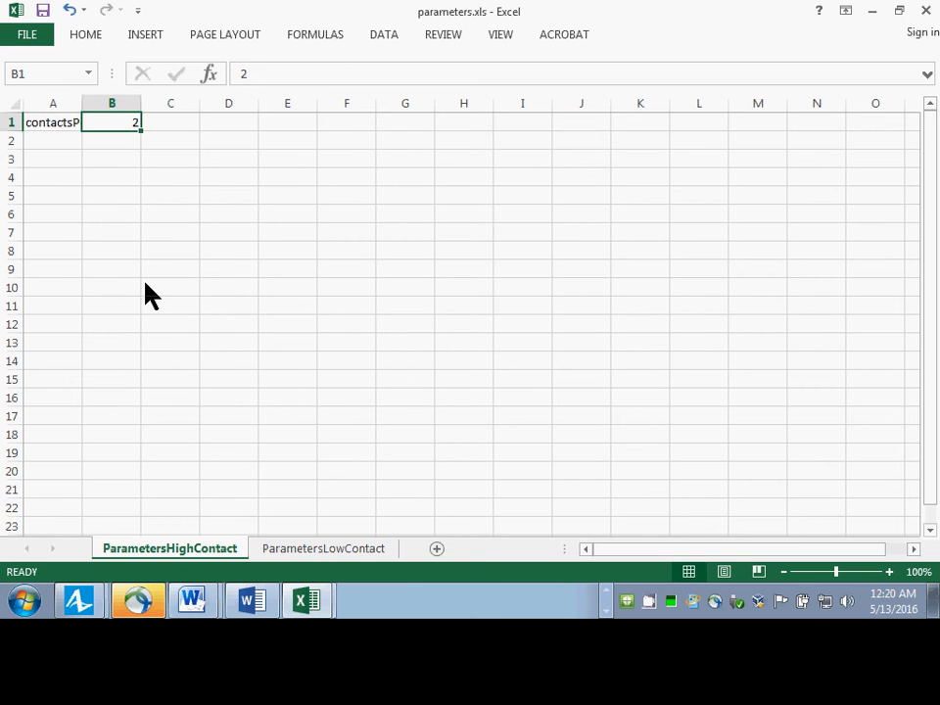
On the ParametersLowContact sheet, enter the label contactsPerDay in cell A1 and the value 0.5 in cell B1.
{"action": "left_click", "coordinate": [340, 550]}
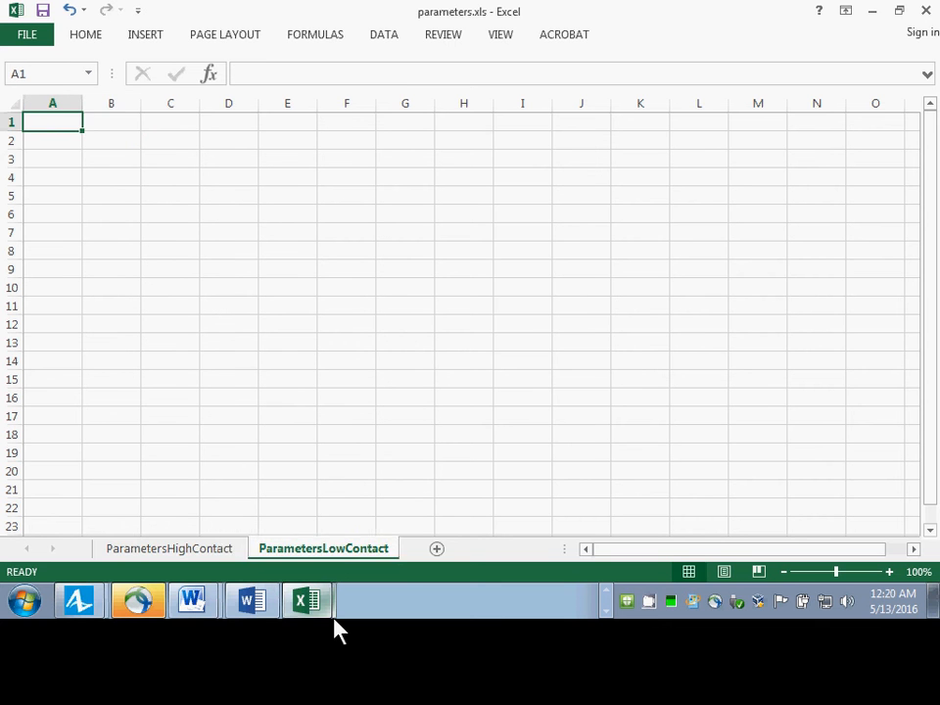
{"action": "type", "text": "co"}
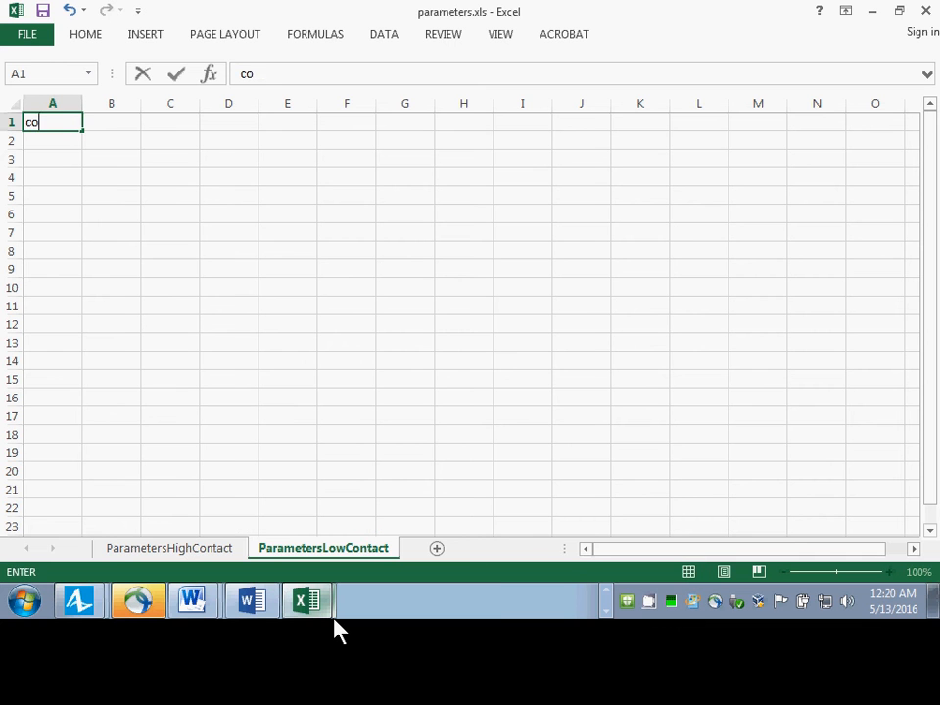
{"action": "type", "text": "ntactsPerDay"}
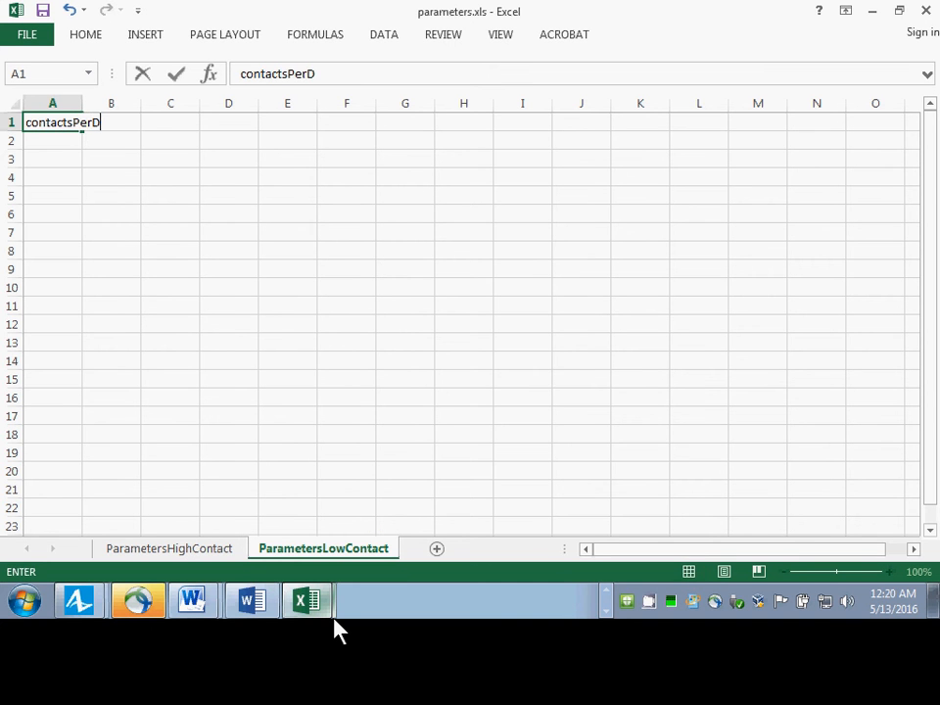
{"action": "key", "text": "Return"}
{"action": "key", "text": "Up"}
{"action": "key", "text": "Right"}
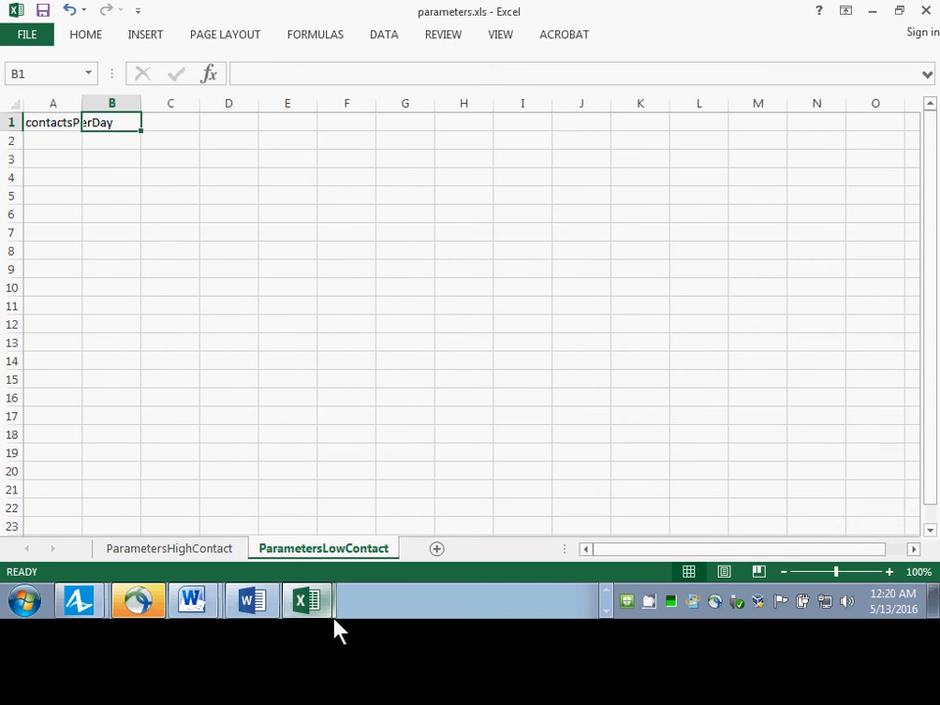
{"action": "type", "text": "1"}
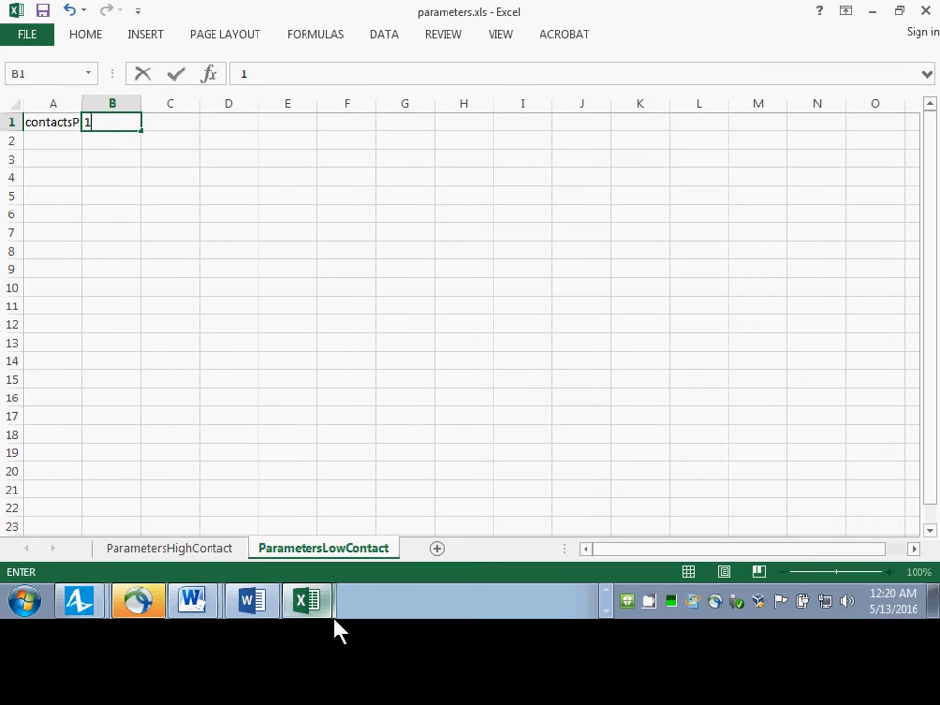
{"action": "key", "text": "BackSpace"}
{"action": "type", "text": "0.5"}
{"action": "key", "text": "Return"}
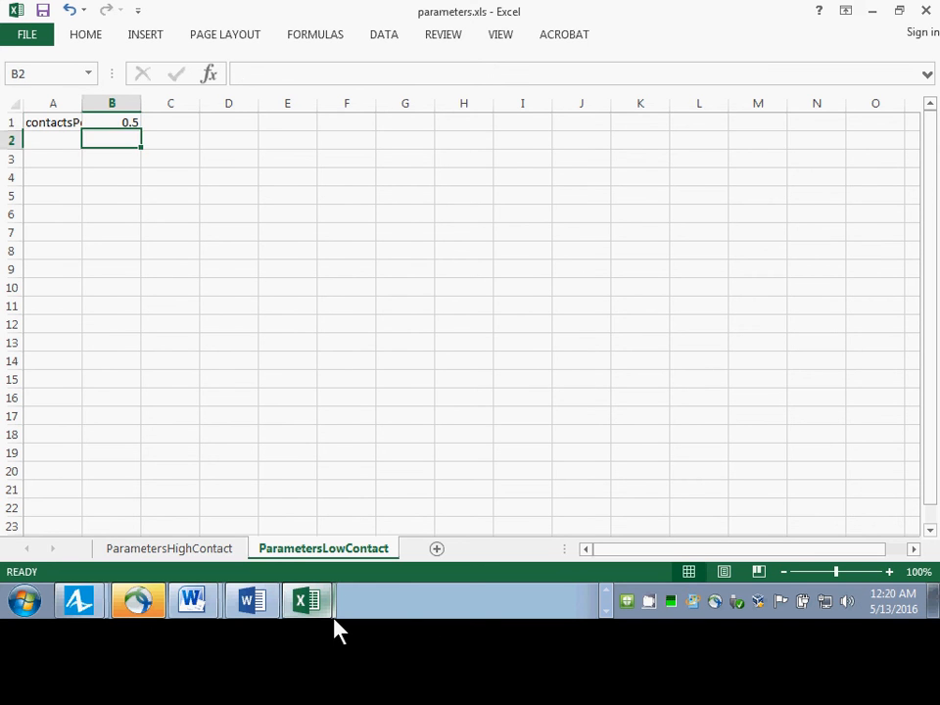
{"action": "key", "text": "Up"}
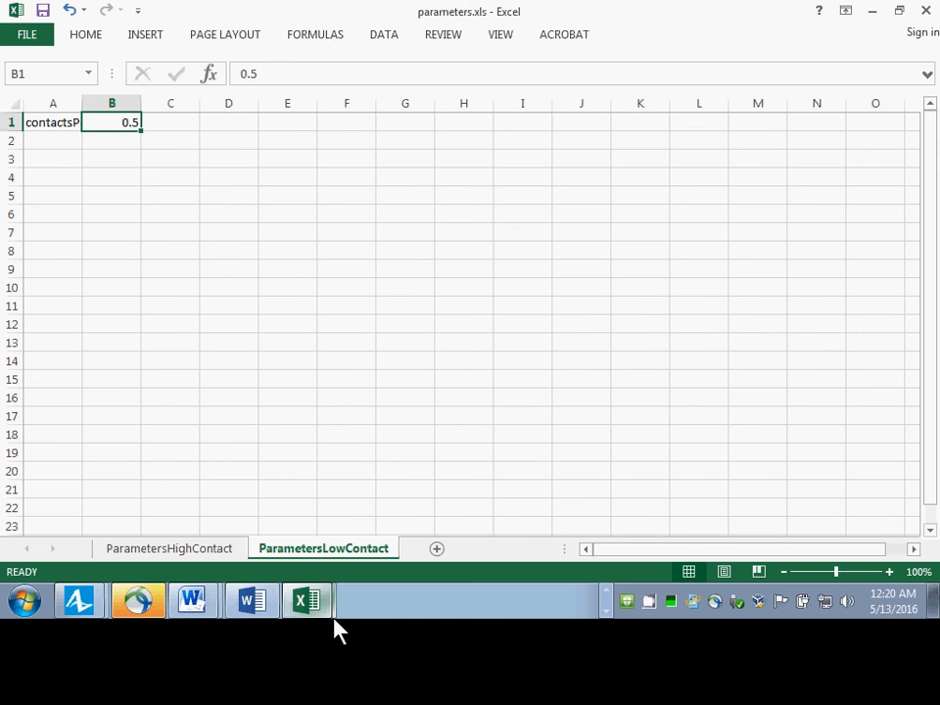
Switch to AnyLogic, save the model, and display the Main diagram with an enlarged canvas area showing its parameters.
{"action": "key", "text": "alt+Tab"}
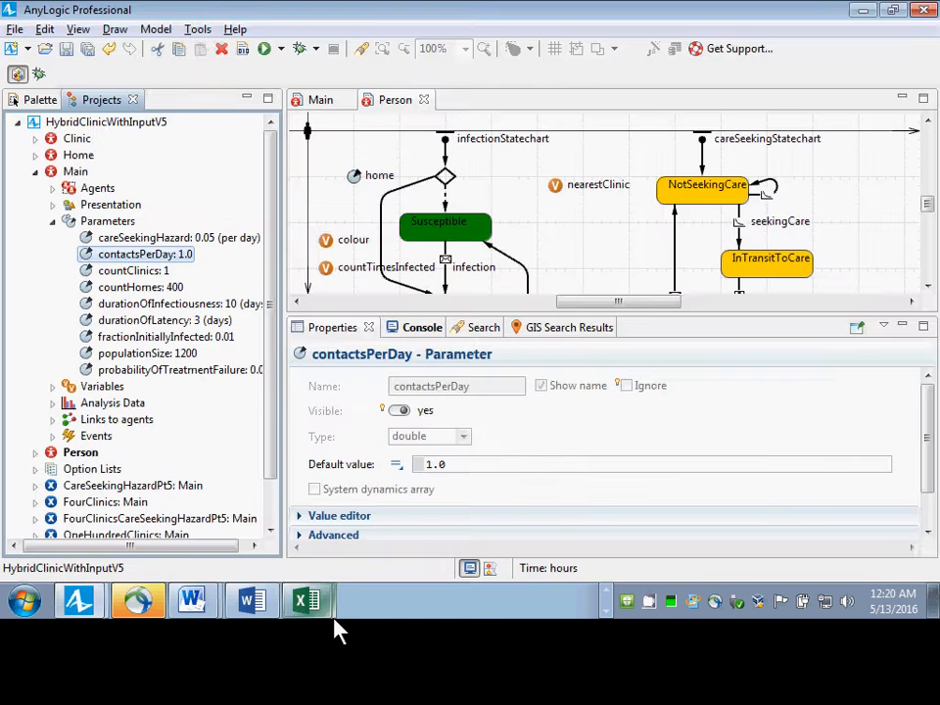
{"action": "key", "text": "alt+Tab"}
{"action": "key", "text": "alt+Tab"}
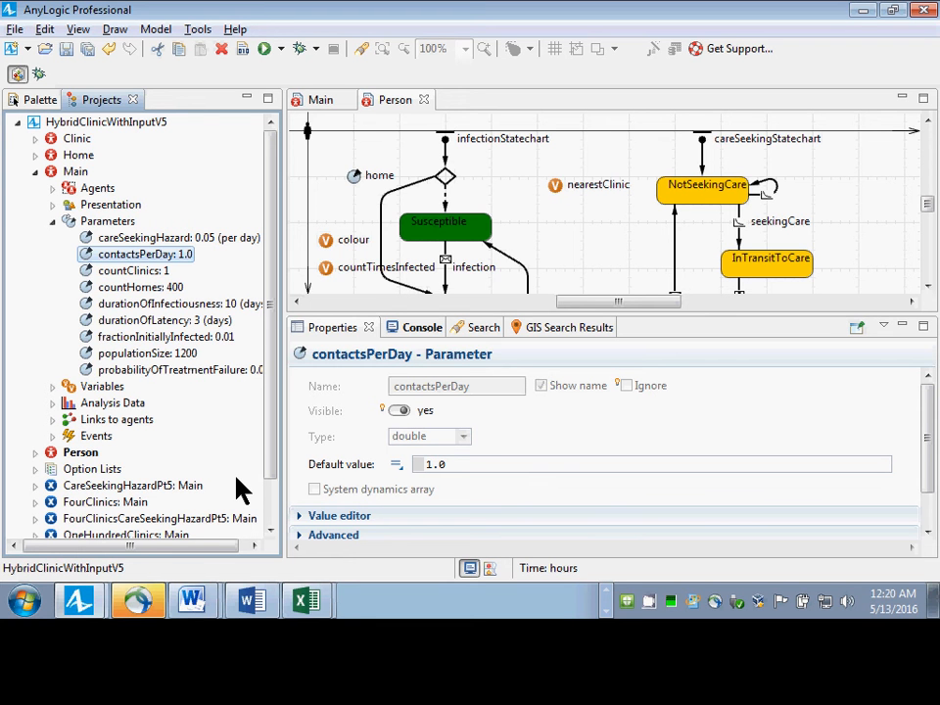
{"action": "key", "text": "ctrl+s"}
{"action": "left_click", "coordinate": [305, 102]}
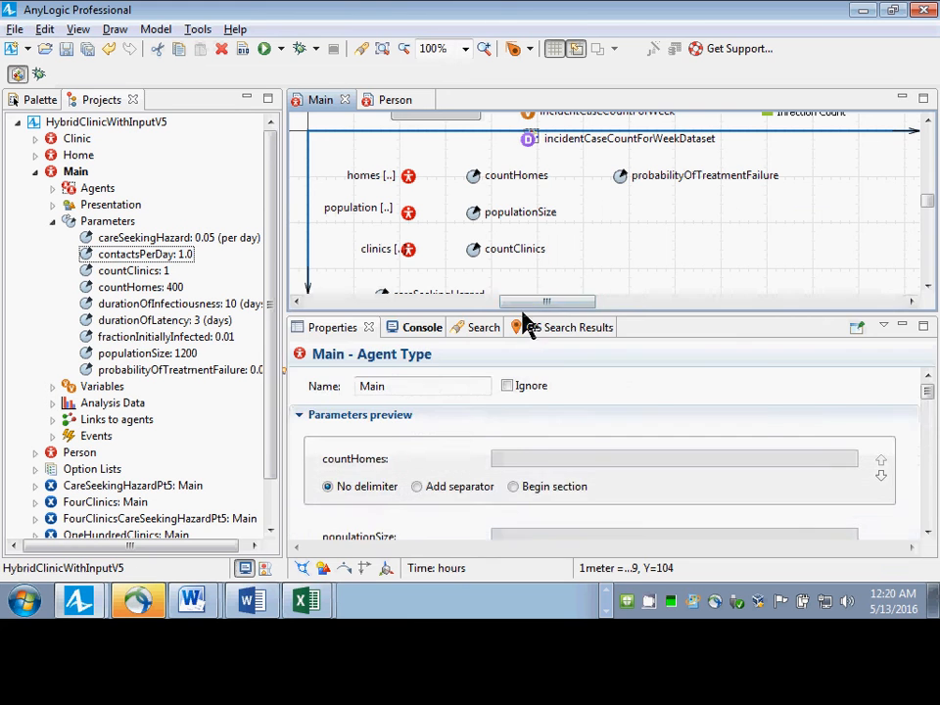
{"action": "left_click_drag", "start_coordinate": [528, 313], "coordinate": [548, 489]}
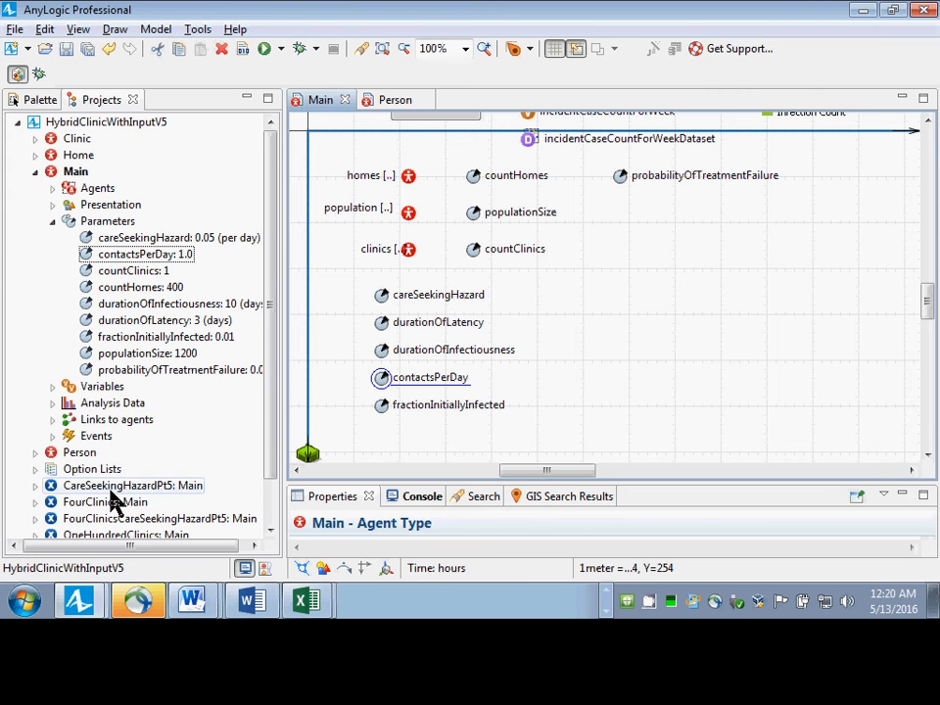
Start a new experiment in the HybridClinicWithInputV5 model and name it ReadParametersFromExcel.
{"action": "left_click", "coordinate": [83, 125]}
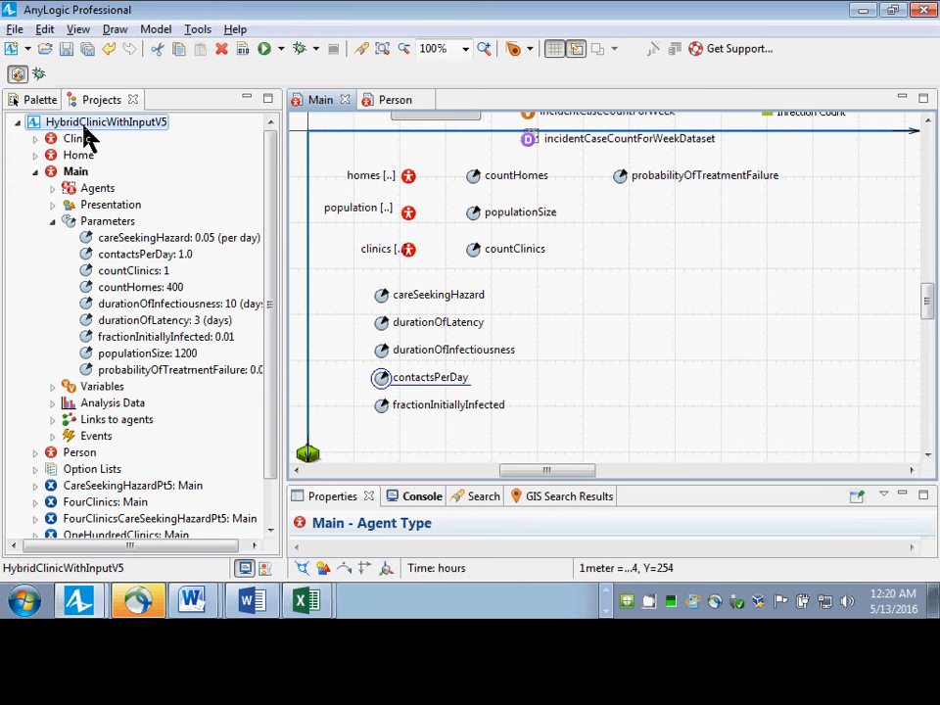
{"action": "right_click", "coordinate": [85, 127]}
{"action": "mouse_move", "coordinate": [176, 134]}
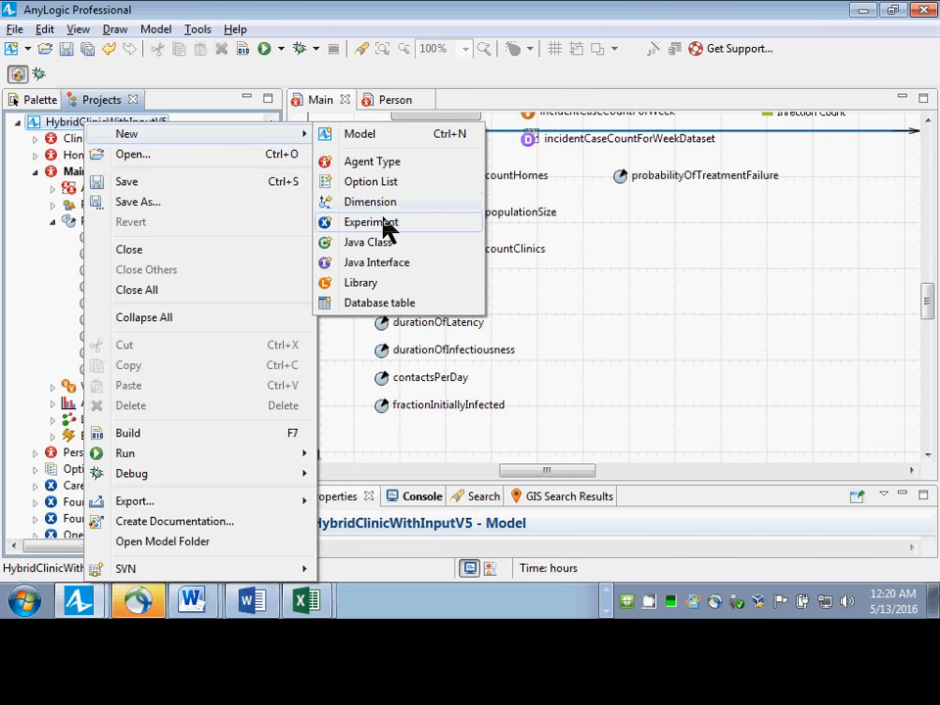
{"action": "left_click", "coordinate": [370, 222]}
{"action": "type", "text": "ReadPar"}
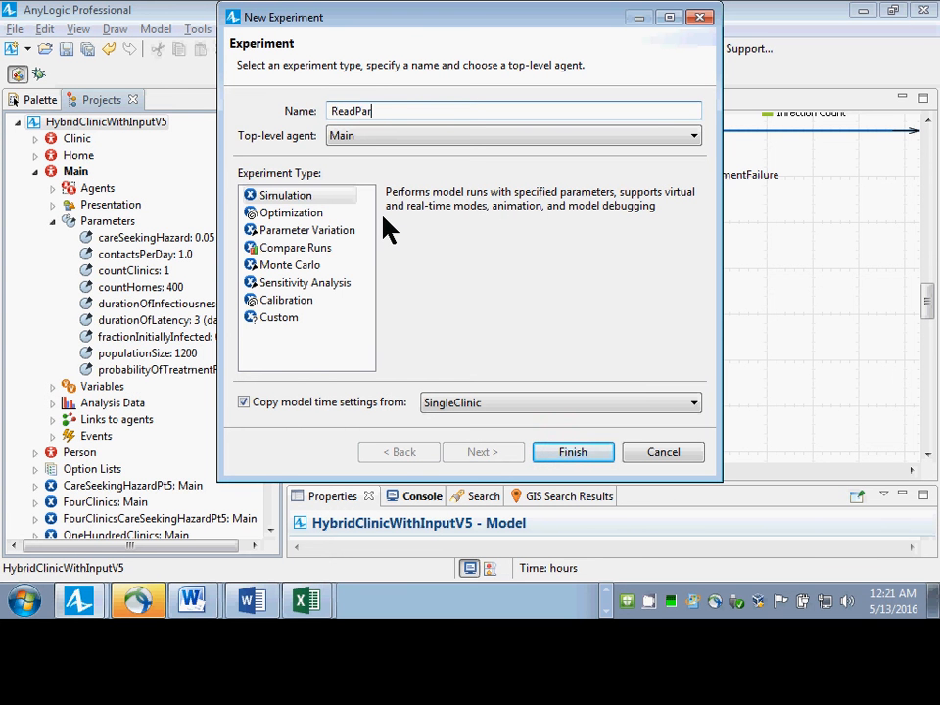
{"action": "type", "text": "ametersFromExcel"}
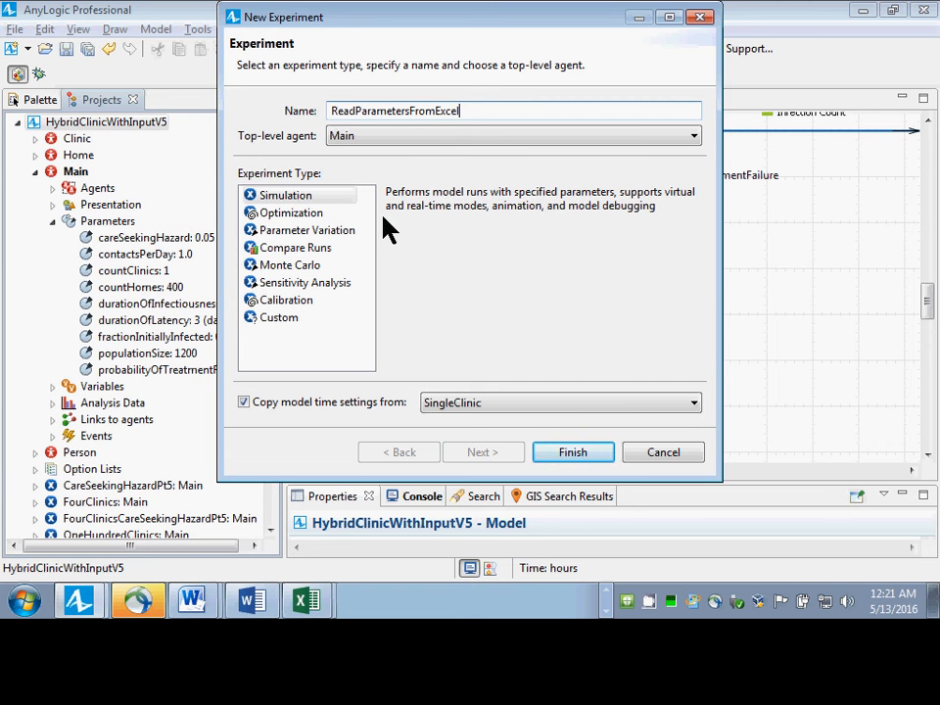
Insert HighContact into the new experiment's name so it reads ReadHighContactParametersFromExcel.
{"action": "key", "text": "ctrl+a"}
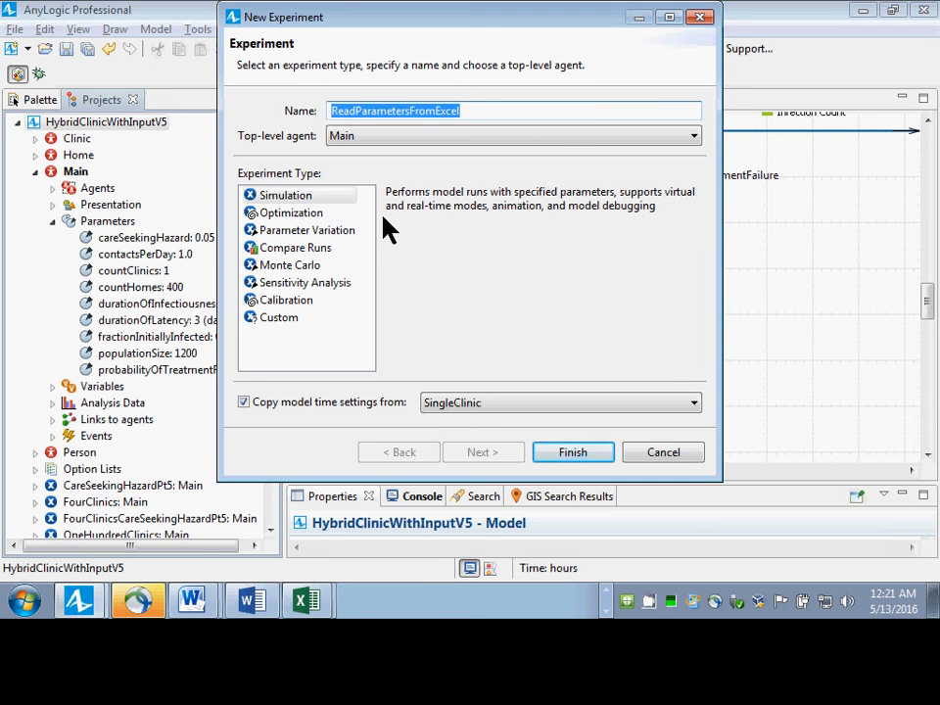
{"action": "key", "text": "Home"}
{"action": "key", "text": "Right"}
{"action": "key", "text": "Right"}
{"action": "key", "text": "Right"}
{"action": "key", "text": "Right"}
{"action": "key", "text": "Right"}
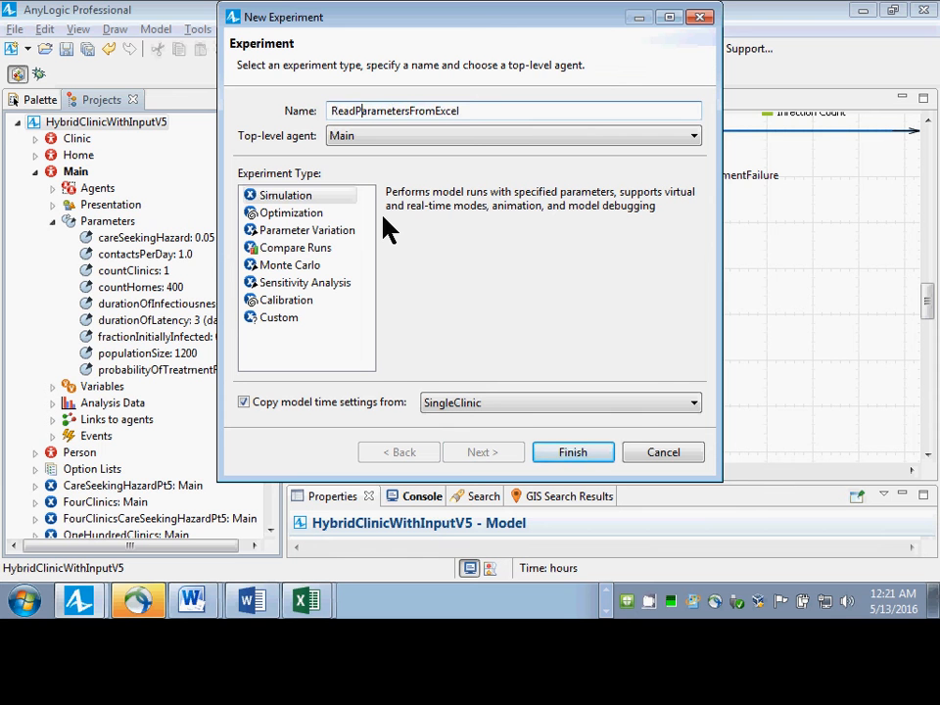
{"action": "key", "text": "Left"}
{"action": "type", "text": "HighContact"}
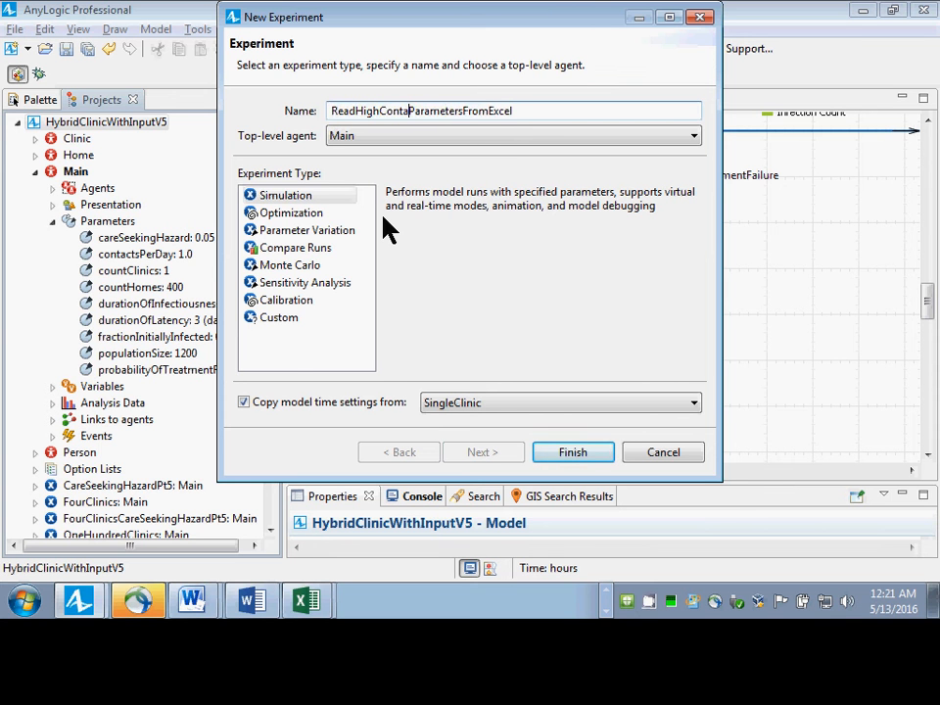
{"action": "key", "text": "End"}
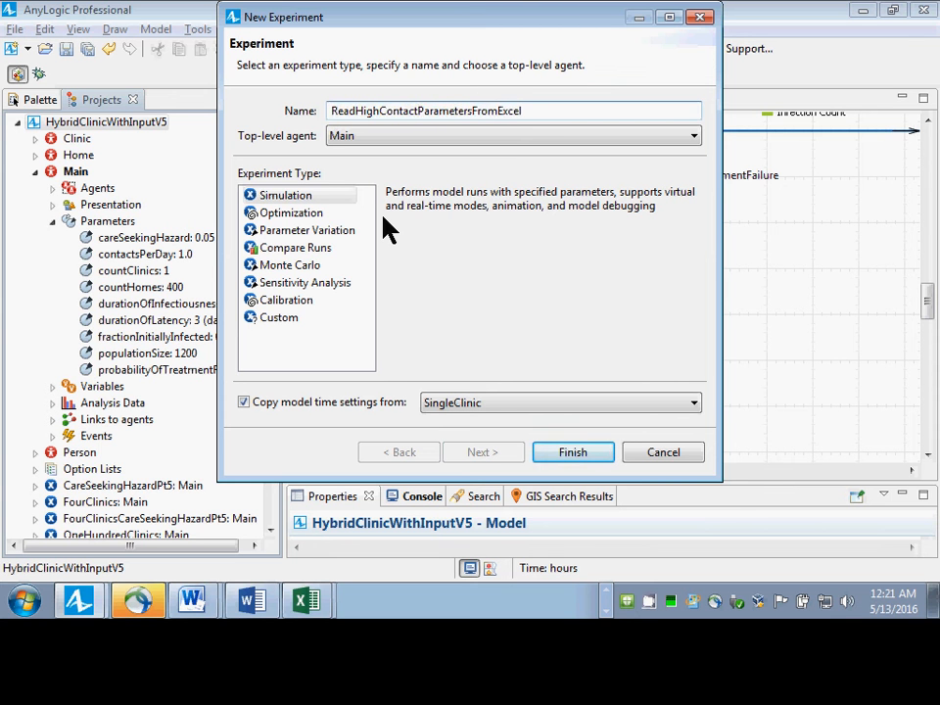
Shorten the experiment's name to HighContactParameters and create it as a Simulation experiment with Main as top-level agent.
{"action": "key", "text": "shift+Left"}
{"action": "key", "text": "shift+Left"}
{"action": "key", "text": "shift+Left"}
{"action": "key", "text": "shift+Left"}
{"action": "key", "text": "shift+Left"}
{"action": "key", "text": "shift+Left"}
{"action": "key", "text": "shift+Left"}
{"action": "key", "text": "shift+Left"}
{"action": "key", "text": "shift+Left"}
{"action": "key", "text": "shift+Left"}
{"action": "key", "text": "shift+Left"}
{"action": "key", "text": "shift+Left"}
{"action": "key", "text": "shift+Left"}
{"action": "key", "text": "shift+Left"}
{"action": "key", "text": "shift+Left"}
{"action": "key", "text": "shift+Left"}
{"action": "key", "text": "shift+Left"}
{"action": "key", "text": "shift+Left"}
{"action": "key", "text": "shift+Left"}
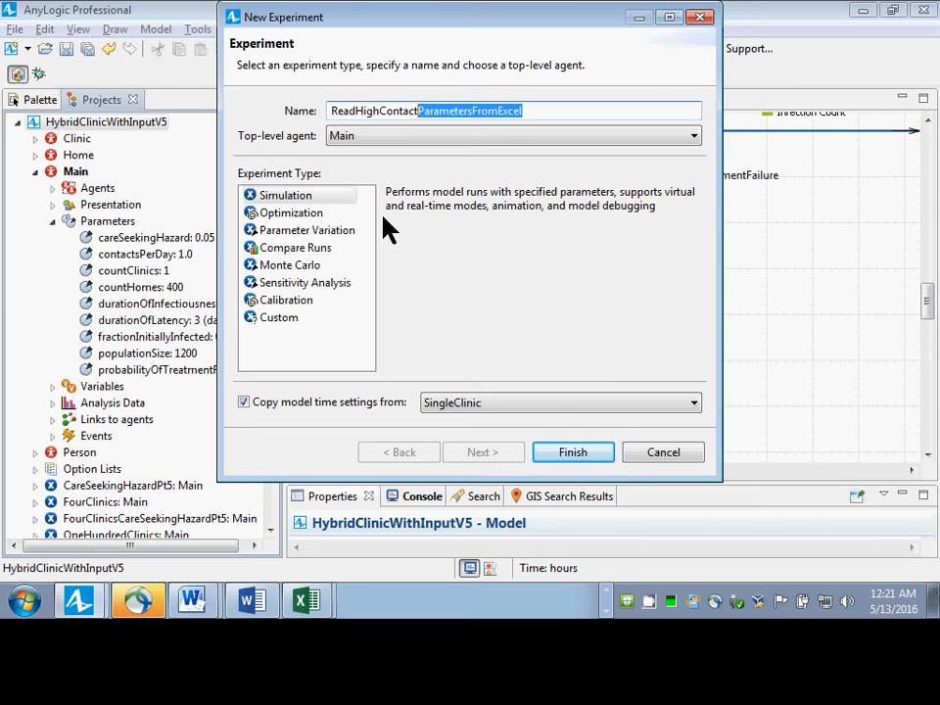
{"action": "key", "text": "Home"}
{"action": "key", "text": "shift+Right"}
{"action": "key", "text": "shift+Right"}
{"action": "key", "text": "shift+Right"}
{"action": "key", "text": "shift+Right"}
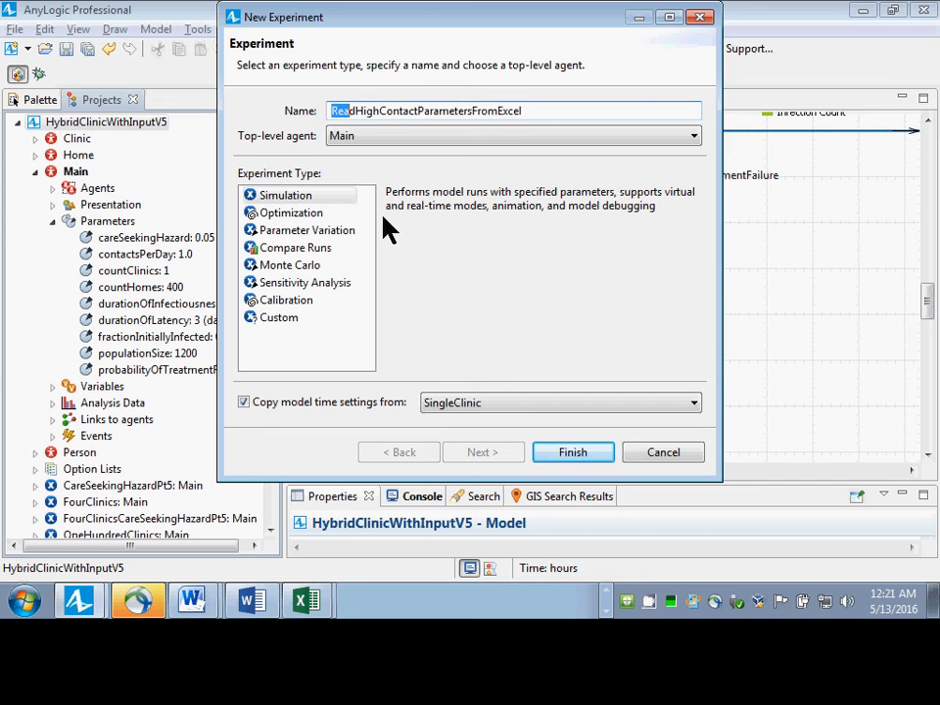
{"action": "key", "text": "shift+Right"}
{"action": "type", "text": "H"}
{"action": "key", "text": "End"}
{"action": "key", "text": "shift+Left"}
{"action": "key", "text": "shift+Left"}
{"action": "key", "text": "shift+Left"}
{"action": "key", "text": "shift+Left"}
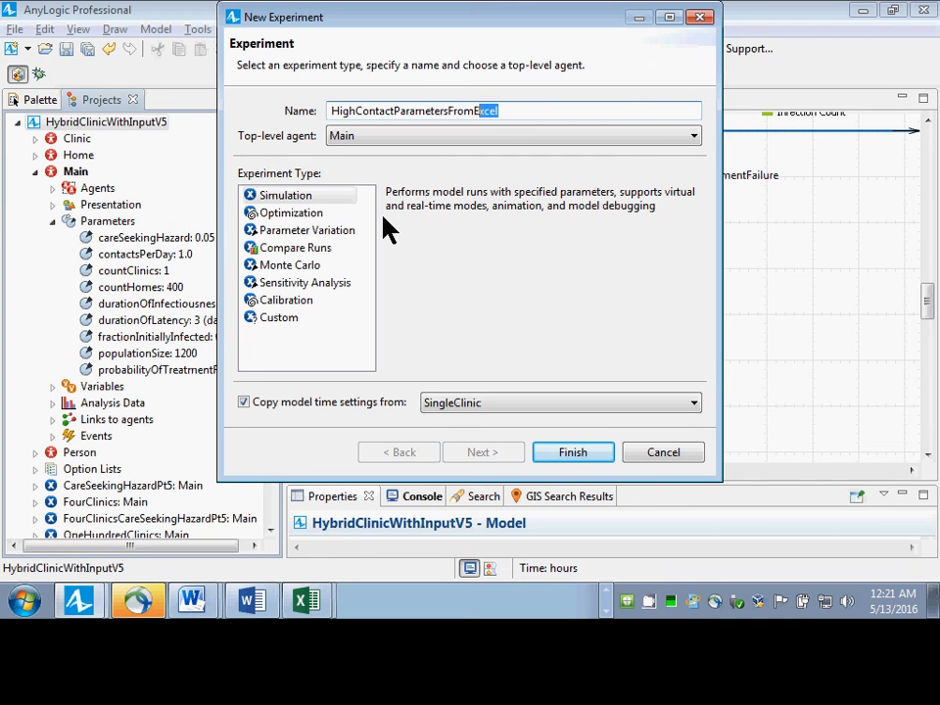
{"action": "key", "text": "shift+Left"}
{"action": "key", "text": "shift+Left"}
{"action": "key", "text": "shift+Left"}
{"action": "key", "text": "shift+Left"}
{"action": "key", "text": "shift+Left"}
{"action": "key", "text": "BackSpace"}
{"action": "left_click", "coordinate": [568, 454]}
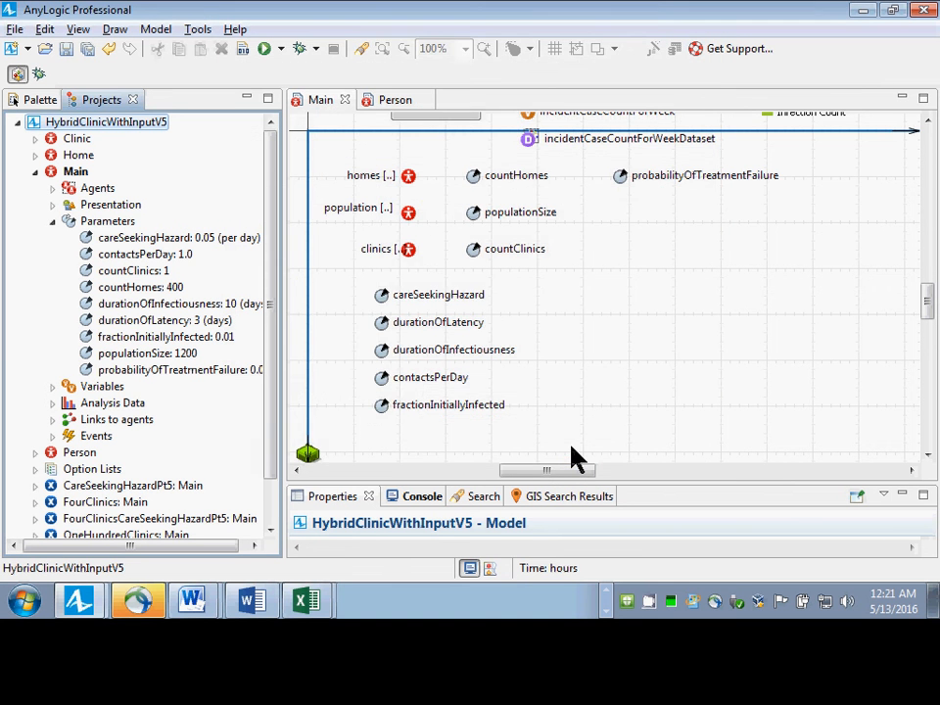
Create another Simulation experiment named LowContactParameters with Main as its top-level agent.
{"action": "right_click", "coordinate": [109, 122]}
{"action": "mouse_move", "coordinate": [172, 138]}
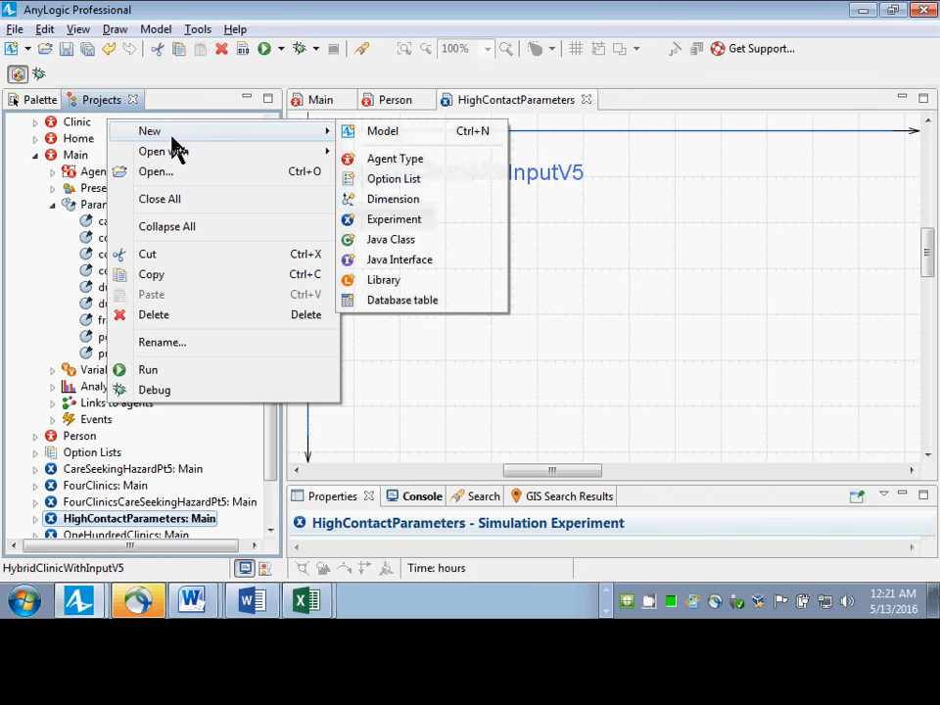
{"action": "left_click", "coordinate": [409, 222]}
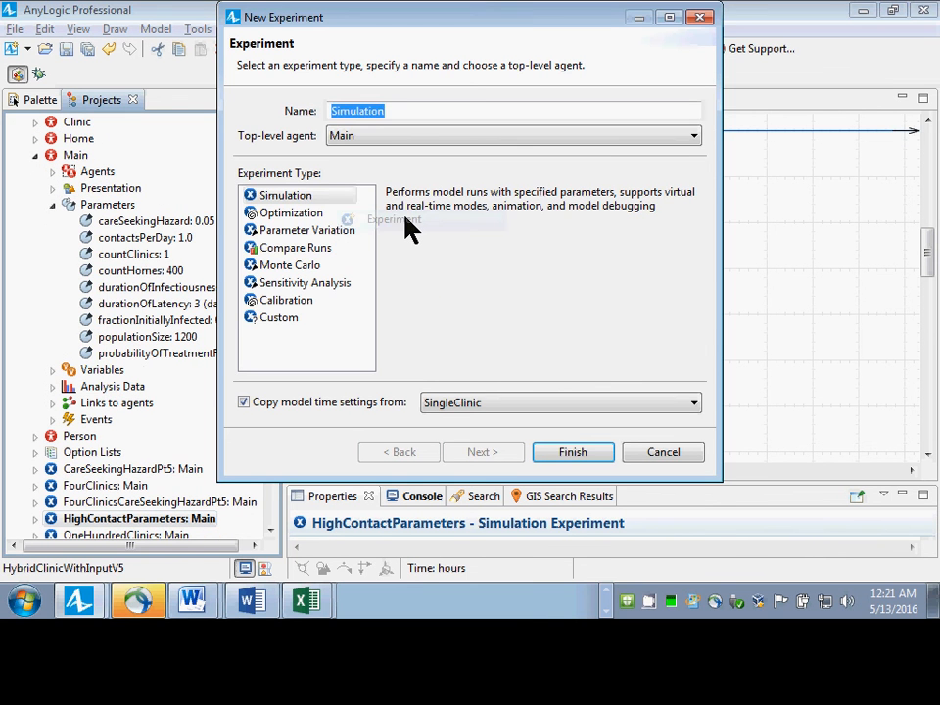
{"action": "type", "text": "LowContac"}
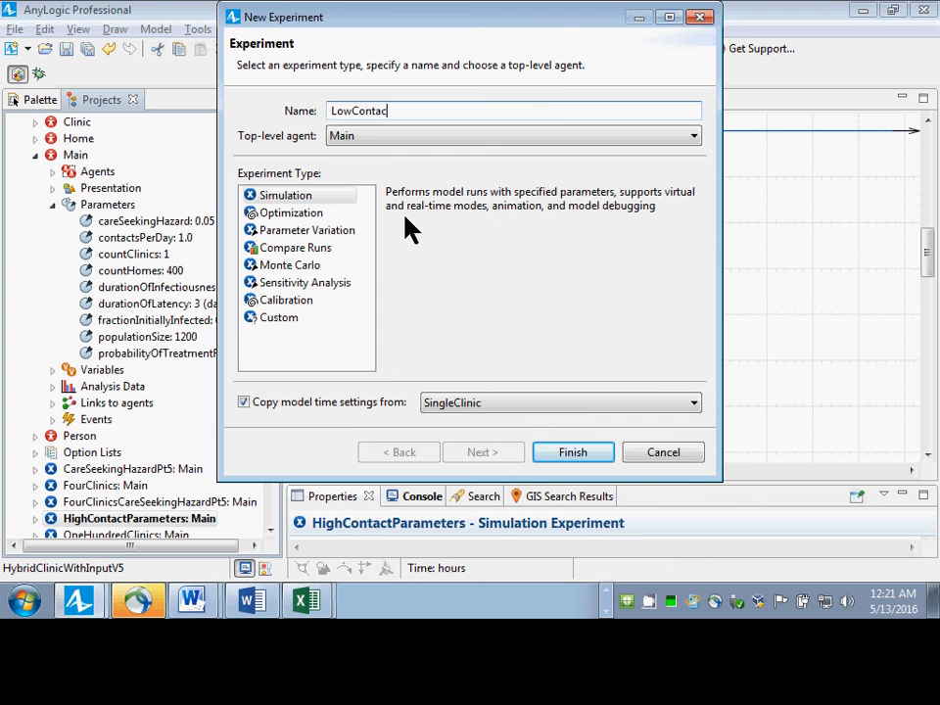
{"action": "type", "text": "tParaqmer"}
{"action": "key", "text": "BackSpace"}
{"action": "key", "text": "BackSpace"}
{"action": "key", "text": "BackSpace"}
{"action": "key", "text": "BackSpace"}
{"action": "type", "text": "meters"}
{"action": "key", "text": "Return"}
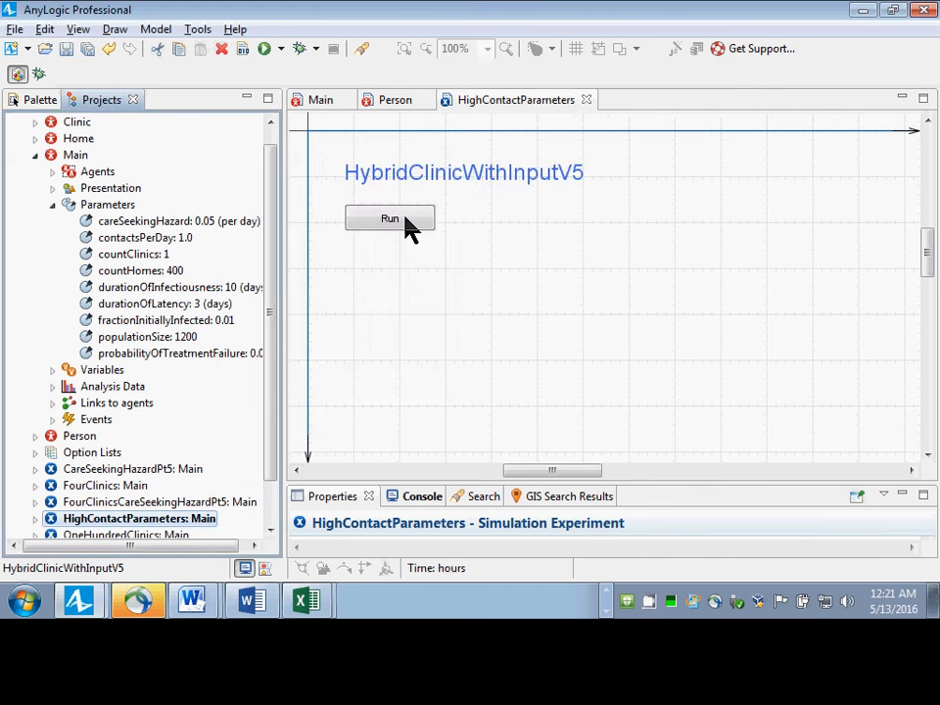
{"action": "key", "text": "alt+Tab"}
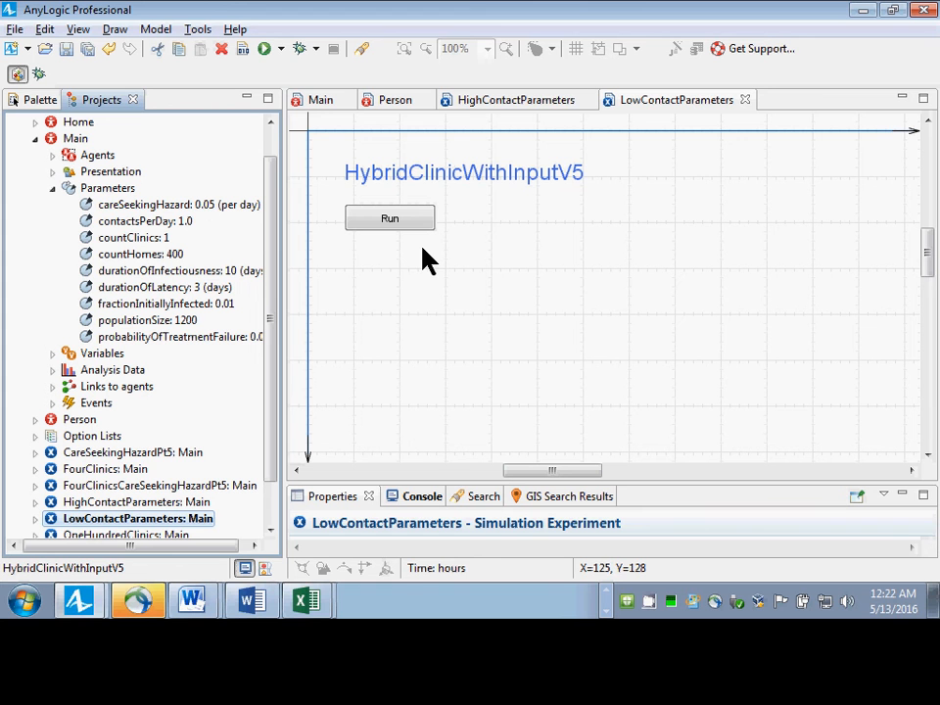
Open the HighContactParameters experiment for editing and bring up the Connectivity elements.
{"action": "left_click", "coordinate": [135, 504]}
{"action": "double_click", "coordinate": [134, 505]}
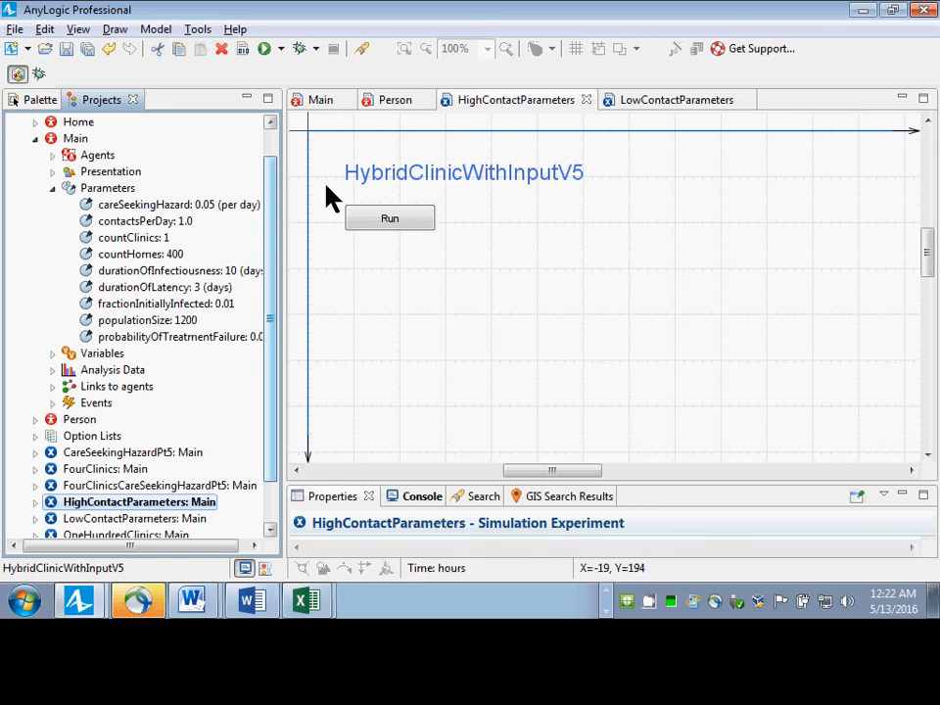
{"action": "left_click", "coordinate": [149, 513]}
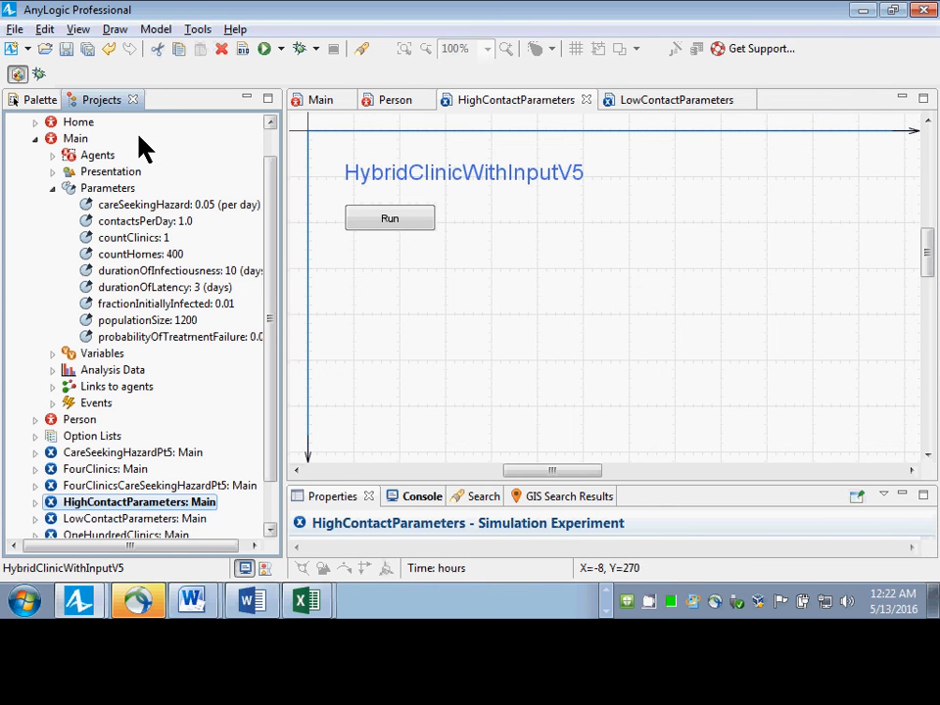
{"action": "right_click", "coordinate": [37, 101]}
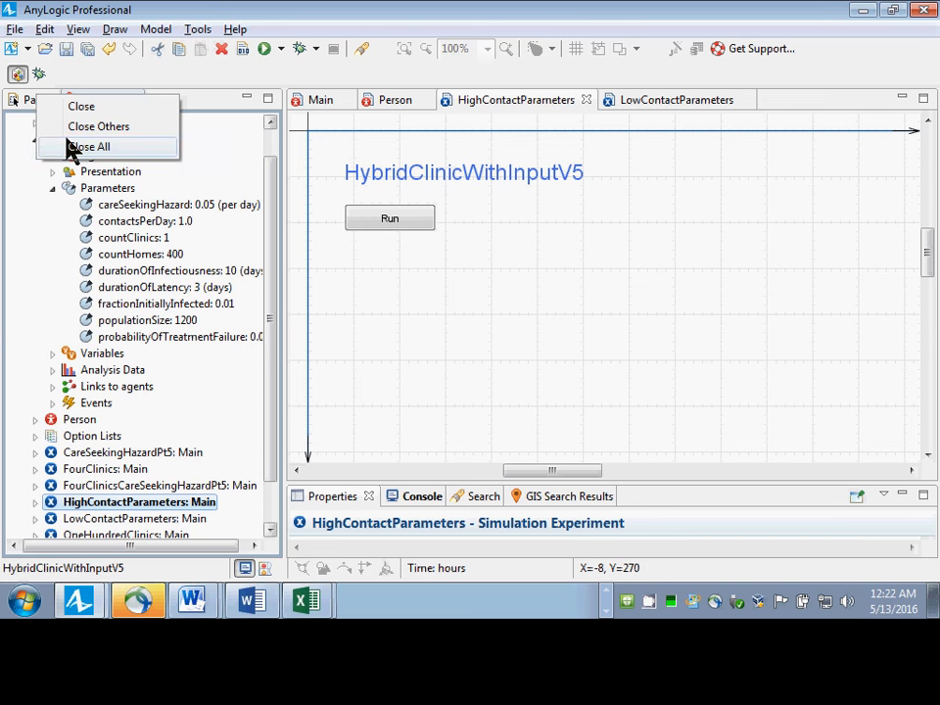
{"action": "left_click", "coordinate": [22, 99]}
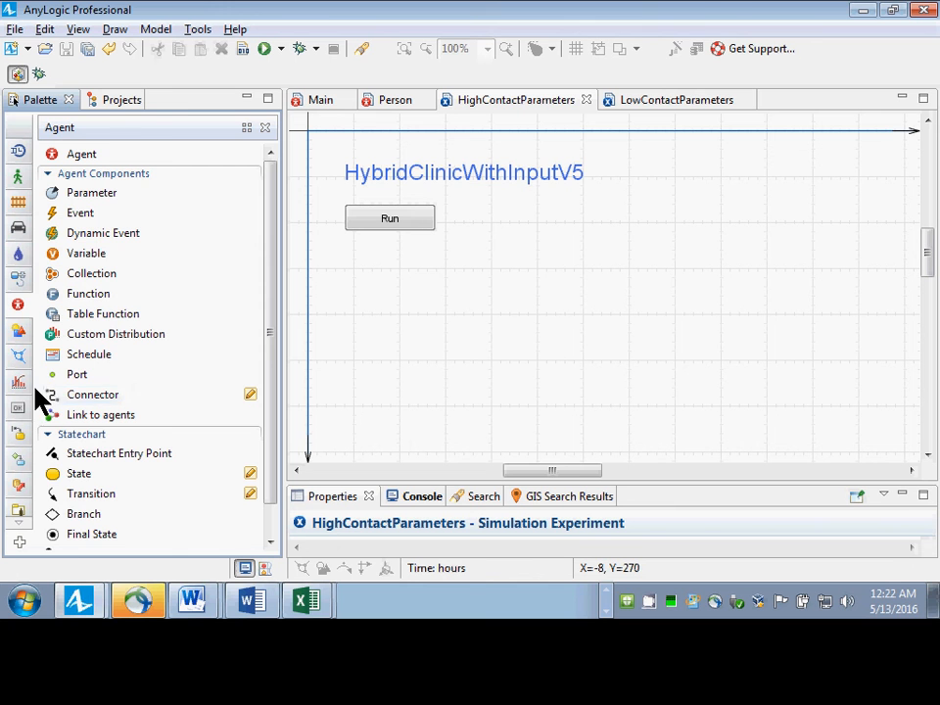
{"action": "left_click", "coordinate": [20, 494]}
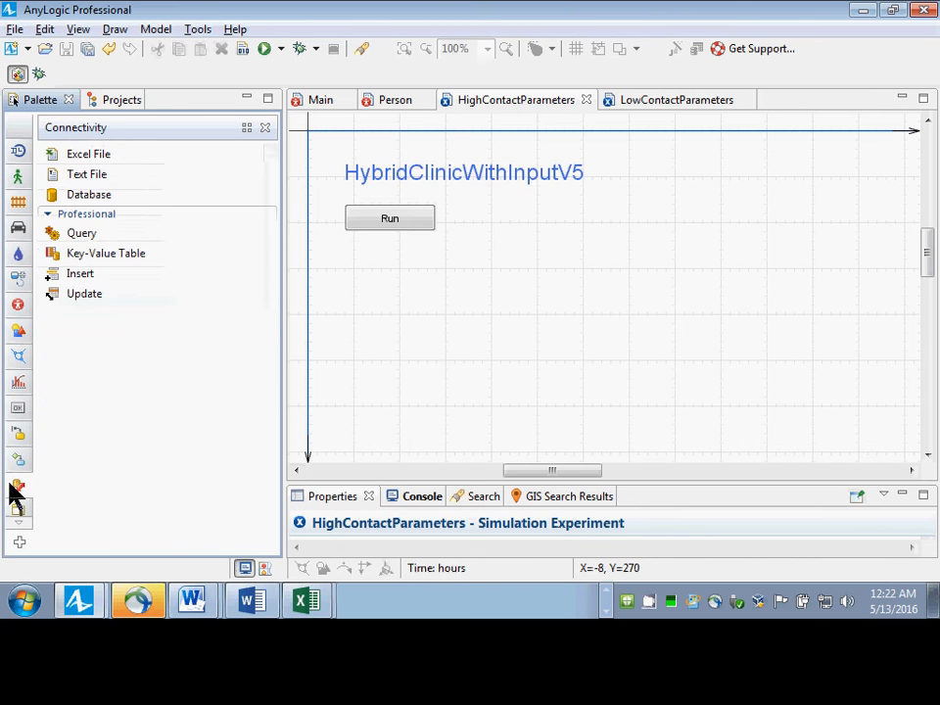
Place an Excel File element below the Run button of HighContactParameters and name it parametersExcelFile.
{"action": "left_click_drag", "start_coordinate": [62, 156], "coordinate": [371, 275]}
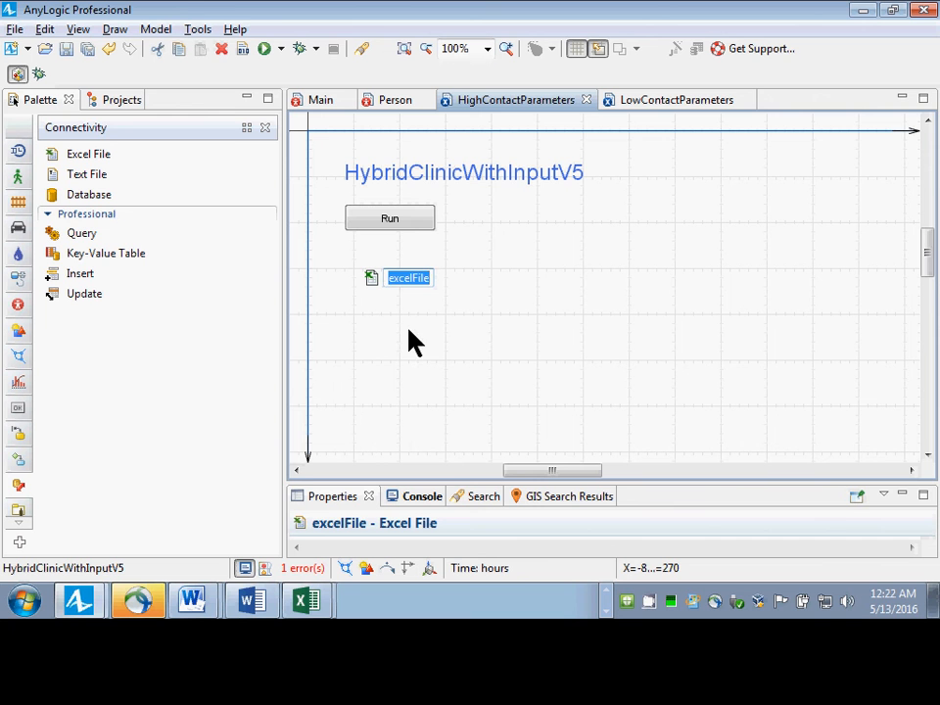
{"action": "left_click_drag", "start_coordinate": [451, 481], "coordinate": [458, 341]}
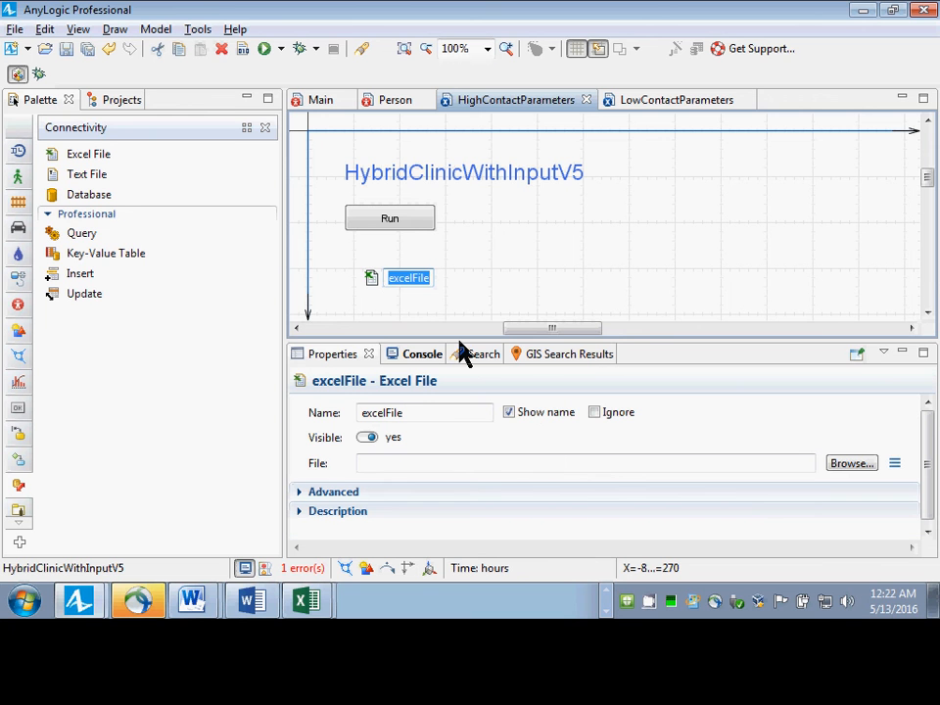
{"action": "left_click", "coordinate": [436, 417]}
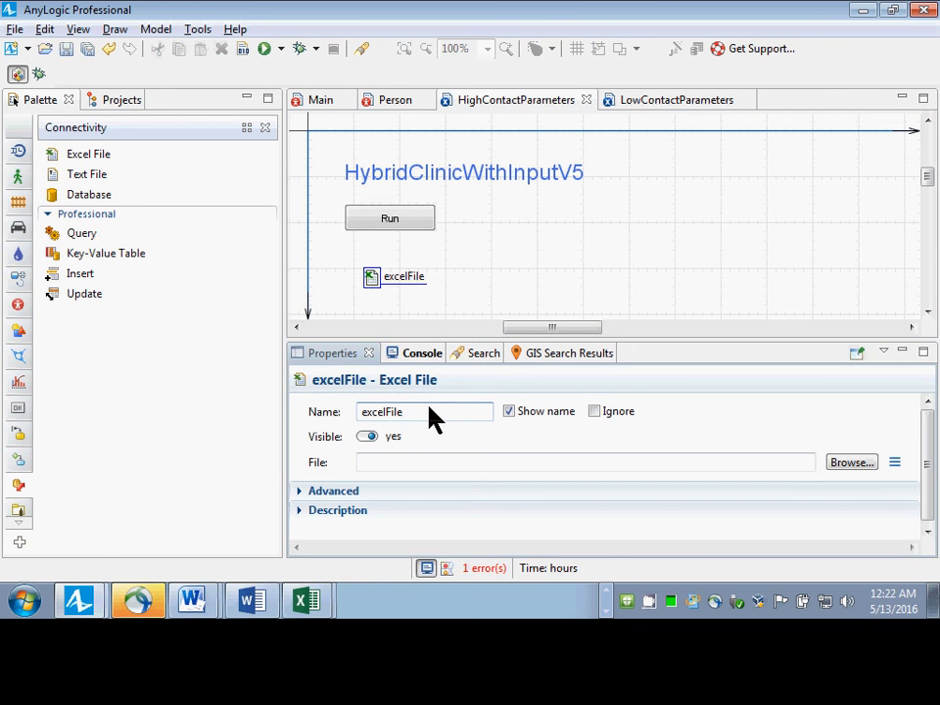
{"action": "type", "text": "parameters"}
{"action": "key", "text": "Delete"}
{"action": "type", "text": "E"}
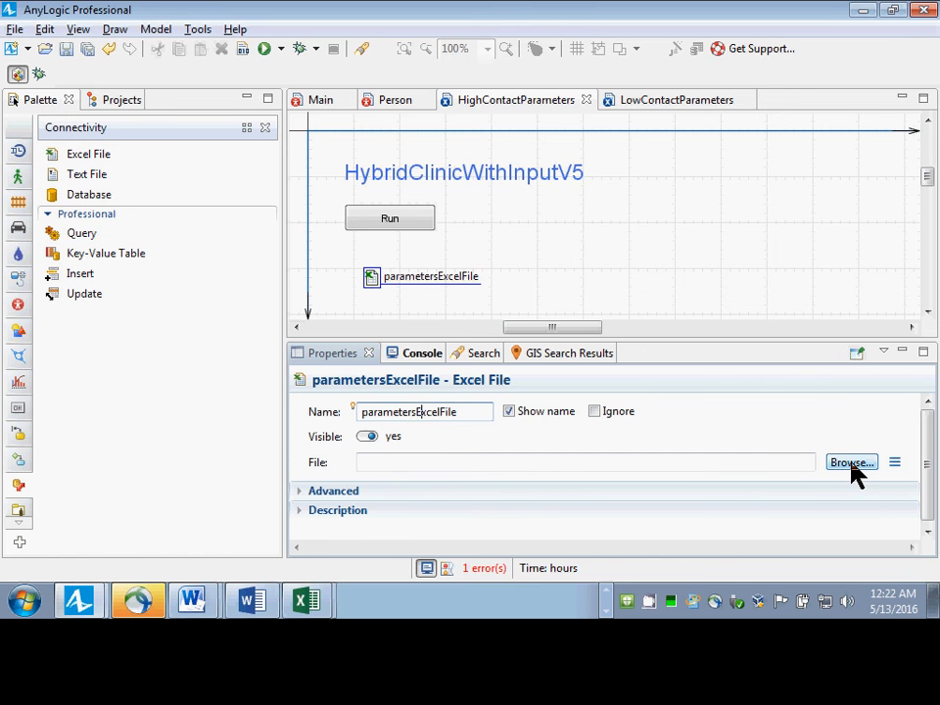
Switch to Excel, close the parameters.xls workbook and return to AnyLogic.
{"action": "key", "text": "alt+Tab"}
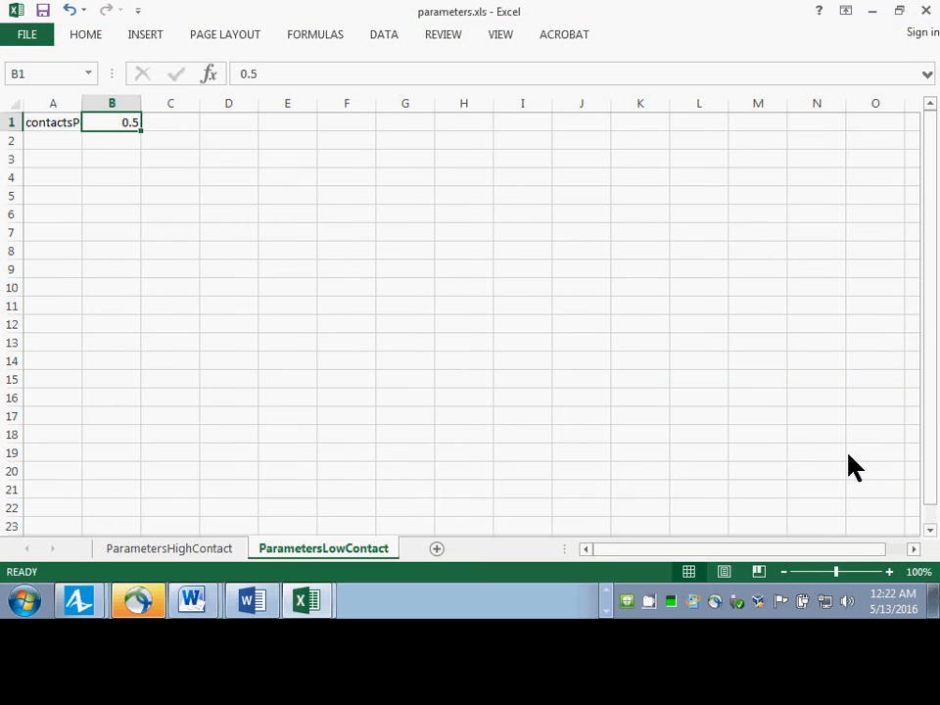
{"action": "left_click", "coordinate": [927, 13]}
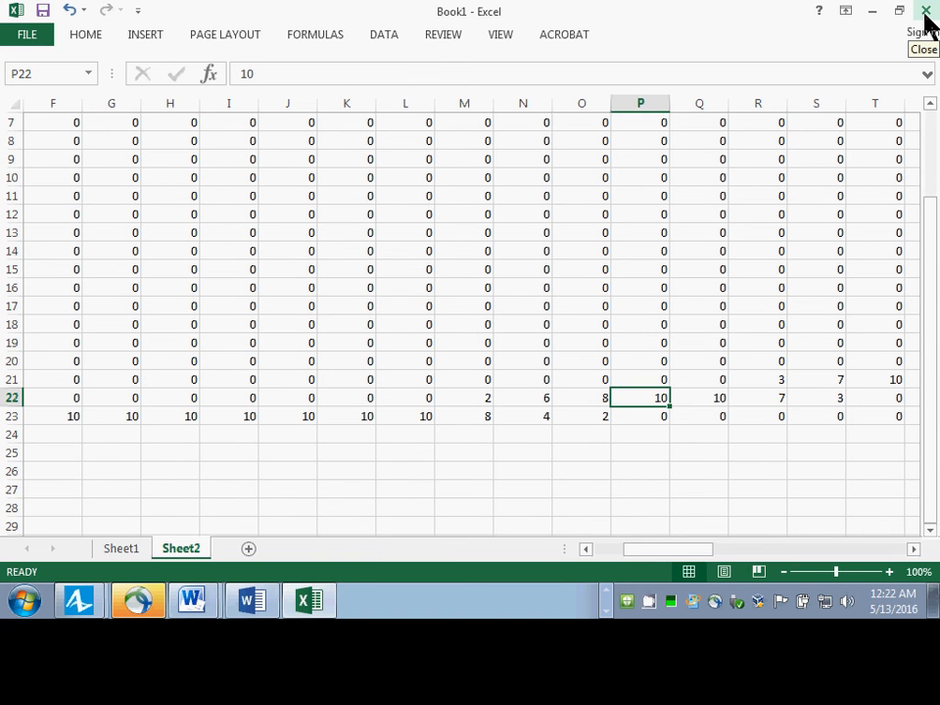
{"action": "key", "text": "alt+F4"}
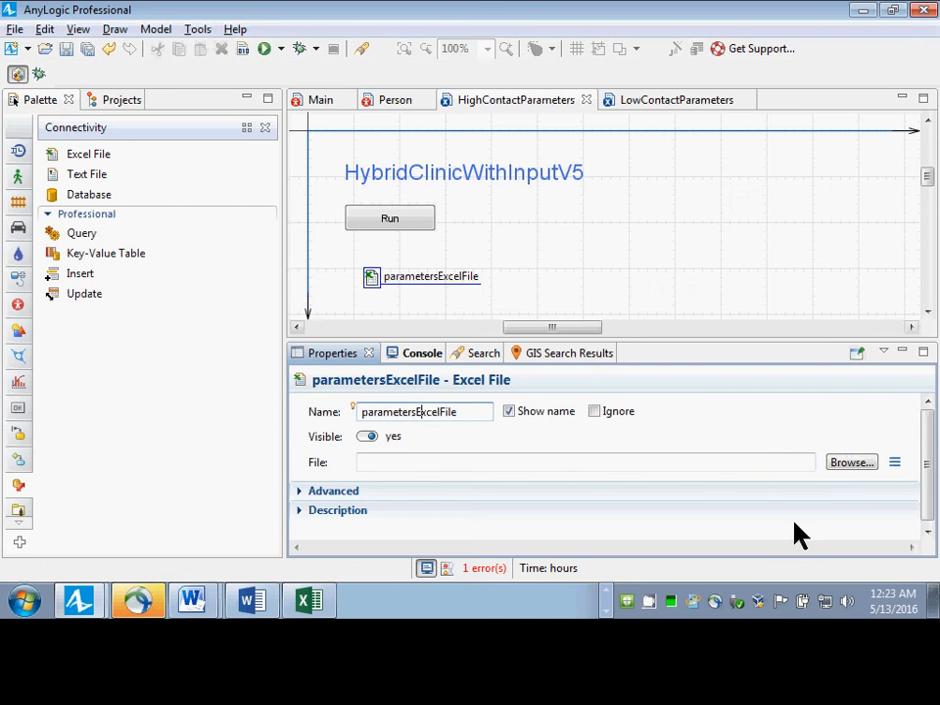
Link the Excel File element to parameters.xls in the HybridClinicWithInputV5 folder, and delete the element from the experiment.
{"action": "left_click", "coordinate": [851, 466]}
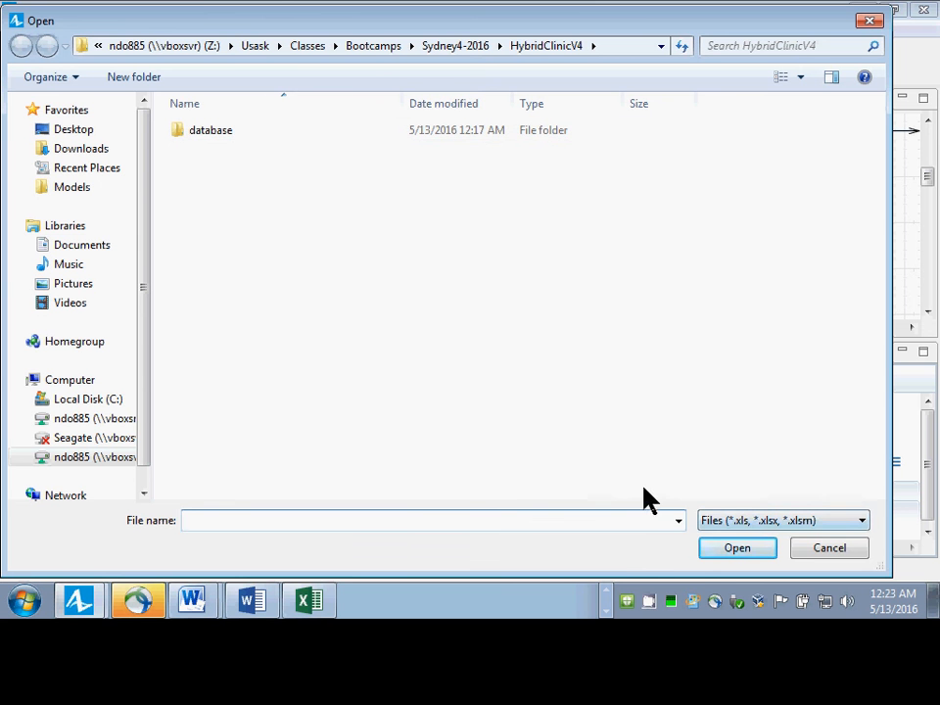
{"action": "left_click", "coordinate": [485, 46]}
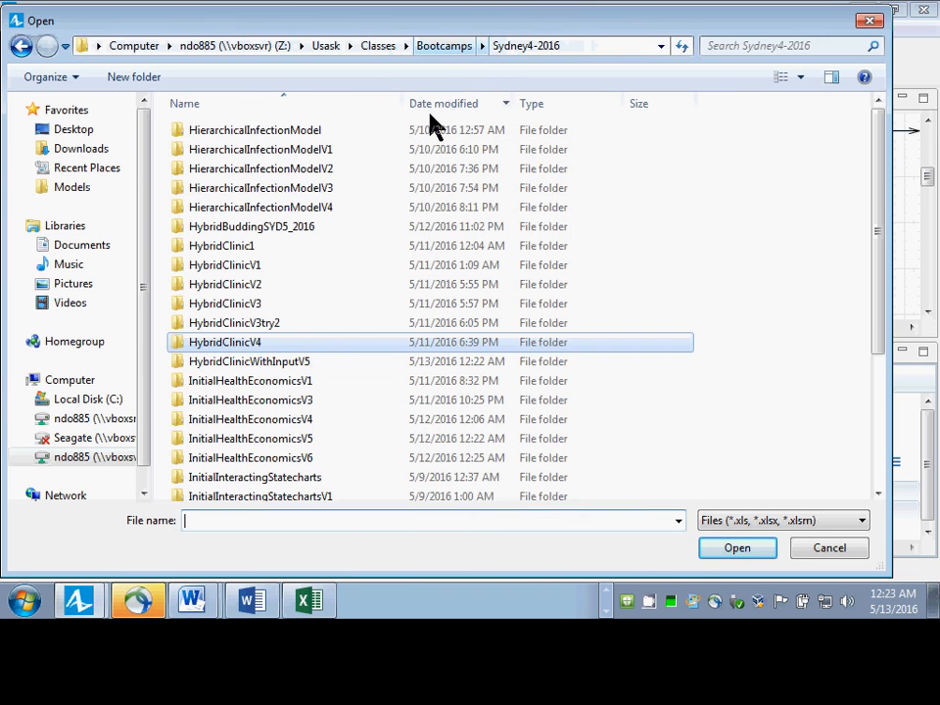
{"action": "double_click", "coordinate": [250, 363]}
{"action": "left_click", "coordinate": [231, 151]}
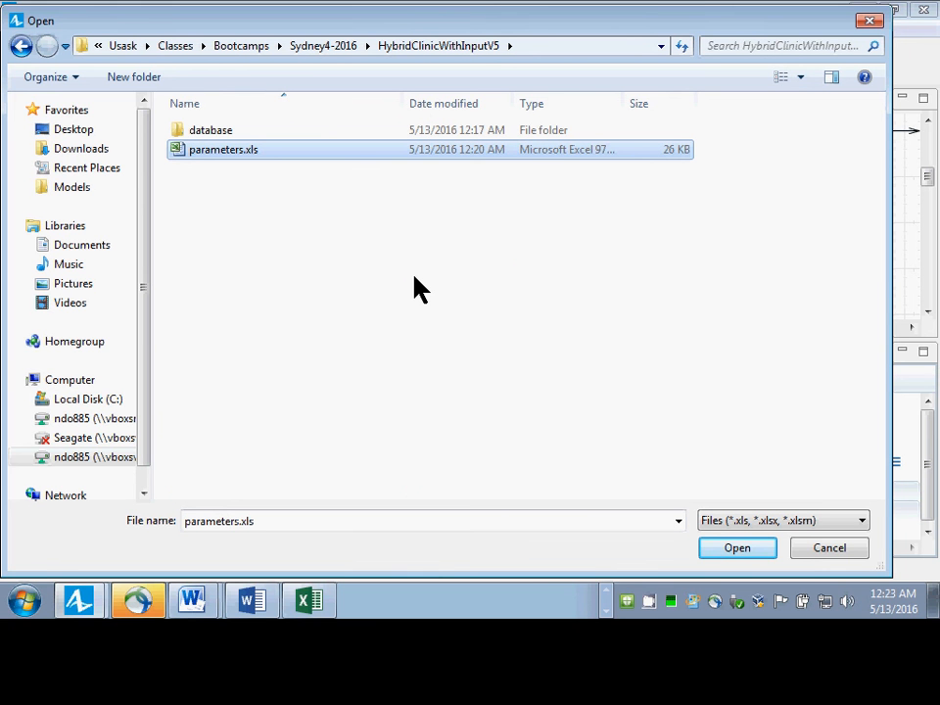
{"action": "key", "text": "Return"}
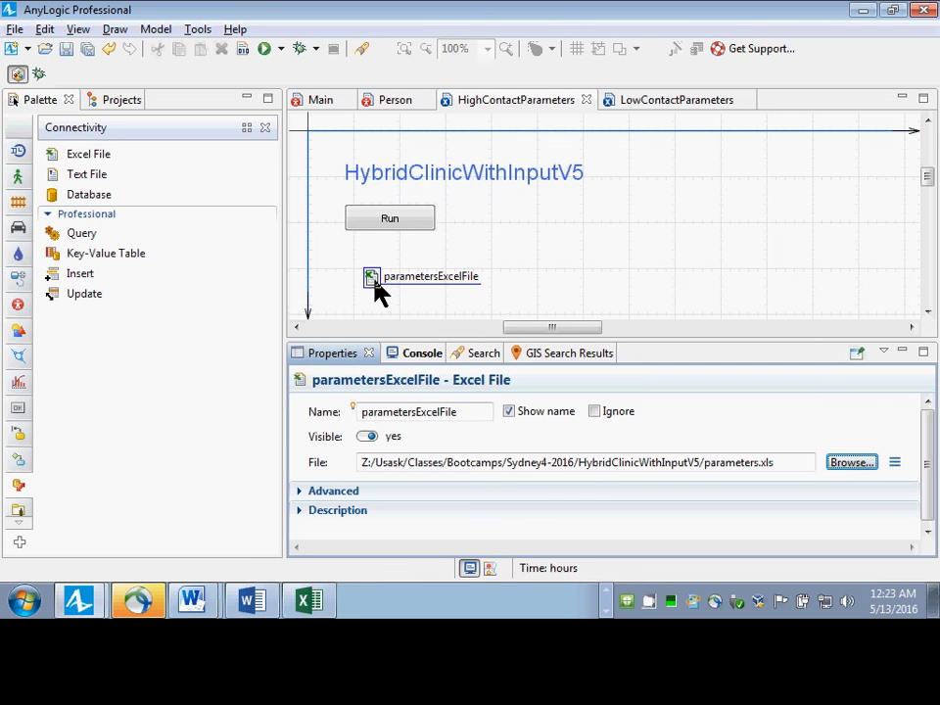
{"action": "key", "text": "Delete"}
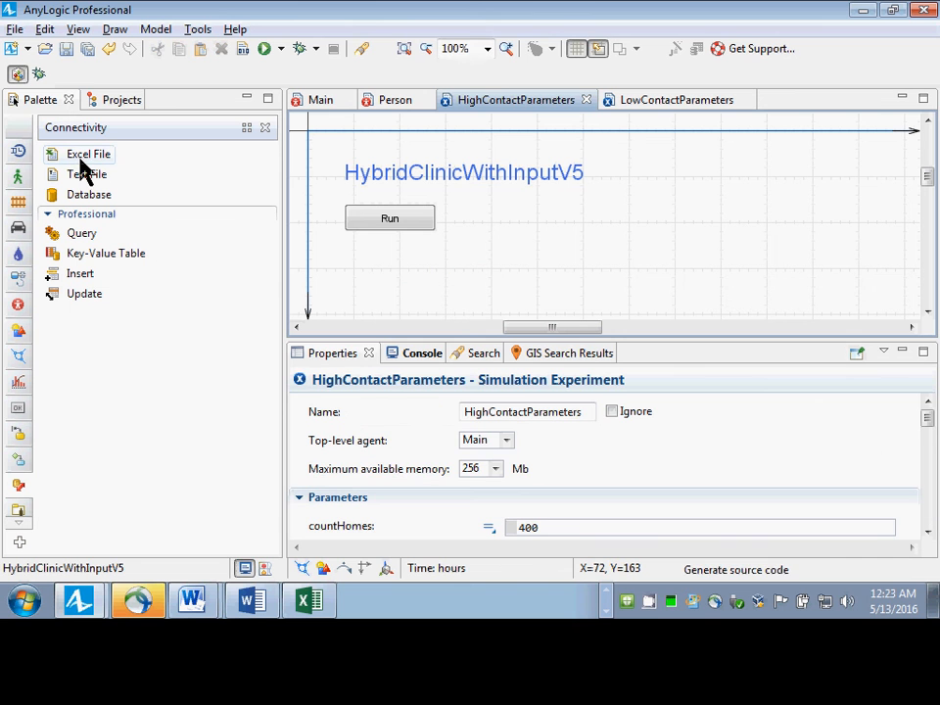
Add an Excel File element just below the Run button and name it parametersExcelFile.
{"action": "left_click_drag", "start_coordinate": [81, 160], "coordinate": [389, 260]}
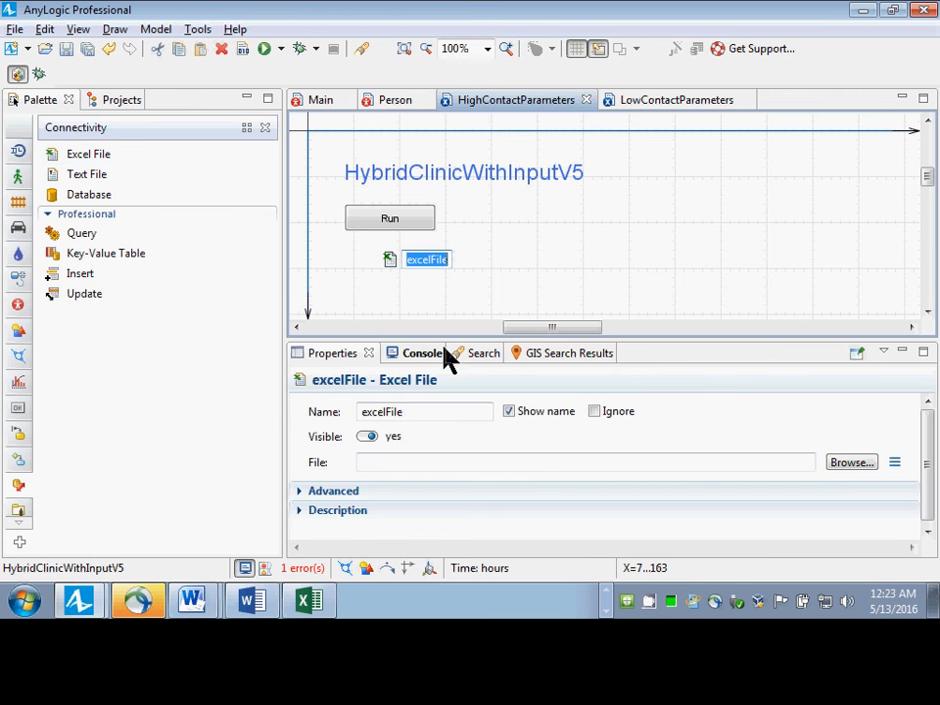
{"action": "double_click", "coordinate": [405, 412]}
{"action": "type", "text": "parameters"}
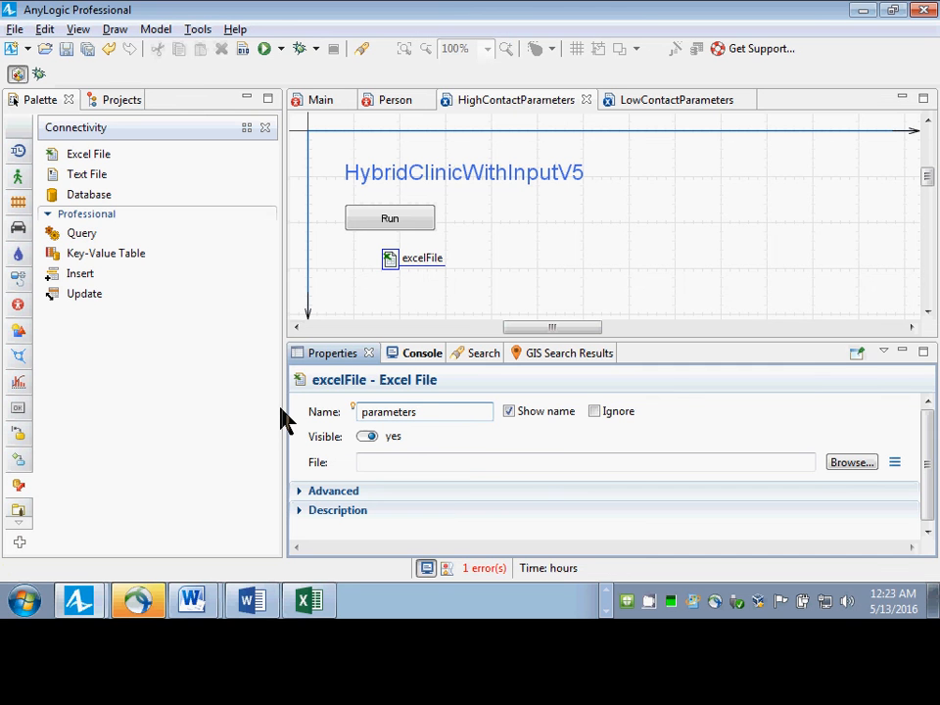
{"action": "type", "text": "ExcelFile"}
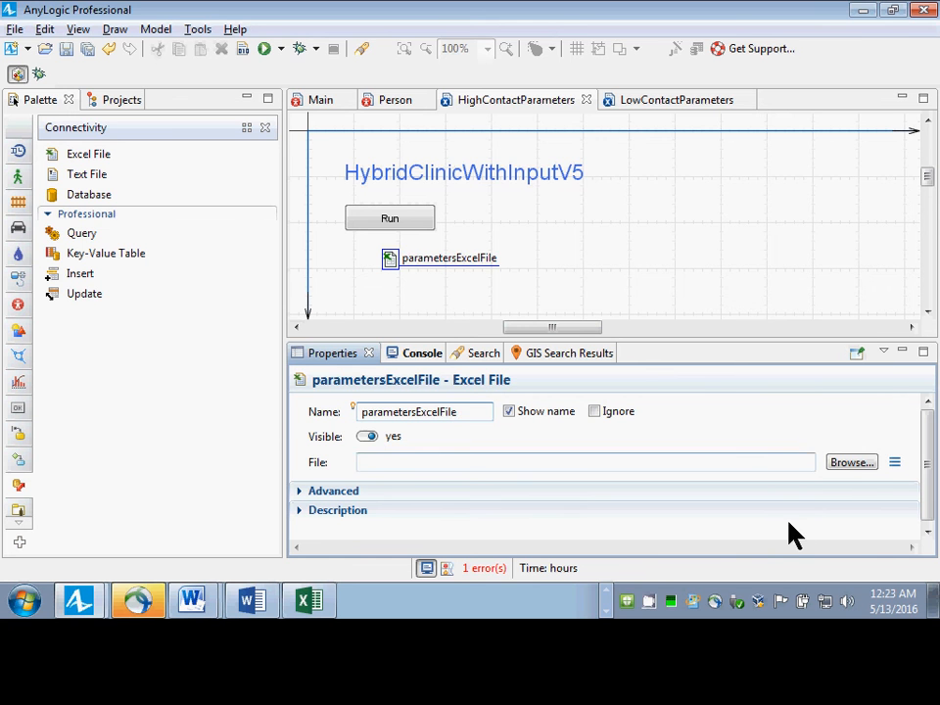
Link parametersExcelFile to parameters.xls in the HybridClinicWithInputV5 folder and disable Load on model startup.
{"action": "left_click", "coordinate": [850, 464]}
{"action": "left_click", "coordinate": [195, 157]}
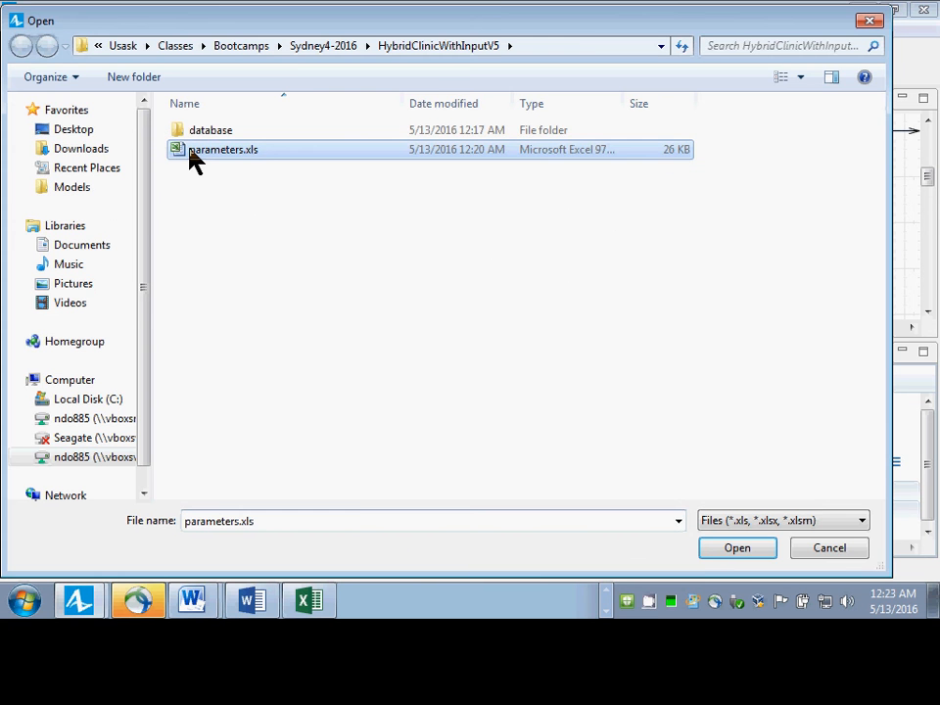
{"action": "double_click", "coordinate": [191, 157]}
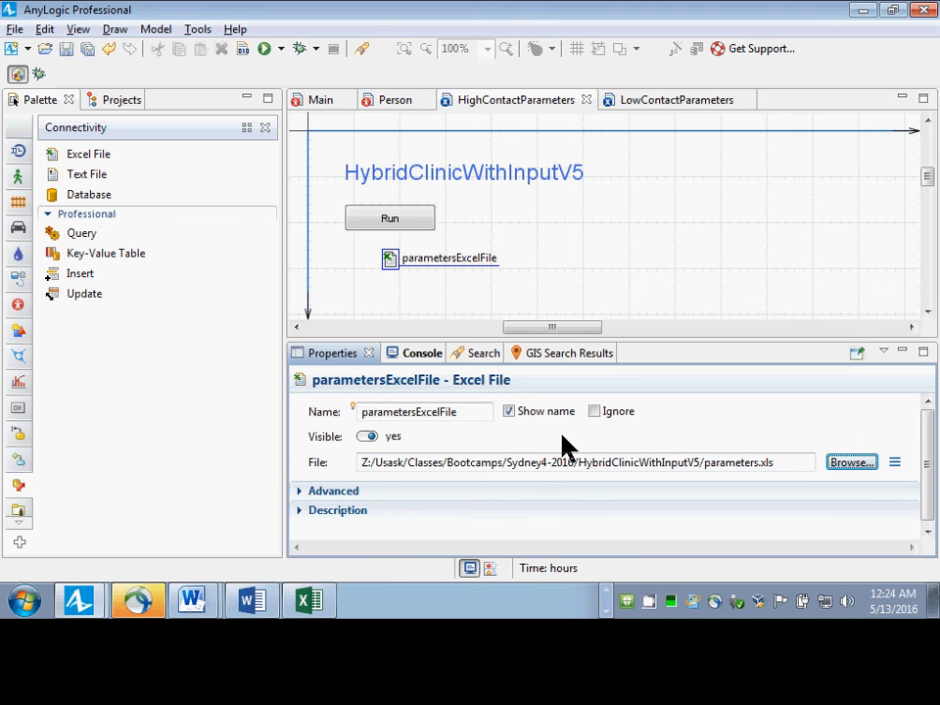
{"action": "left_click", "coordinate": [299, 492]}
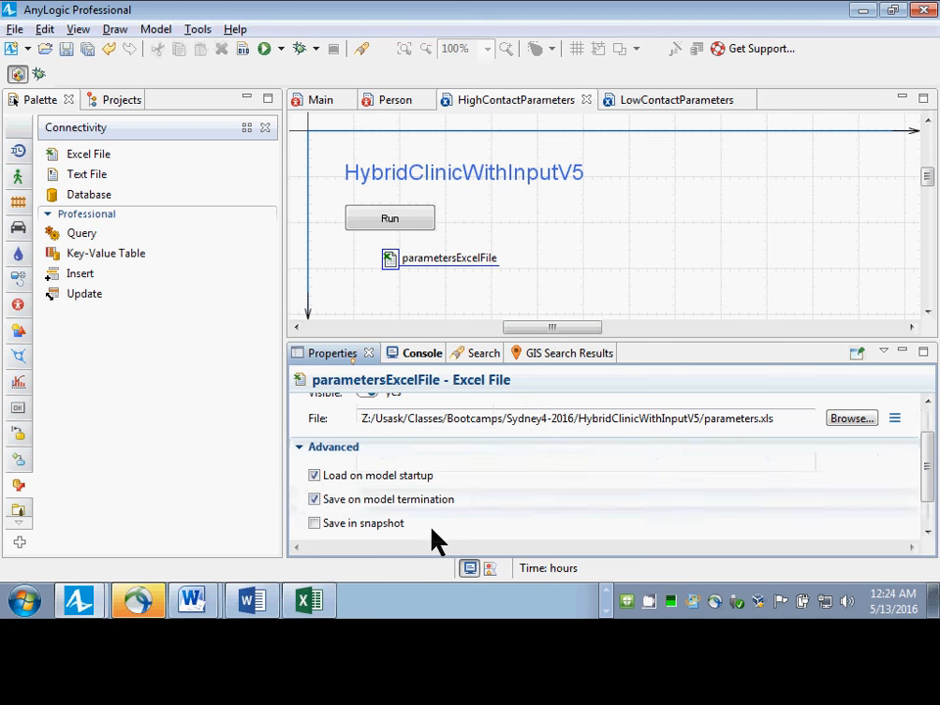
{"action": "left_click", "coordinate": [314, 477]}
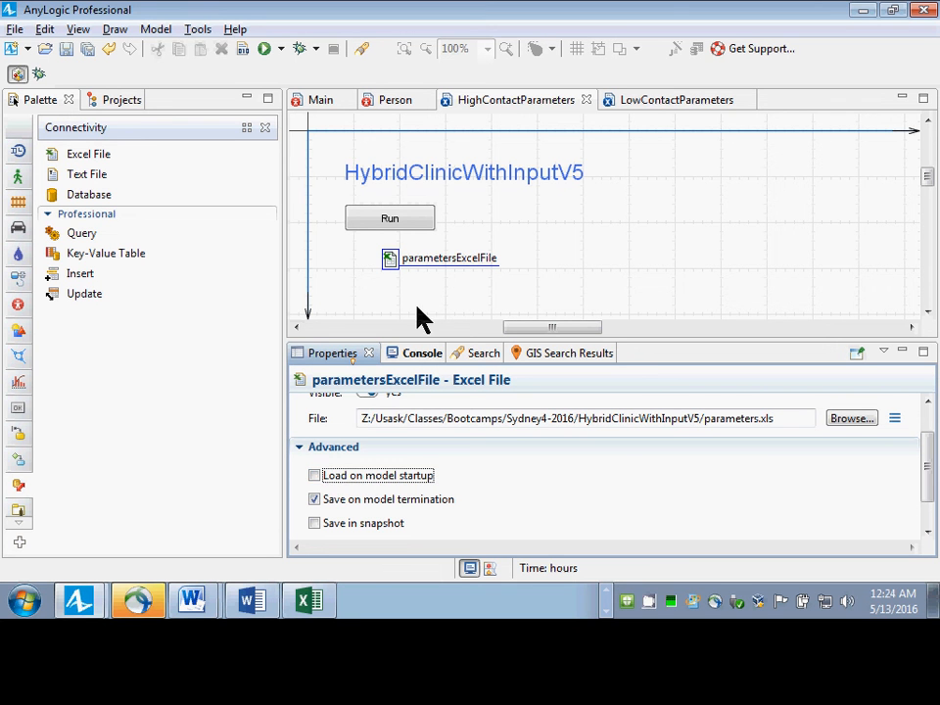
Set the Before each experiment run action of HighContactParameters to parametersExcelFile.readFile(); and save the model.
{"action": "left_click", "coordinate": [116, 102]}
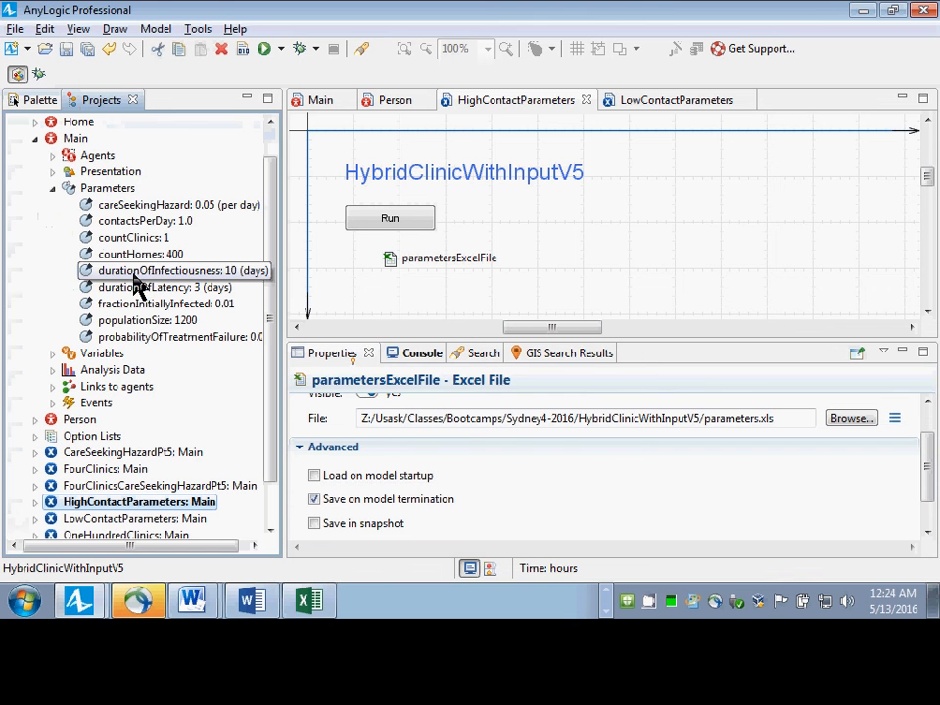
{"action": "left_click", "coordinate": [109, 503]}
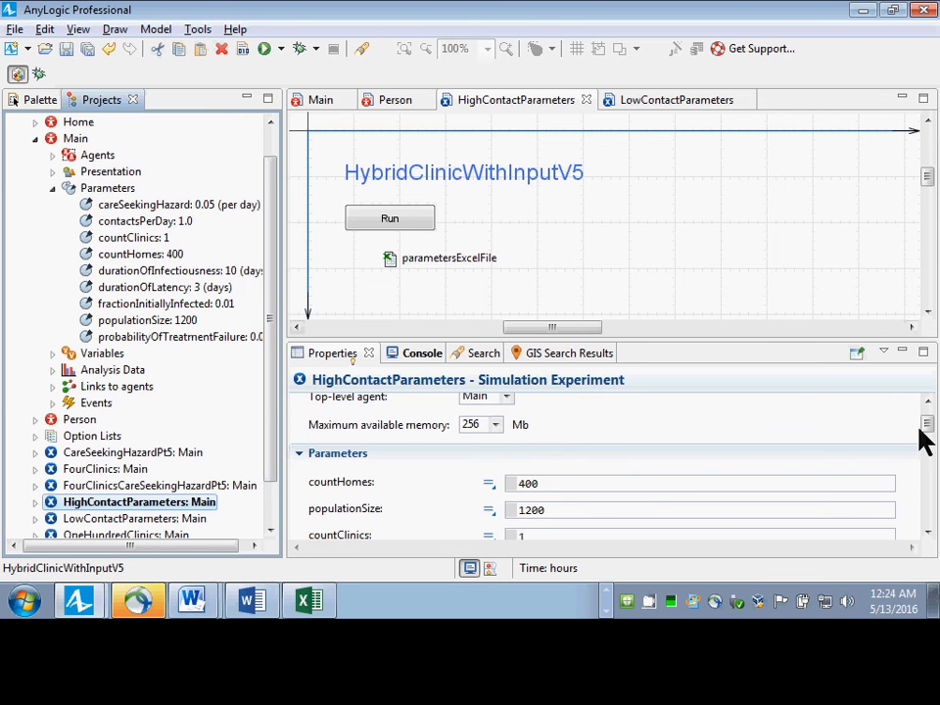
{"action": "left_click_drag", "start_coordinate": [930, 435], "coordinate": [935, 527]}
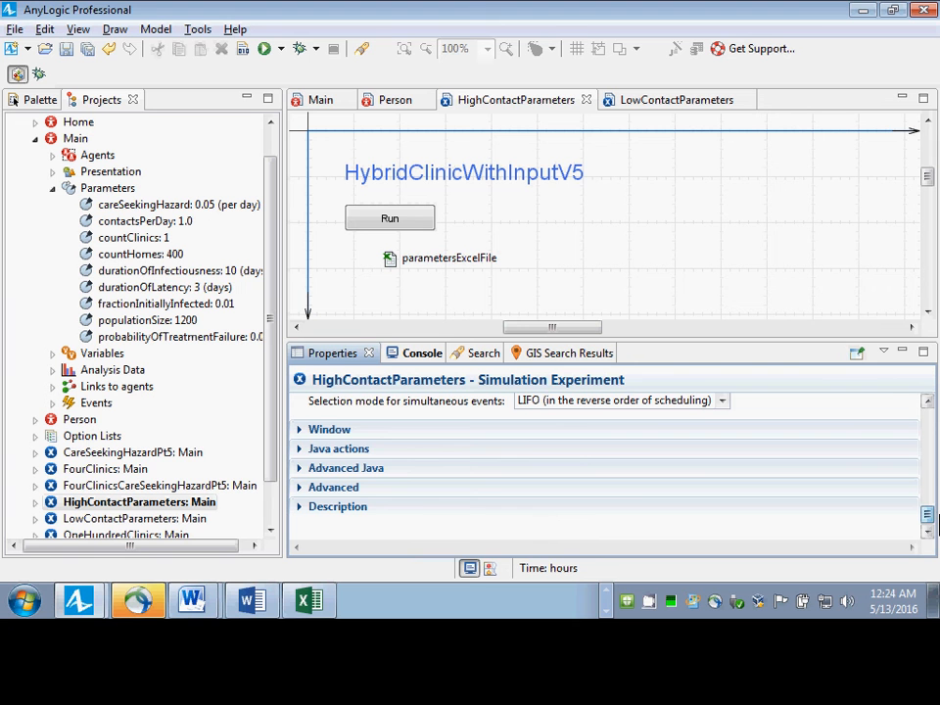
{"action": "left_click", "coordinate": [299, 454]}
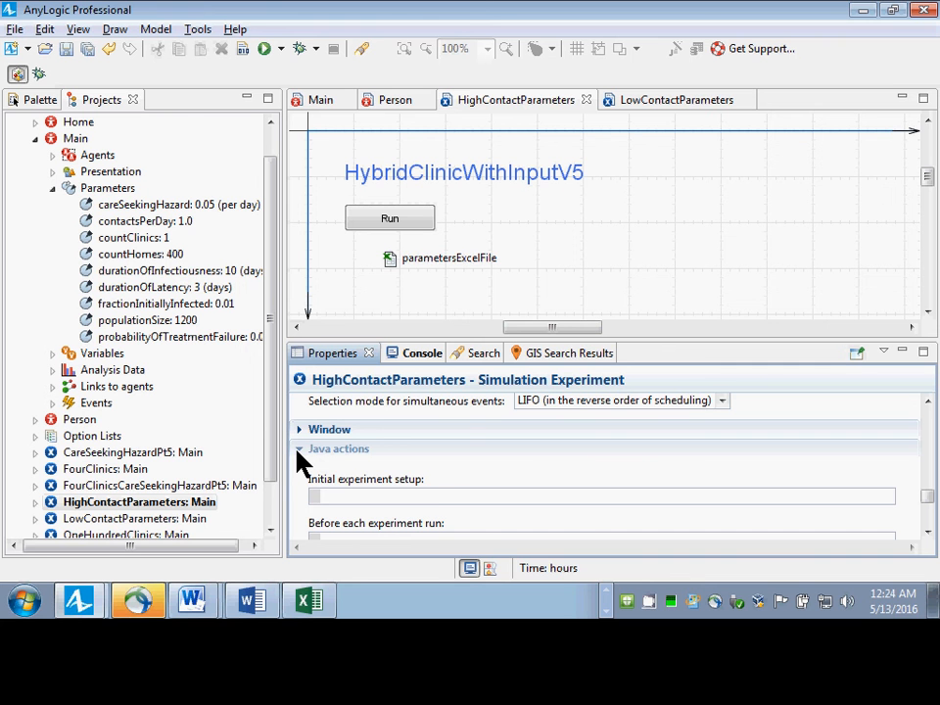
{"action": "left_click", "coordinate": [408, 500]}
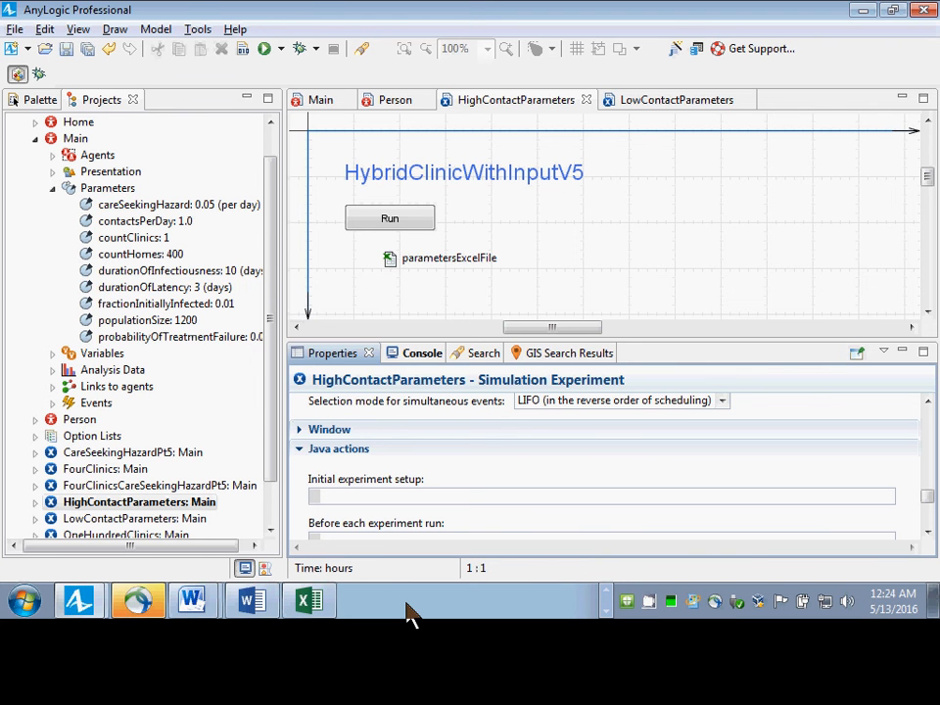
{"action": "type", "text": "parametersE"}
{"action": "type", "text": "xcelFile"}
{"action": "left_click", "coordinate": [927, 531]}
{"action": "left_click", "coordinate": [927, 531]}
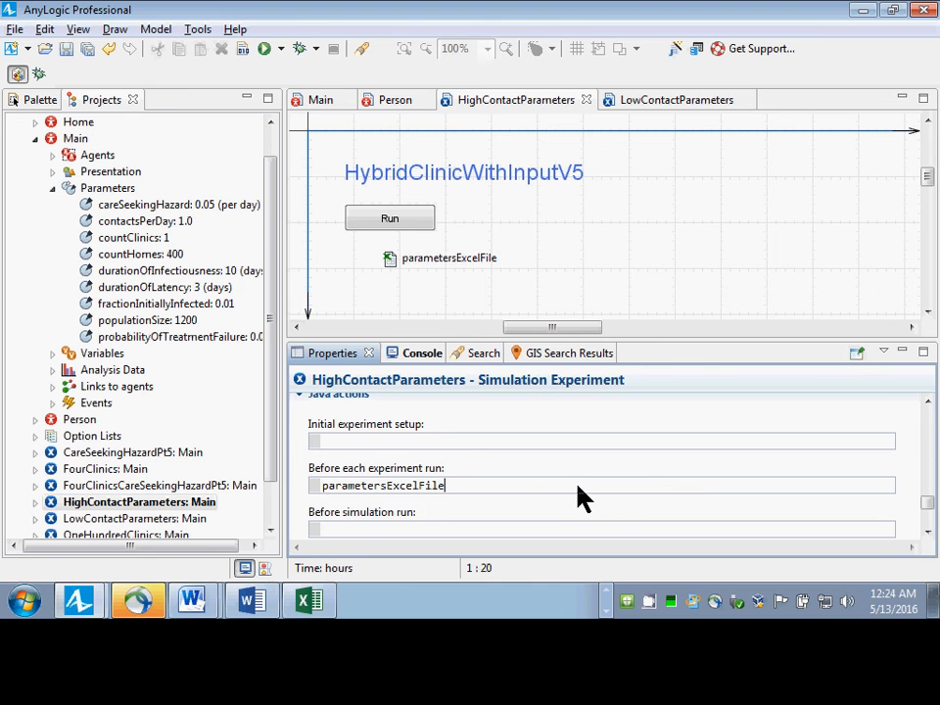
{"action": "type", "text": ".readFile();"}
{"action": "key", "text": "ctrl+s"}
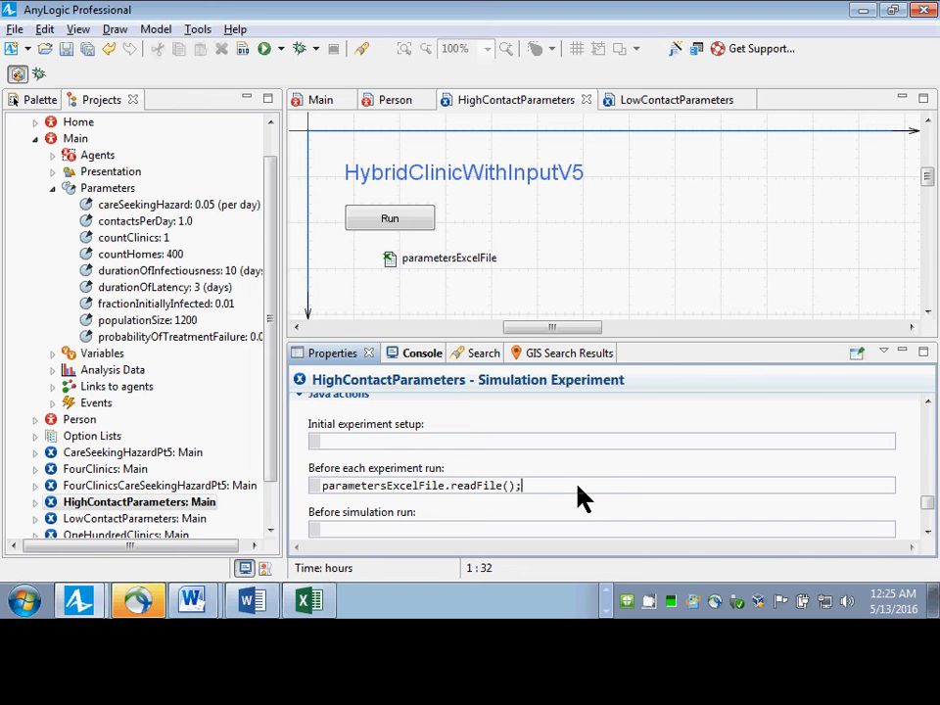
Replace the contactsPerDay value of the HighContactParameters experiment with a reference to parametersExcelFile.
{"action": "left_click", "coordinate": [144, 504]}
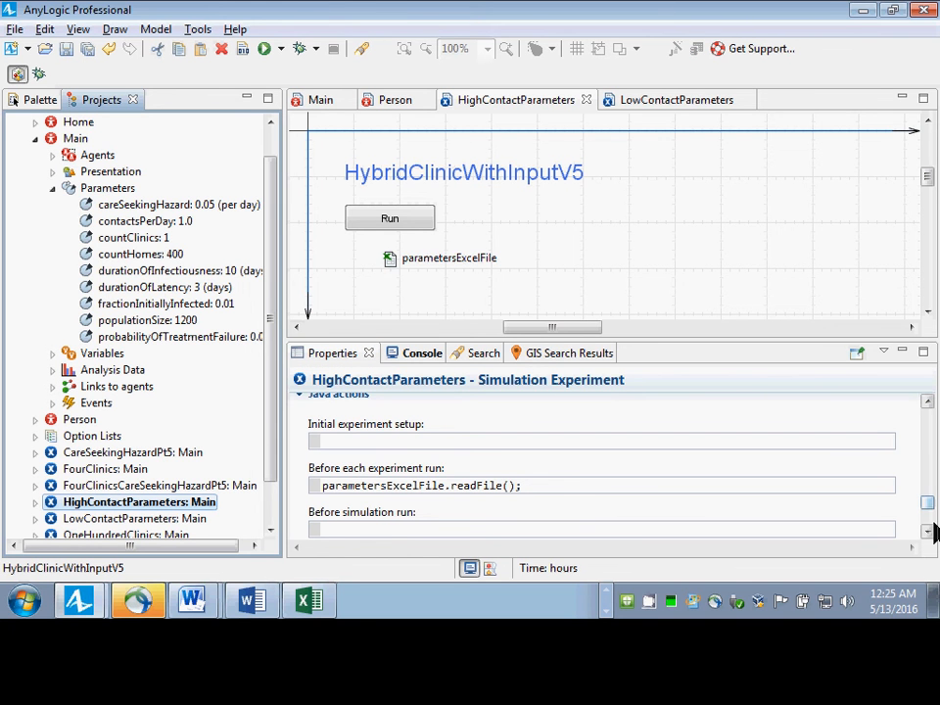
{"action": "left_click", "coordinate": [928, 449]}
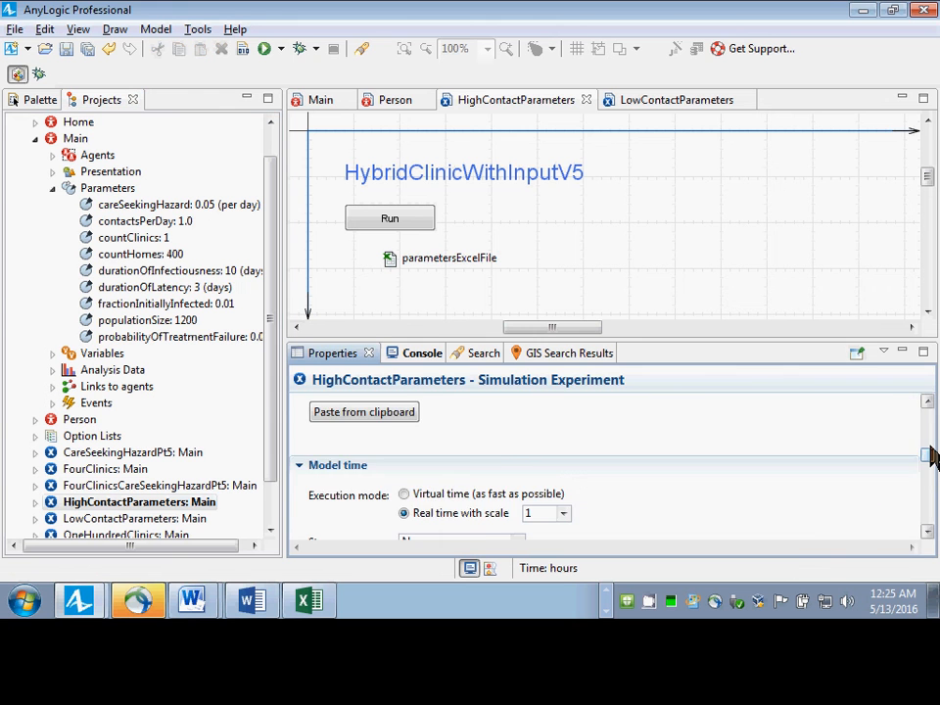
{"action": "left_click_drag", "start_coordinate": [928, 454], "coordinate": [923, 428]}
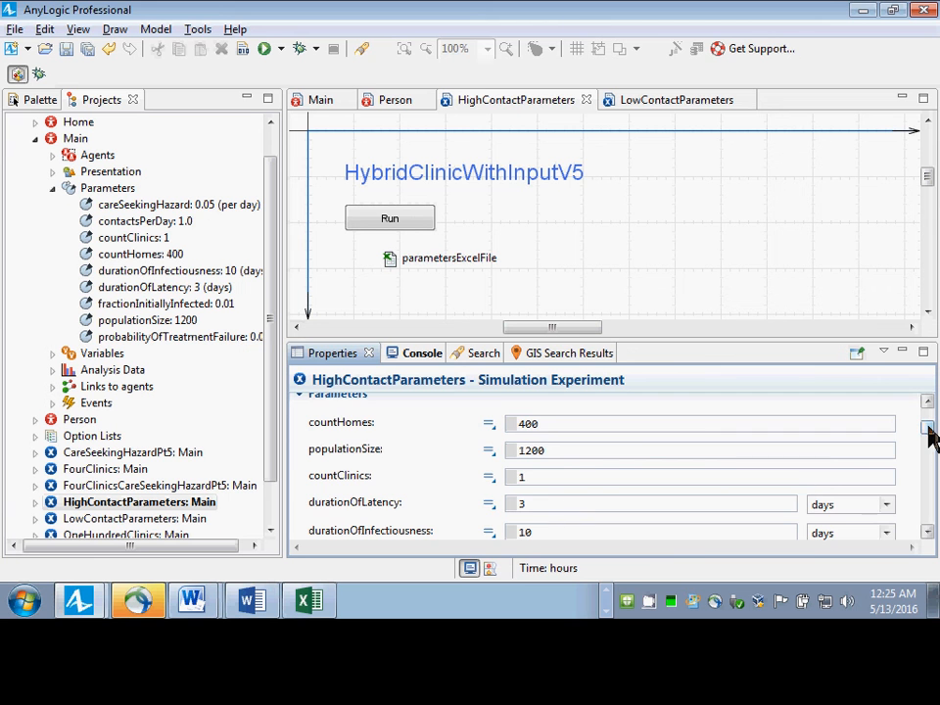
{"action": "left_click_drag", "start_coordinate": [929, 433], "coordinate": [929, 448]}
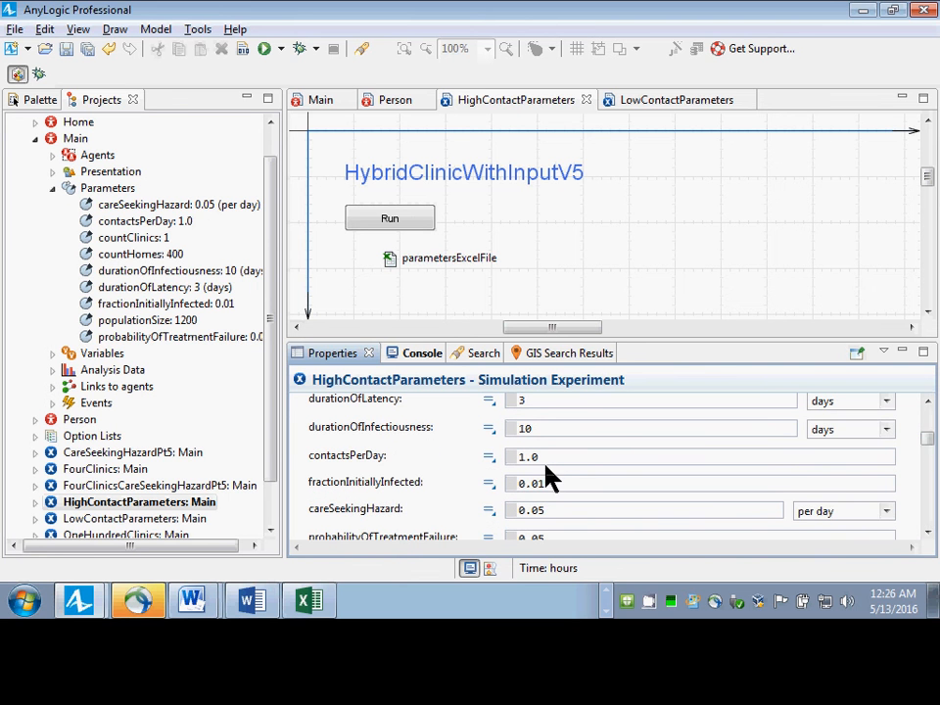
{"action": "left_click_drag", "start_coordinate": [543, 462], "coordinate": [396, 452]}
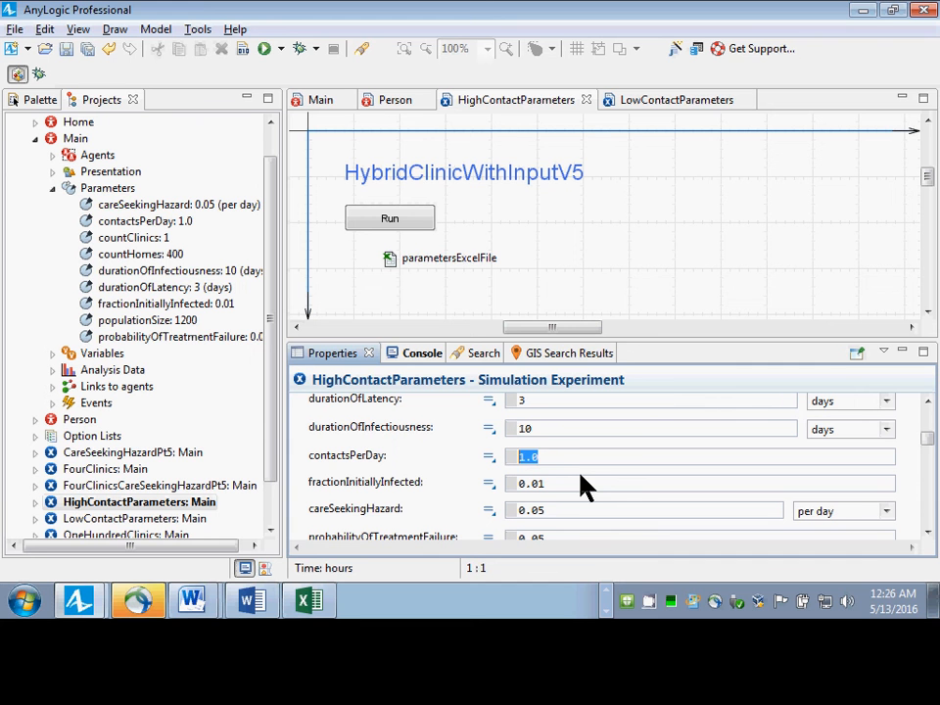
{"action": "type", "text": "excelParam"}
{"action": "key", "text": "shift+Home"}
{"action": "type", "text": "parametersExcelFile."}
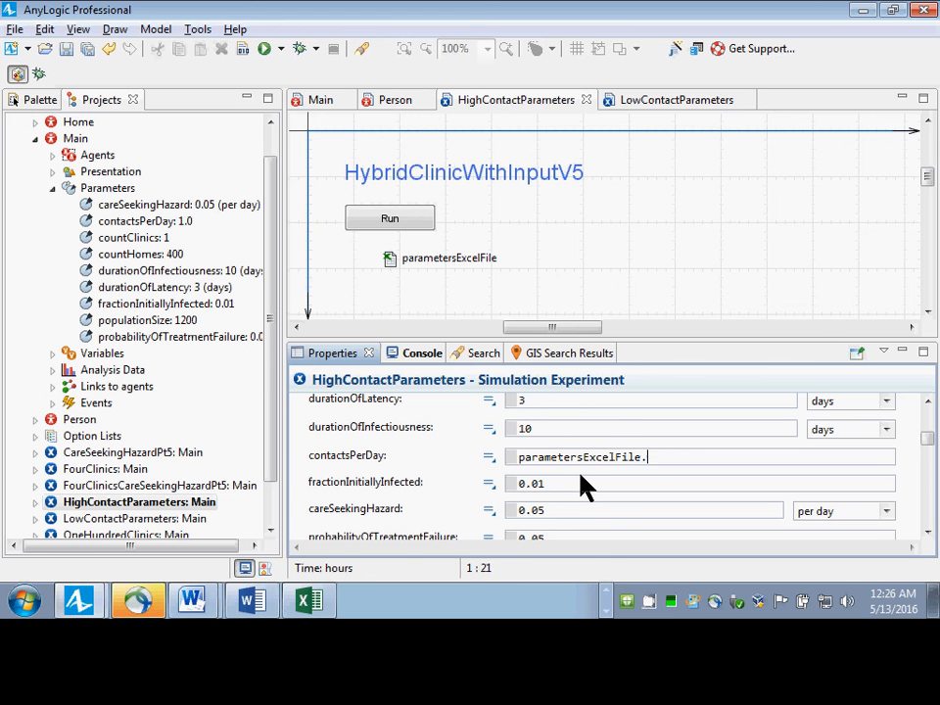
{"action": "type", "text": "getCell"}
Extend the contactsPerDay expression with a getCellNumericValue() call, leaving its arguments empty.
{"action": "key", "text": "ctrl+space"}
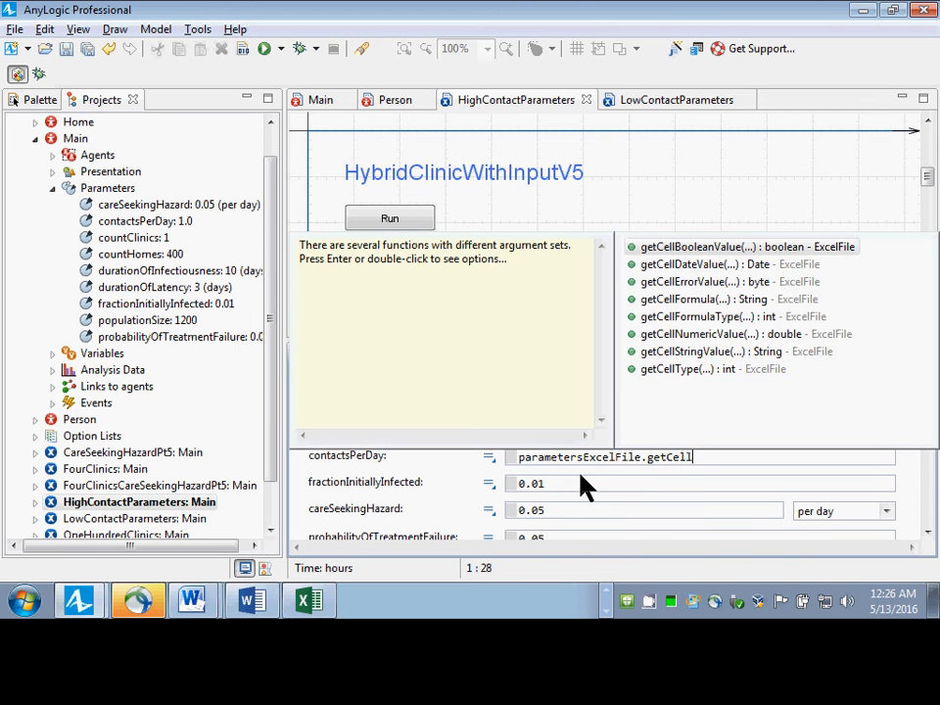
{"action": "key", "text": "Down"}
{"action": "key", "text": "Down"}
{"action": "key", "text": "Down"}
{"action": "key", "text": "Down"}
{"action": "key", "text": "Down"}
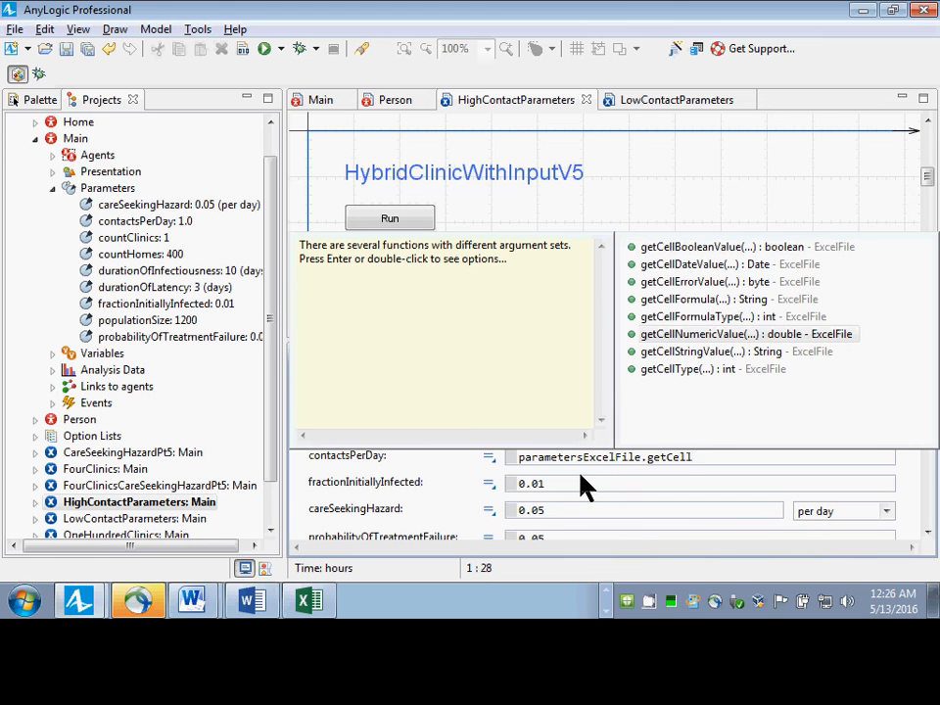
{"action": "key", "text": "Return"}
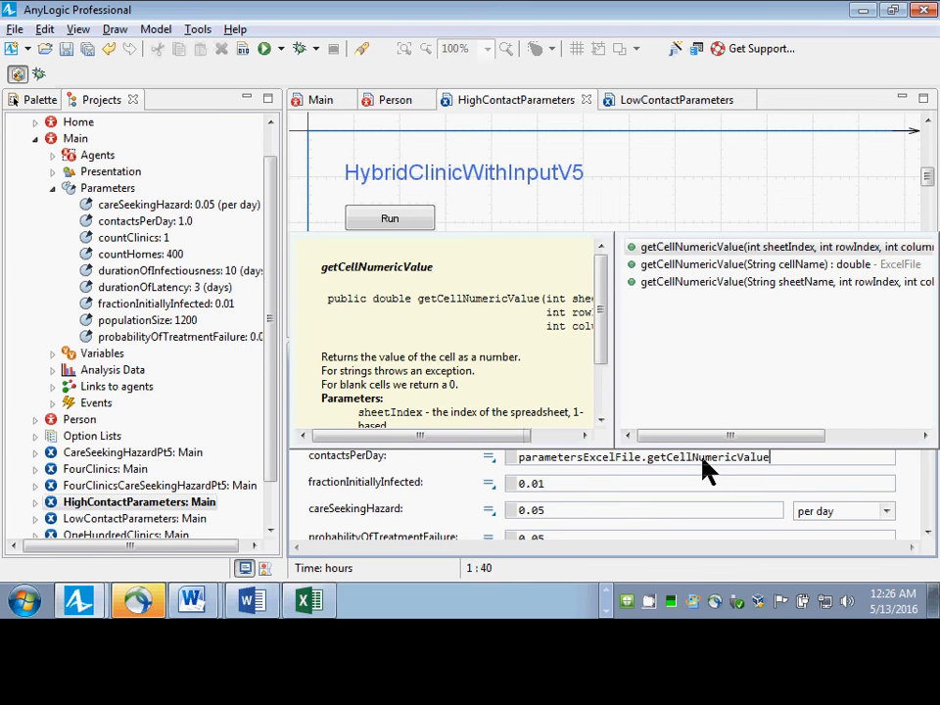
{"action": "left_click", "coordinate": [813, 458]}
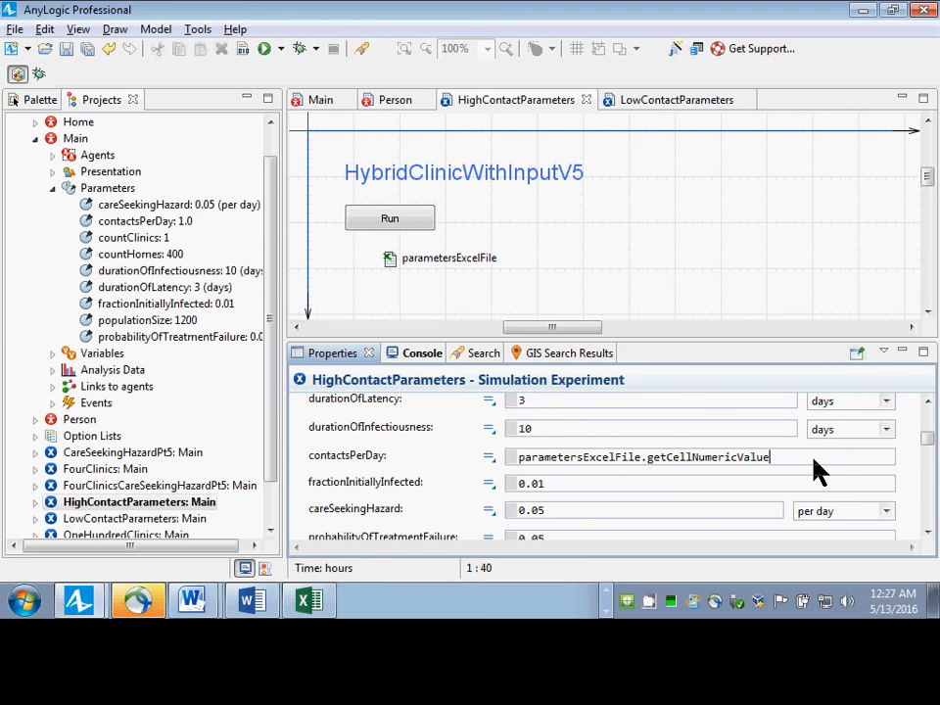
{"action": "type", "text": "()"}
Review the experiment's Before each experiment run code alongside the contactsPerDay expression.
{"action": "key", "text": "alt+Tab"}
{"action": "key", "text": "alt+Tab"}
{"action": "left_click_drag", "start_coordinate": [930, 444], "coordinate": [930, 507]}
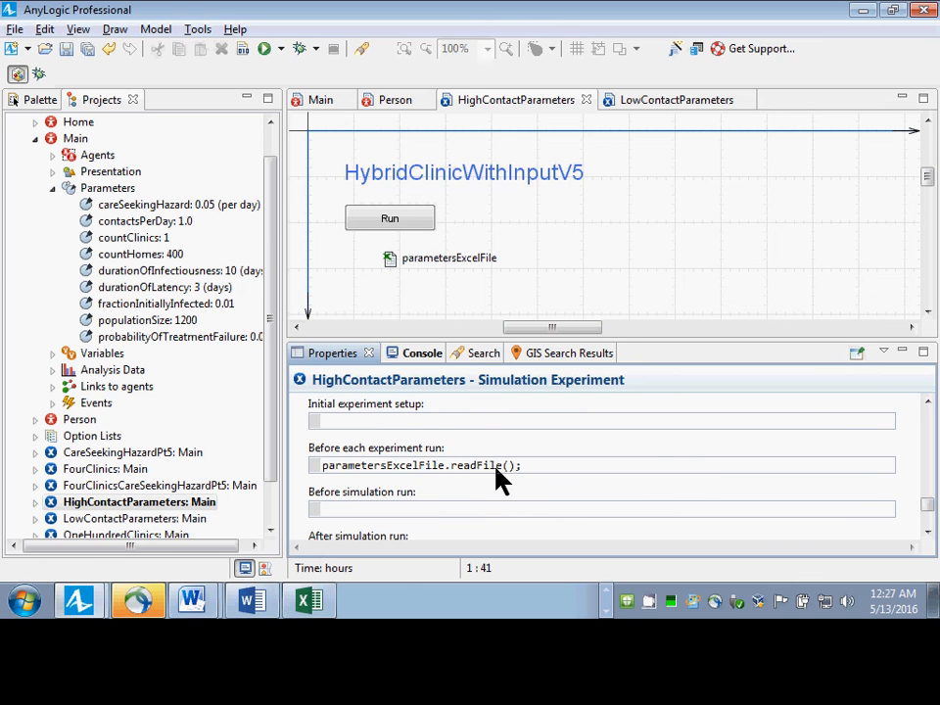
{"action": "left_click_drag", "start_coordinate": [928, 511], "coordinate": [932, 440]}
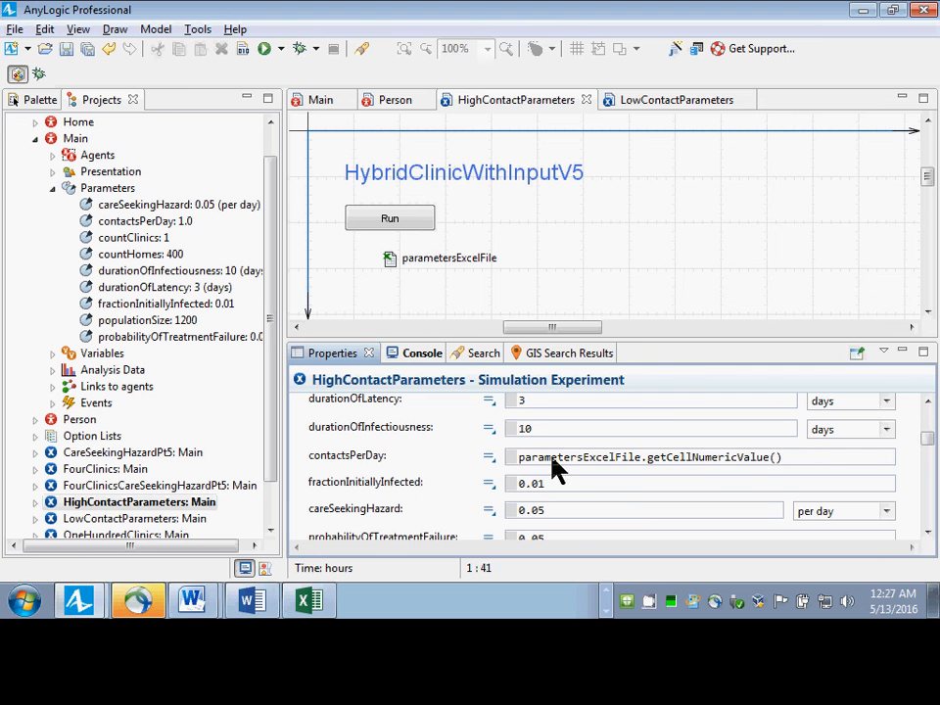
{"action": "left_click_drag", "start_coordinate": [524, 466], "coordinate": [651, 473]}
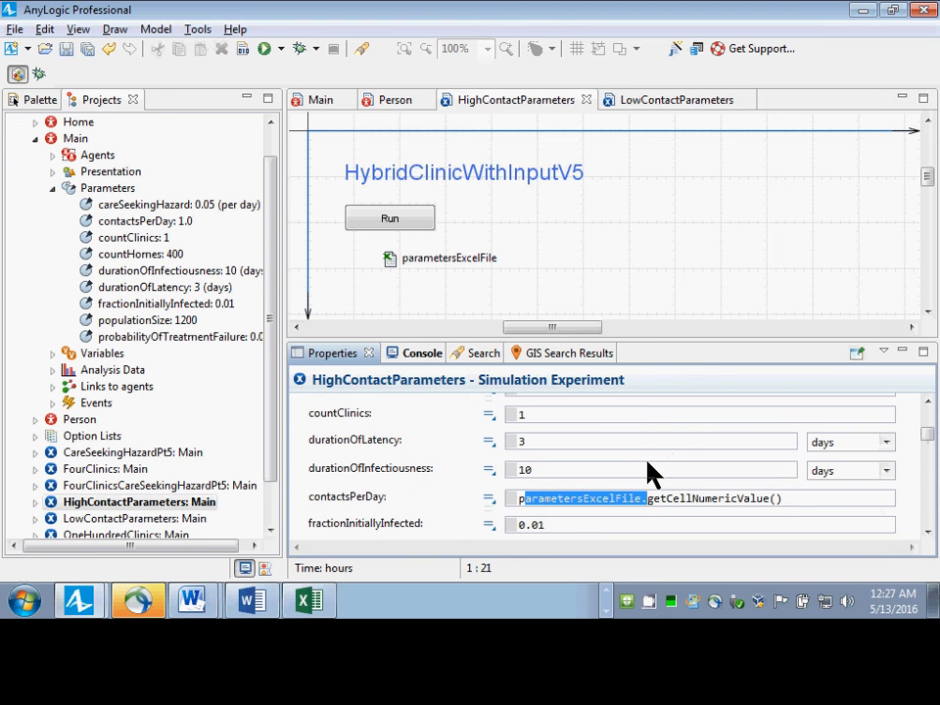
{"action": "key", "text": "Right"}
{"action": "key", "text": "ctrl+shift+Right"}
{"action": "key", "text": "shift+Right"}
{"action": "key", "text": "Right"}
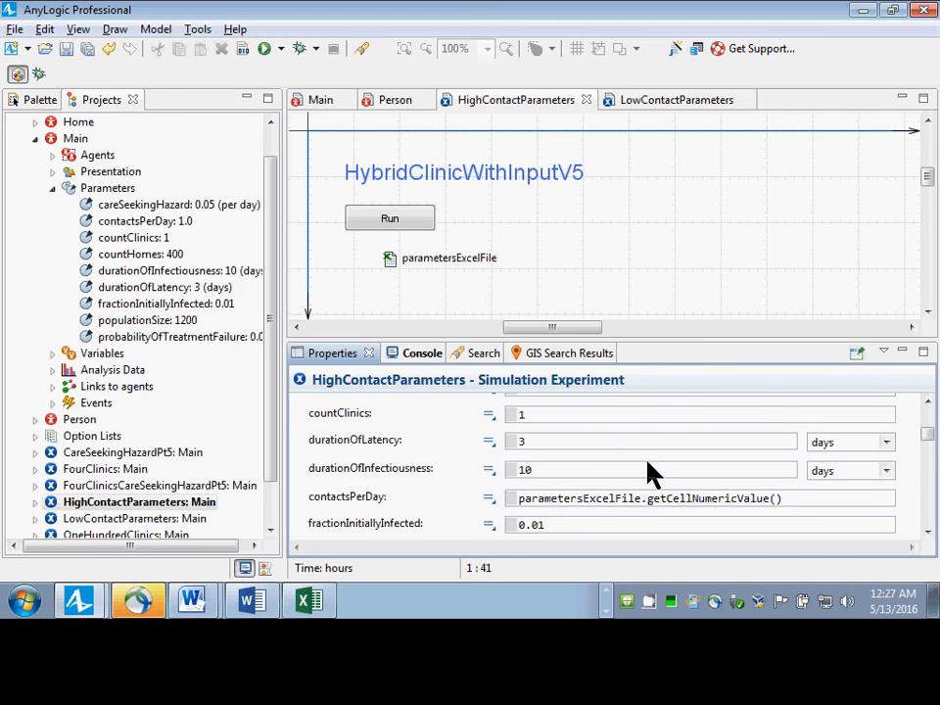
Place the cursor inside the empty parentheses of the contactsPerDay expression, switch to Excel and open the recent workbook parameters.xls.
{"action": "key", "text": "Right"}
{"action": "key", "text": "Left"}
{"action": "key", "text": "alt+Tab"}
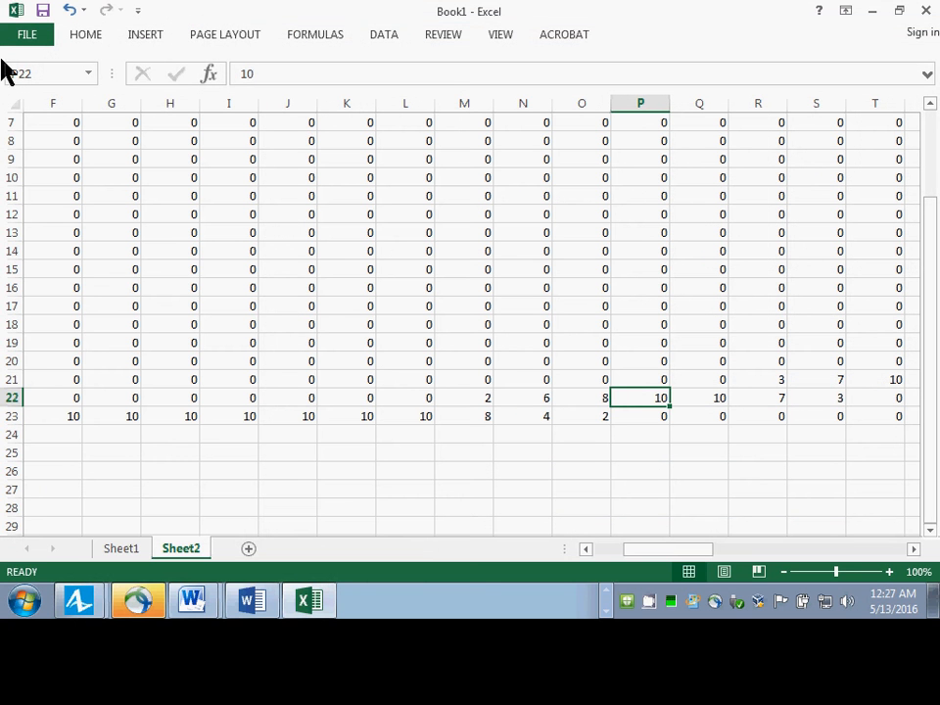
{"action": "left_click", "coordinate": [30, 39]}
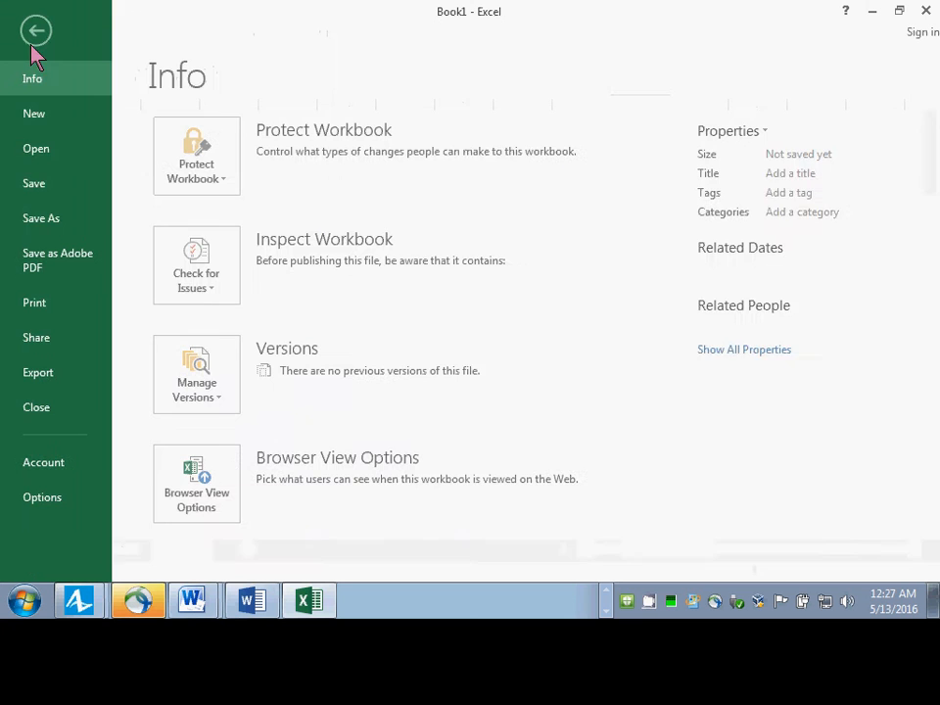
{"action": "left_click", "coordinate": [60, 160]}
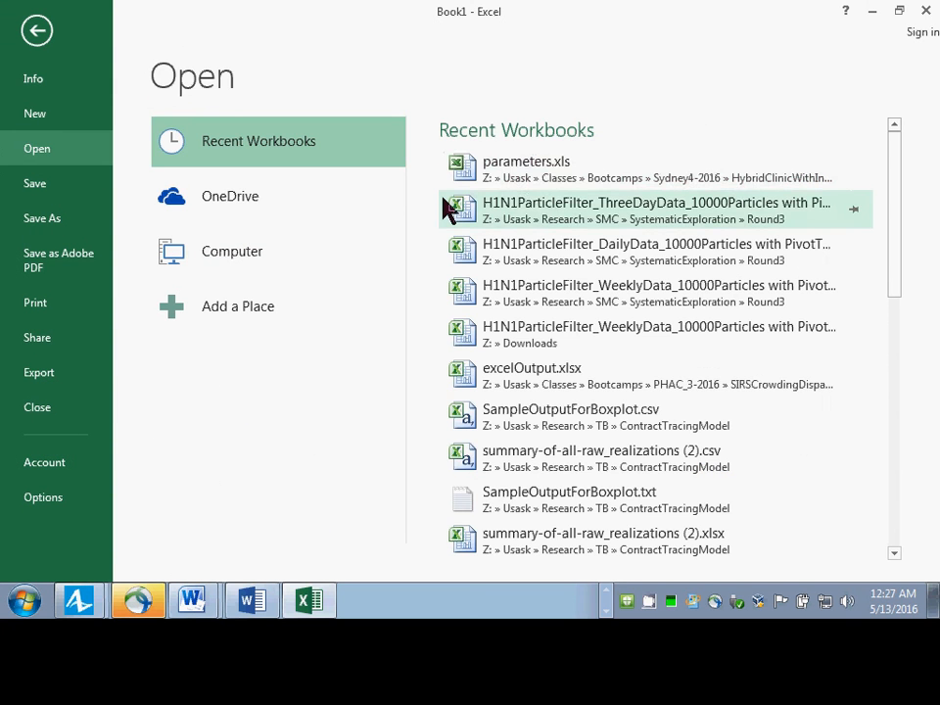
{"action": "left_click", "coordinate": [529, 186]}
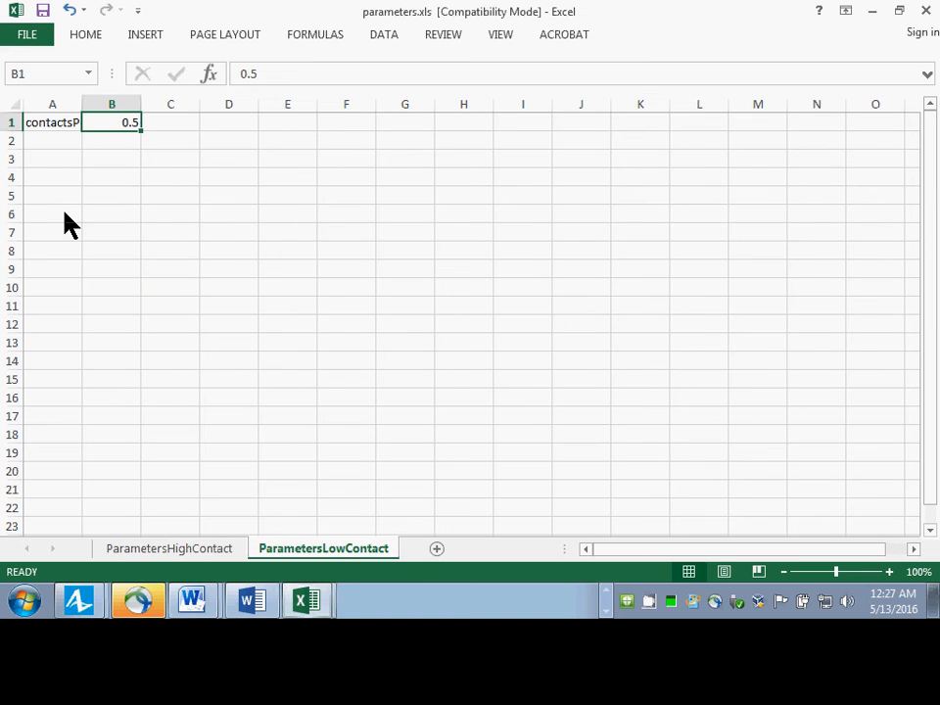
Copy the sheet name ParametersHighContact, close parameters.xls without saving, and return to AnyLogic.
{"action": "left_click", "coordinate": [158, 556]}
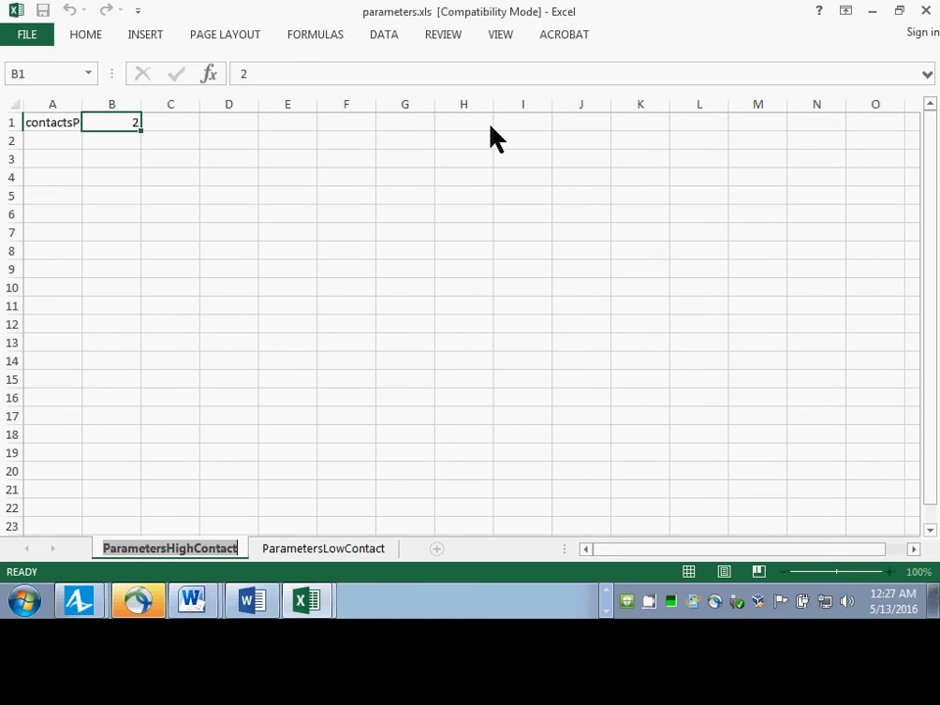
{"action": "key", "text": "alt"}
{"action": "key", "text": "o"}
{"action": "key", "text": "h"}
{"action": "key", "text": "r"}
{"action": "key", "text": "ctrl+c"}
{"action": "left_click", "coordinate": [615, 310]}
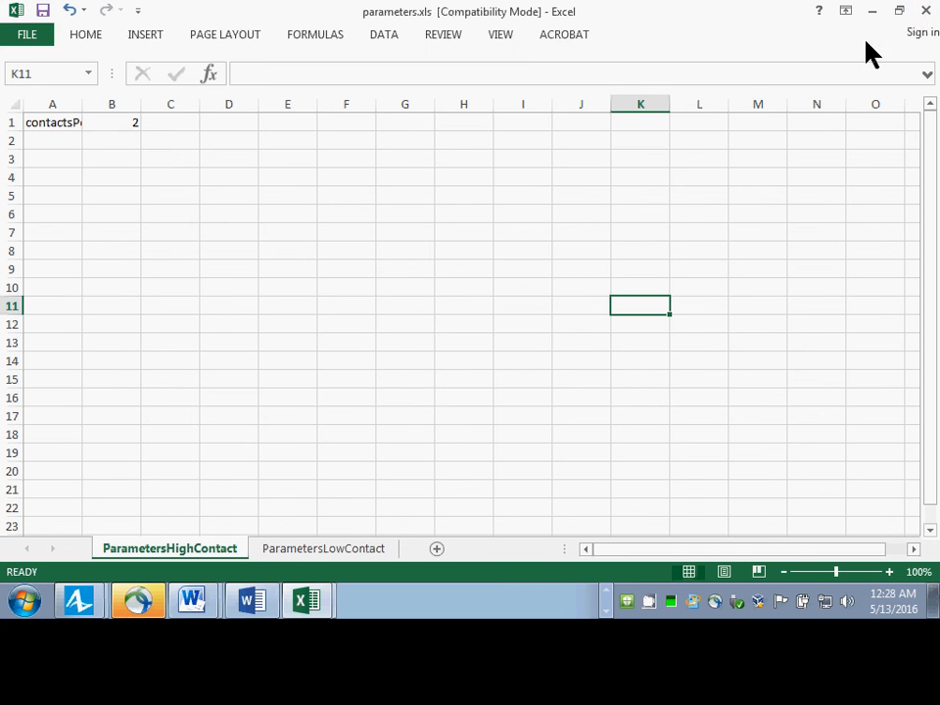
{"action": "left_click", "coordinate": [923, 10]}
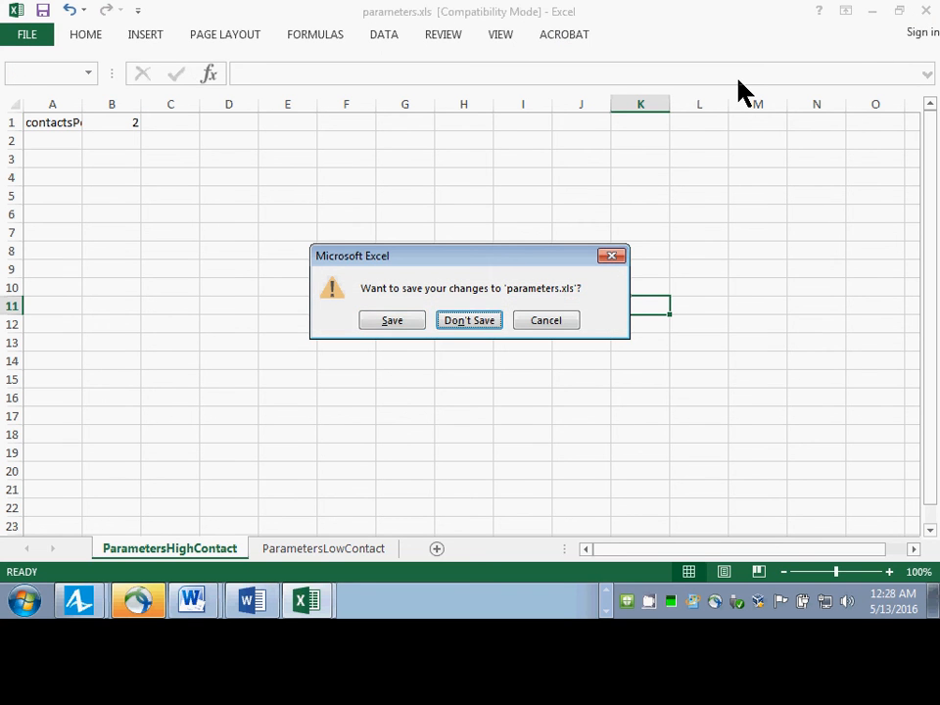
{"action": "key", "text": "Return"}
{"action": "key", "text": "alt+Tab"}
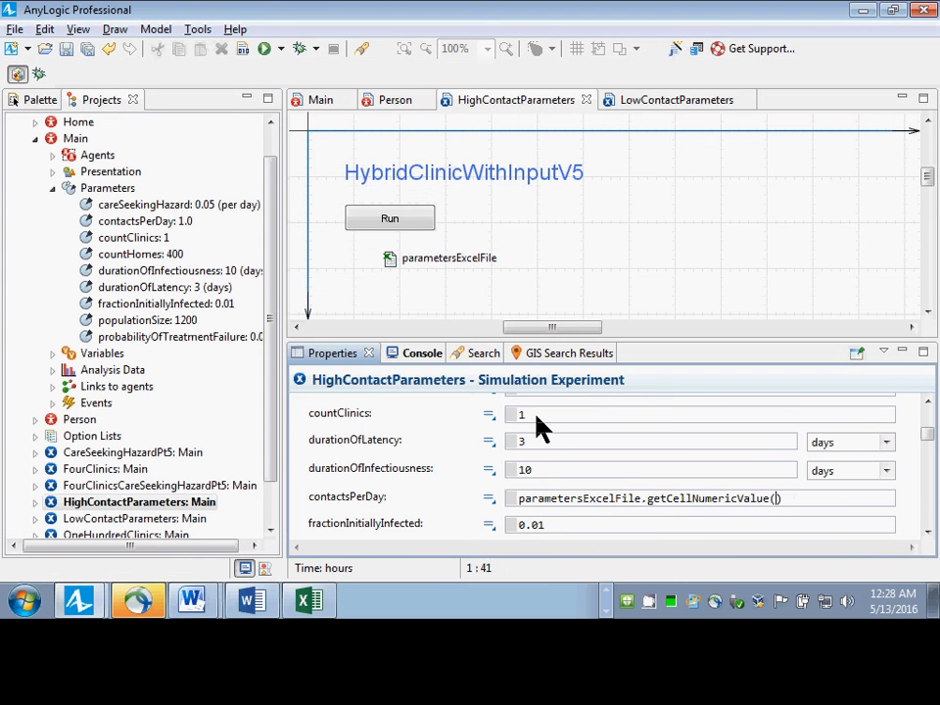
Insert "ParametersHighContact" in quotes as the first argument of getCellNumericValue, followed by a comma.
{"action": "type", "text": "\""}
{"action": "key", "text": "ctrl+v"}
{"action": "type", "text": "\","}
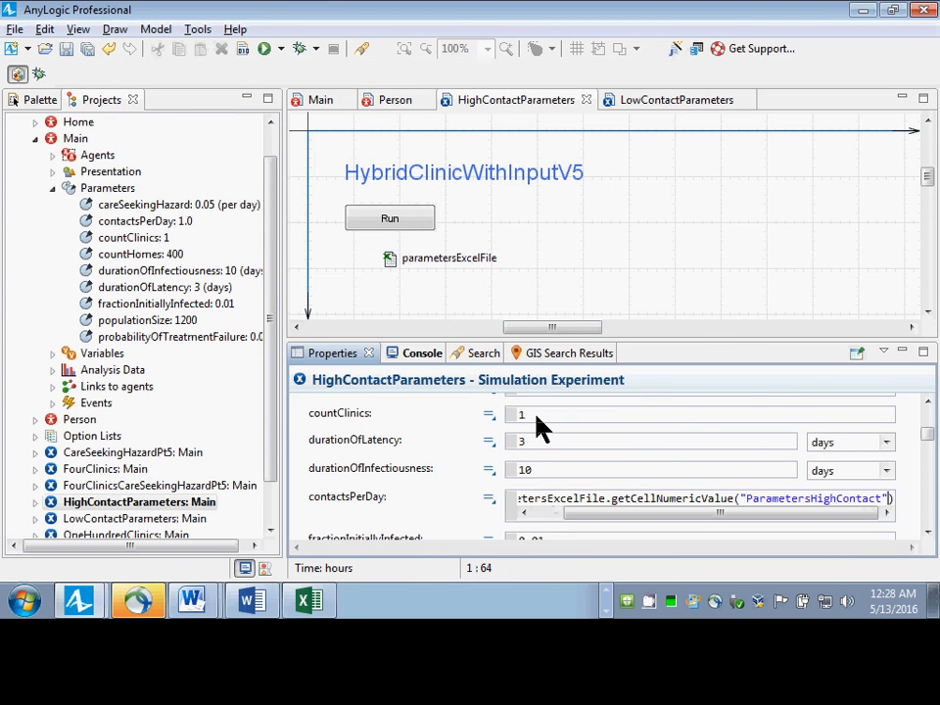
Look up the getCellNumericValue variant that takes a sheet name, row index and column index.
{"action": "key", "text": "ctrl+Left"}
{"action": "key", "text": "ctrl+Left"}
{"action": "key", "text": "ctrl+Left"}
{"action": "key", "text": "ctrl+Left"}
{"action": "key", "text": "ctrl+Left"}
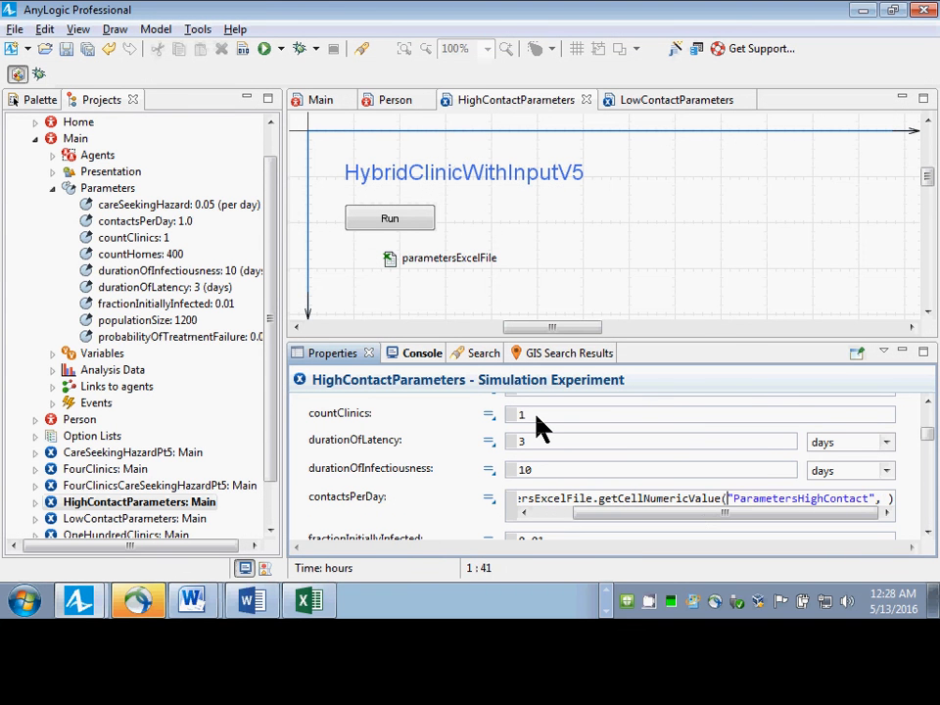
{"action": "key", "text": "ctrl+space"}
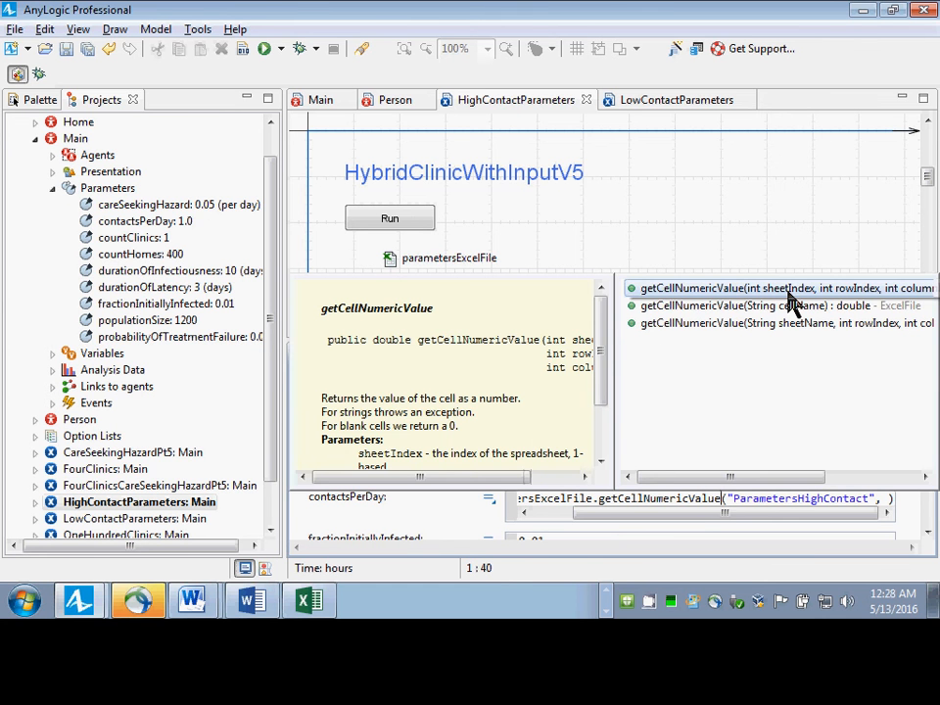
{"action": "left_click", "coordinate": [790, 323]}
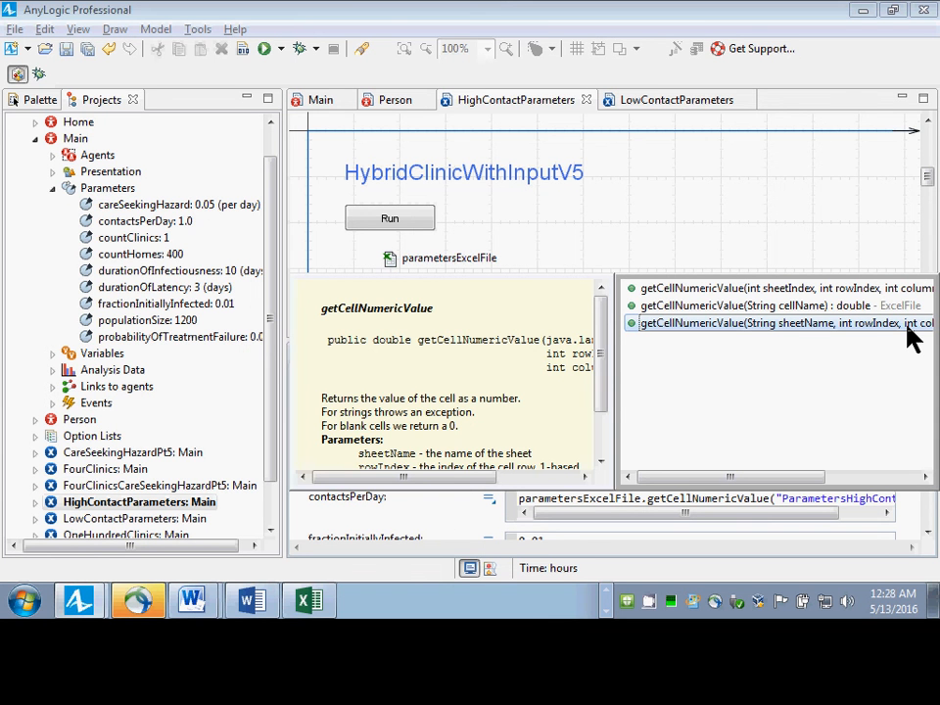
{"action": "key", "text": "Escape"}
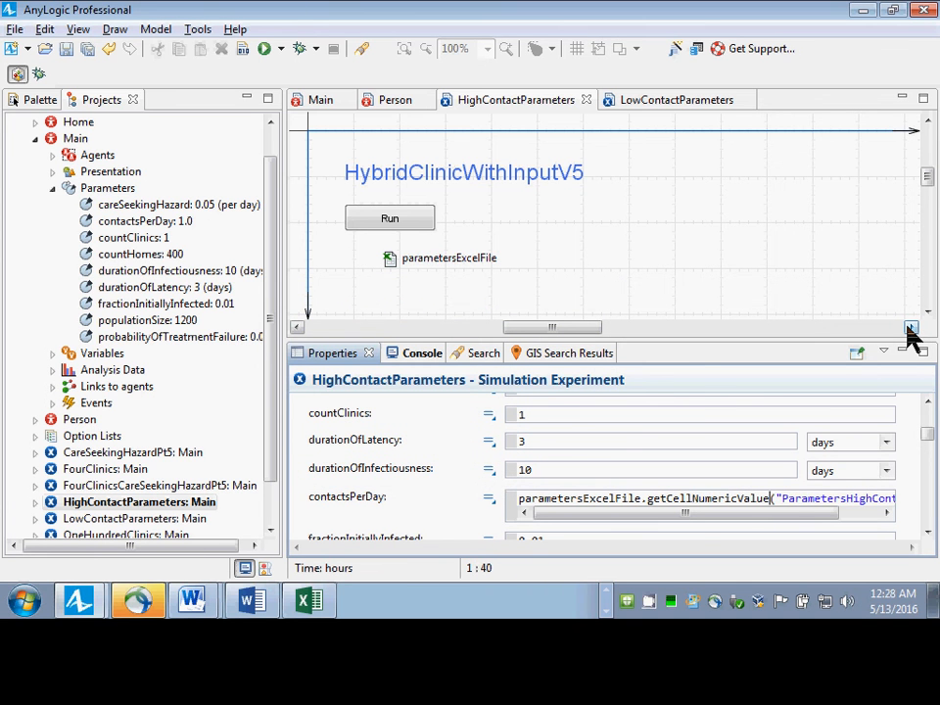
Add row index 1 and column index 2 as the remaining getCellNumericValue arguments and save the model.
{"action": "key", "text": "Right"}
{"action": "key", "text": "End"}
{"action": "key", "text": "Left"}
{"action": "key", "text": "Left"}
{"action": "key", "text": "Right"}
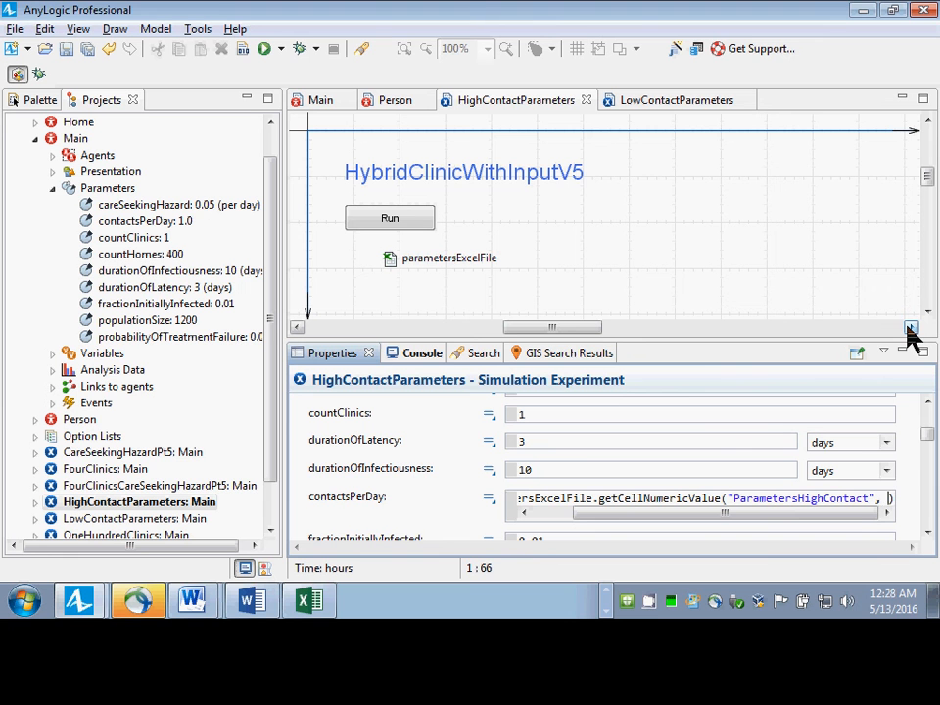
{"action": "key", "text": "Right"}
{"action": "type", "text": ")"}
{"action": "type", "text": ", 2"}
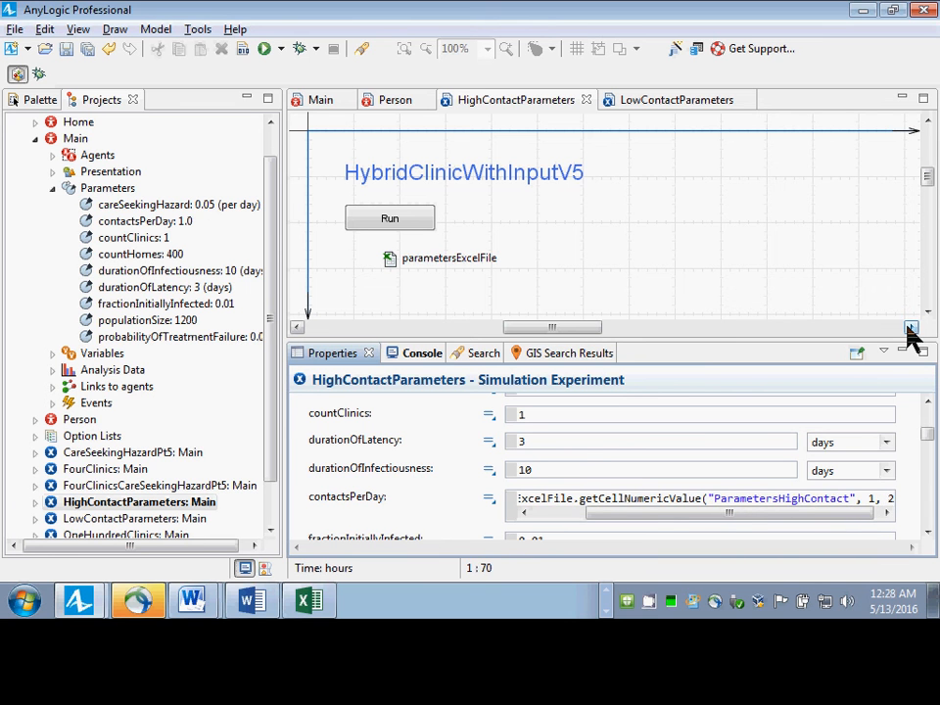
{"action": "key", "text": "ctrl+s"}
Review the arguments of the contactsPerDay expression, the parametersExcelFile startup settings and the parameter list of HighContactParameters.
{"action": "key", "text": "alt+Tab"}
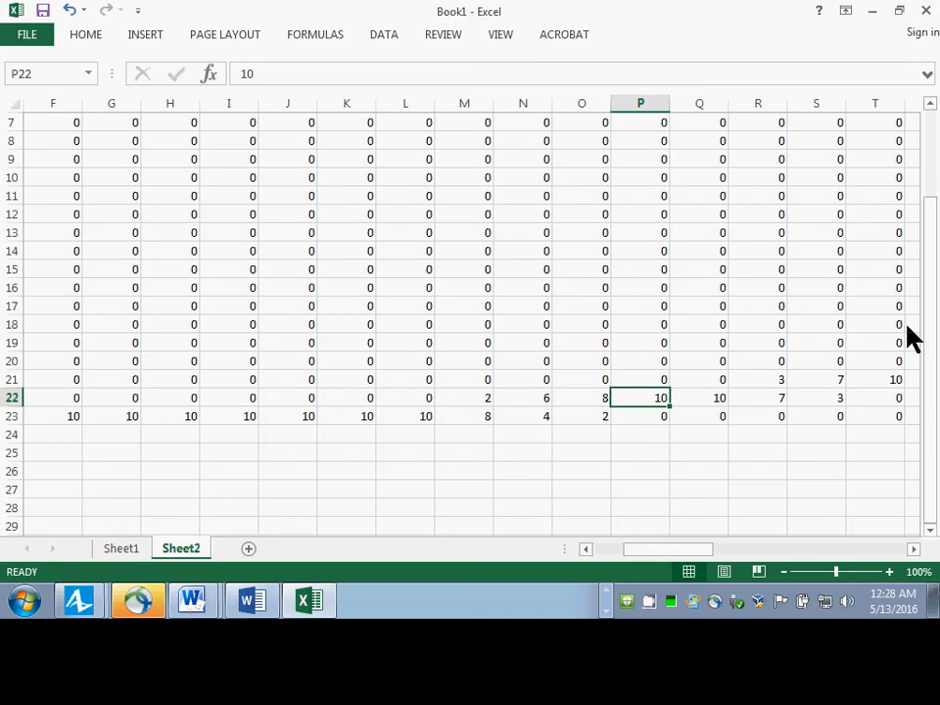
{"action": "key", "text": "alt+Tab"}
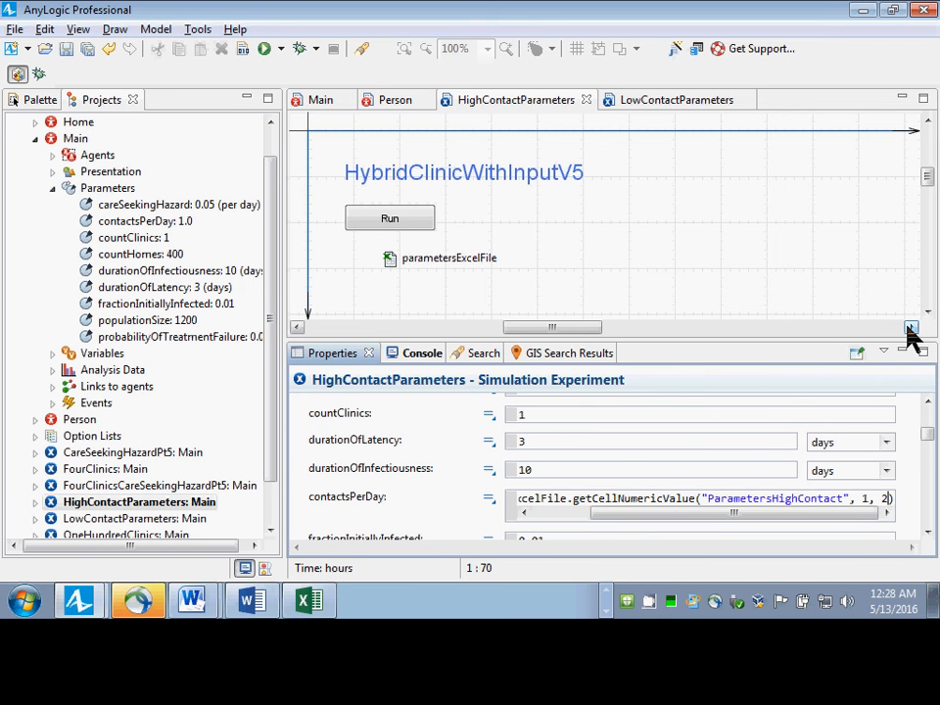
{"action": "key", "text": "Left"}
{"action": "key", "text": "Left"}
{"action": "key", "text": "Left"}
{"action": "key", "text": "Left"}
{"action": "key", "text": "Left"}
{"action": "key", "text": "Left"}
{"action": "key", "text": "Right"}
{"action": "key", "text": "Right"}
{"action": "key", "text": "Right"}
{"action": "key", "text": "Right"}
{"action": "key", "text": "Right"}
{"action": "key", "text": "Right"}
{"action": "key", "text": "Right"}
{"action": "key", "text": "Left"}
{"action": "key", "text": "Left"}
{"action": "key", "text": "ctrl+a"}
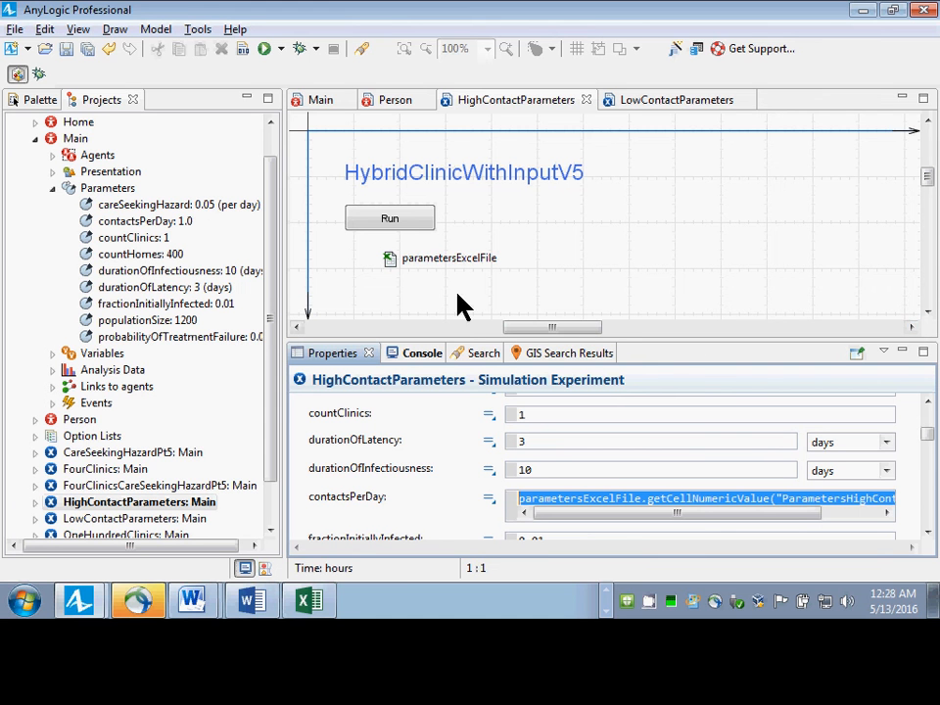
{"action": "left_click", "coordinate": [391, 261]}
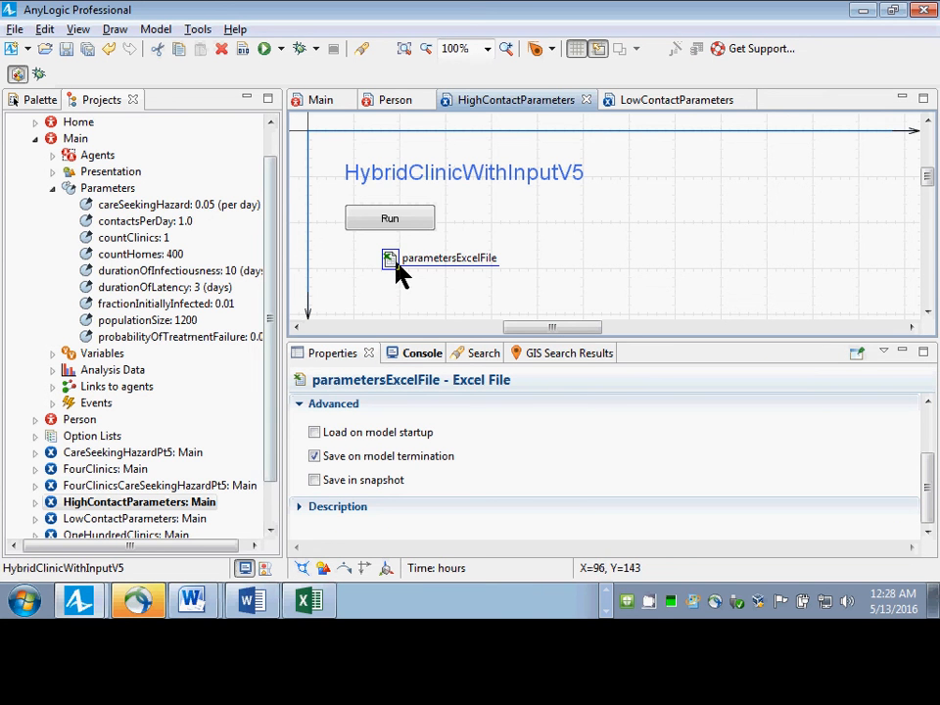
{"action": "left_click", "coordinate": [127, 508]}
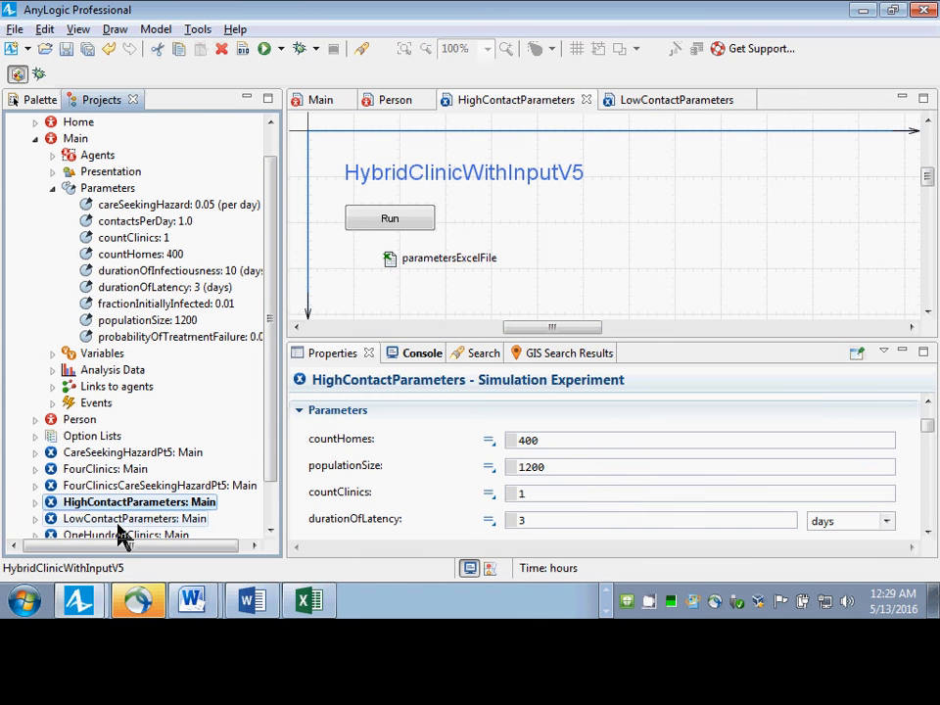
Delete the existing LowContactParameters experiment from the HybridClinicWithInputV5 model.
{"action": "right_click", "coordinate": [118, 523]}
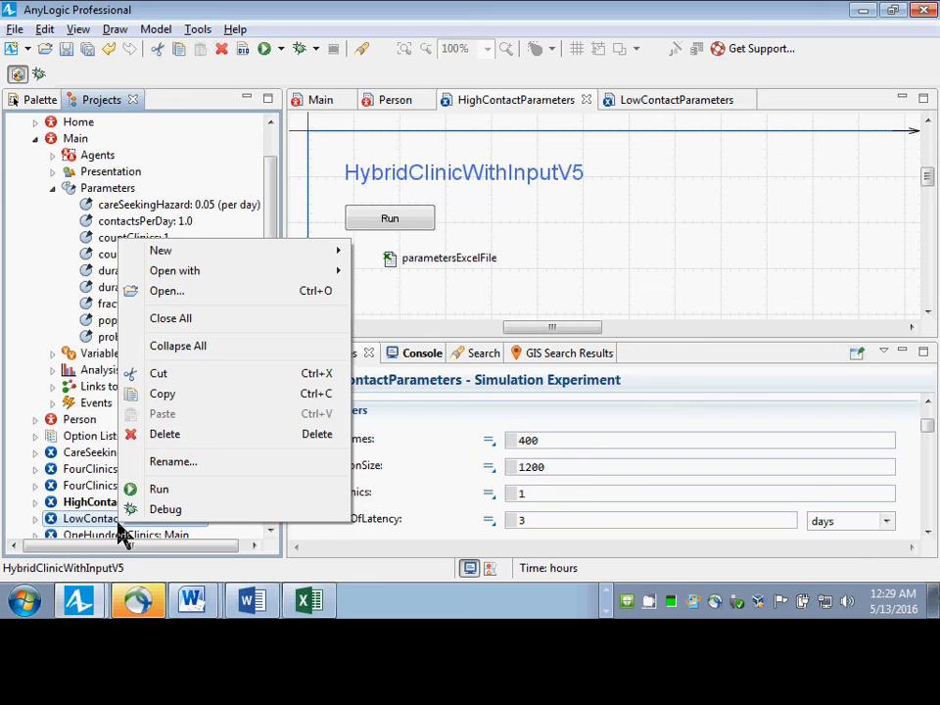
{"action": "left_click", "coordinate": [204, 437]}
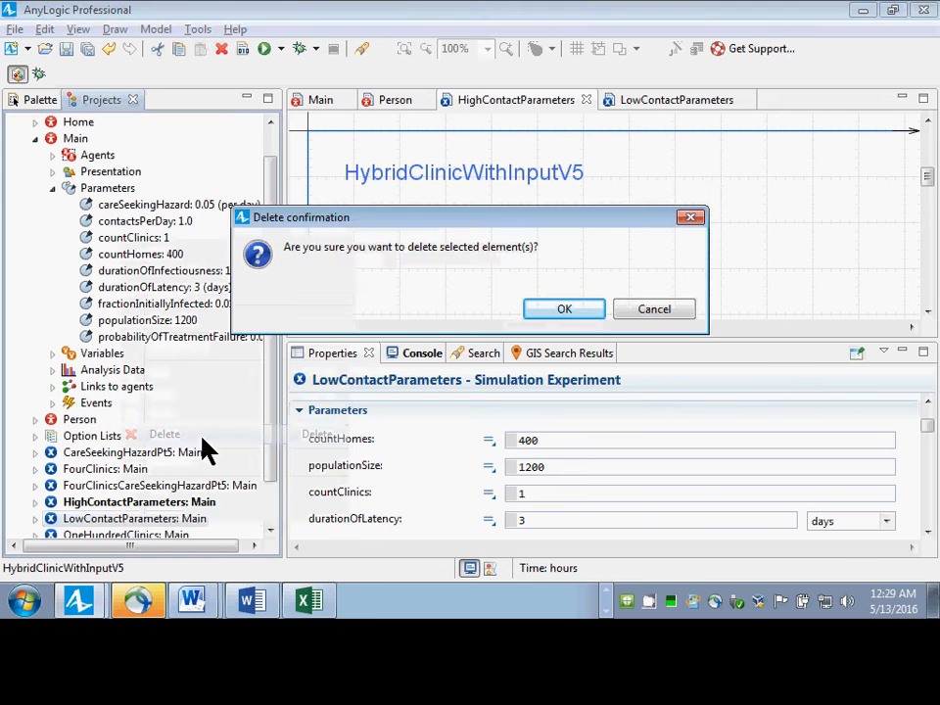
{"action": "key", "text": "Return"}
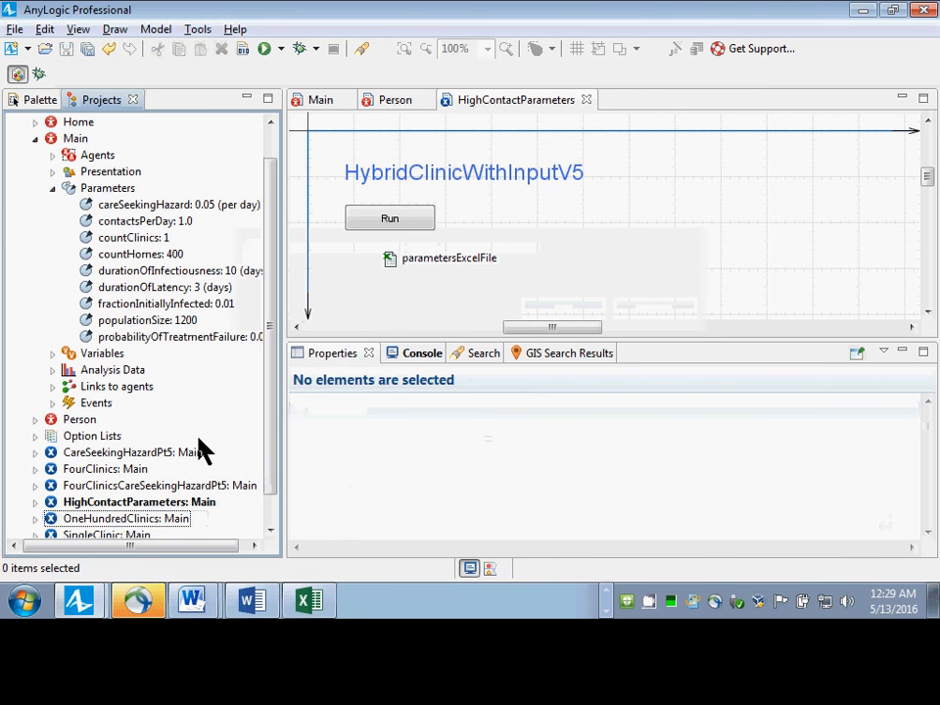
Copy the HighContactParameters experiment and paste the duplicate into the HybridClinicWithInputV5 model.
{"action": "right_click", "coordinate": [122, 502]}
{"action": "left_click", "coordinate": [196, 375]}
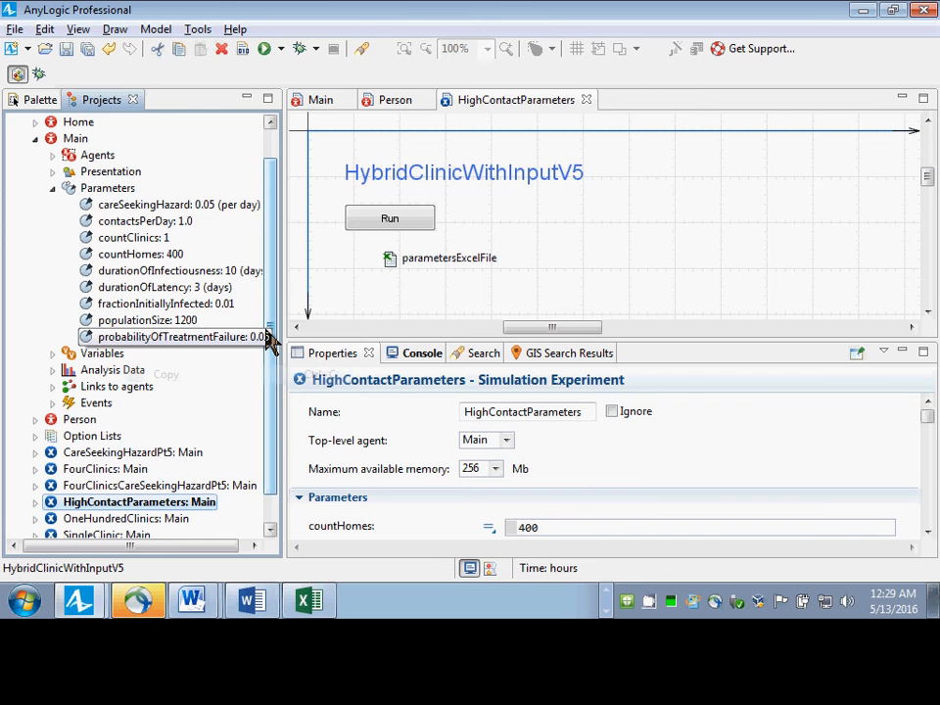
{"action": "scroll", "coordinate": [260, 256], "scroll_direction": "up", "scroll_amount": 1}
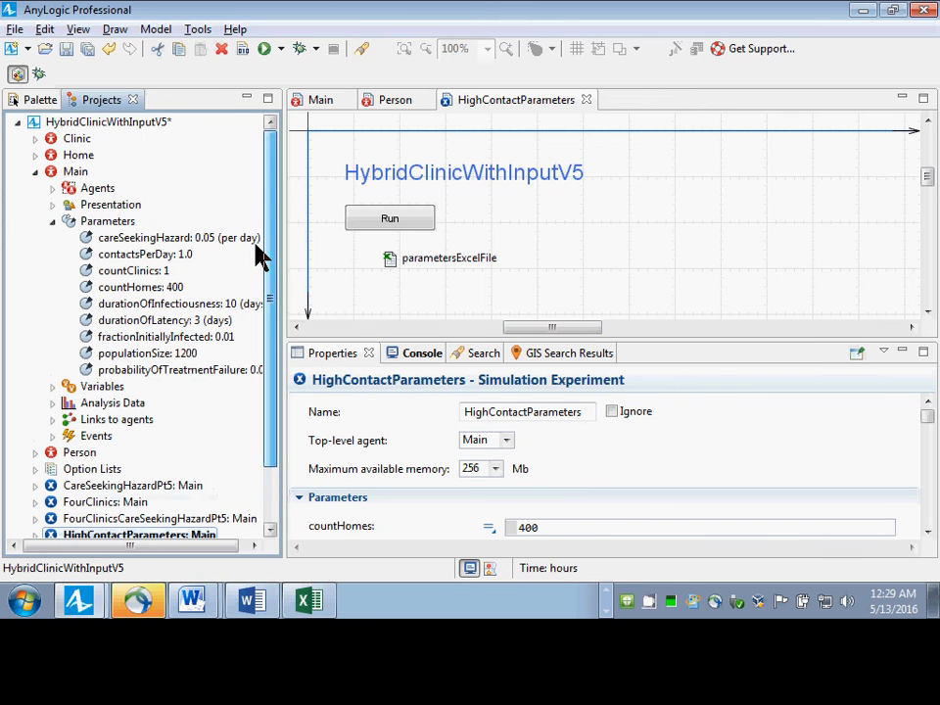
{"action": "right_click", "coordinate": [99, 123]}
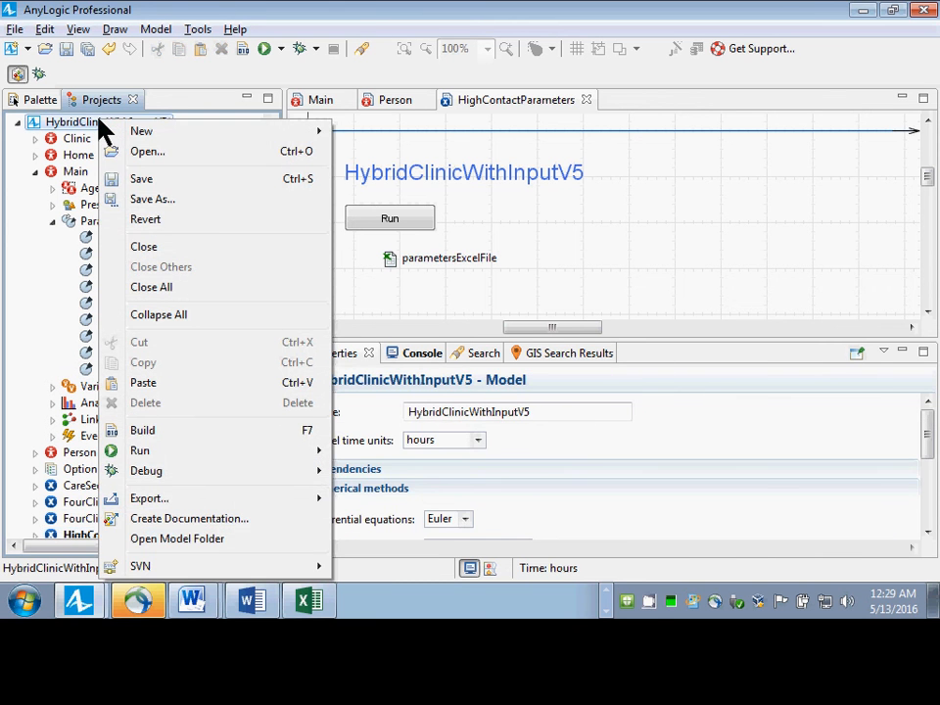
{"action": "left_click", "coordinate": [165, 389]}
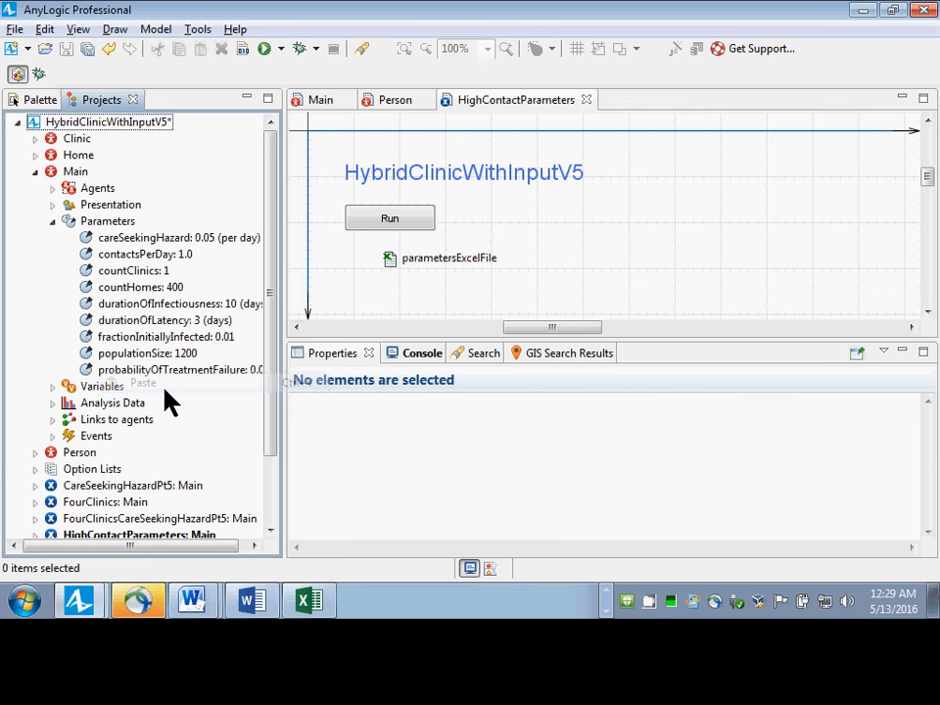
Rename the pasted copy of the HighContactParameters experiment to LowContactParameters and save the model.
{"action": "left_click", "coordinate": [269, 516]}
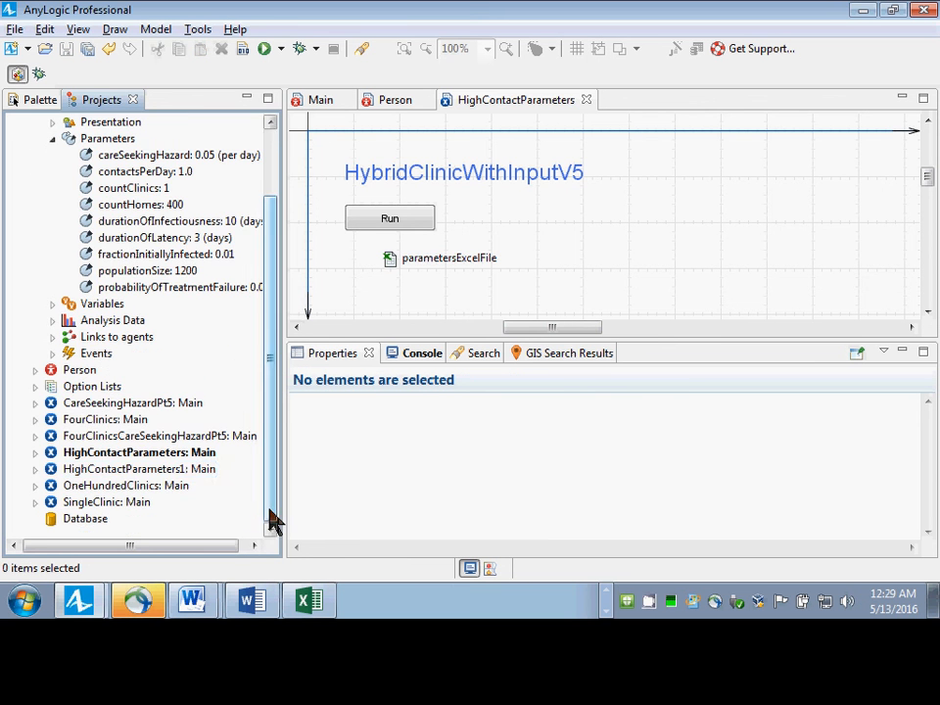
{"action": "left_click", "coordinate": [162, 468]}
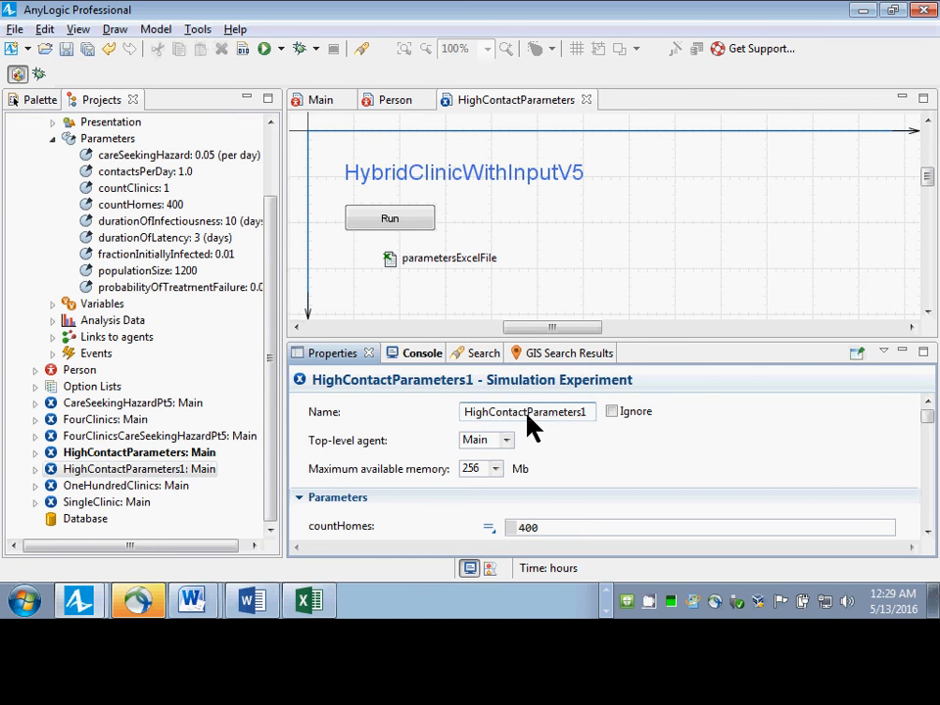
{"action": "key", "text": "BackSpace"}
{"action": "key", "text": "Home"}
{"action": "key", "text": "shift+Right"}
{"action": "key", "text": "shift+Right"}
{"action": "key", "text": "shift+Right"}
{"action": "key", "text": "shift+Right"}
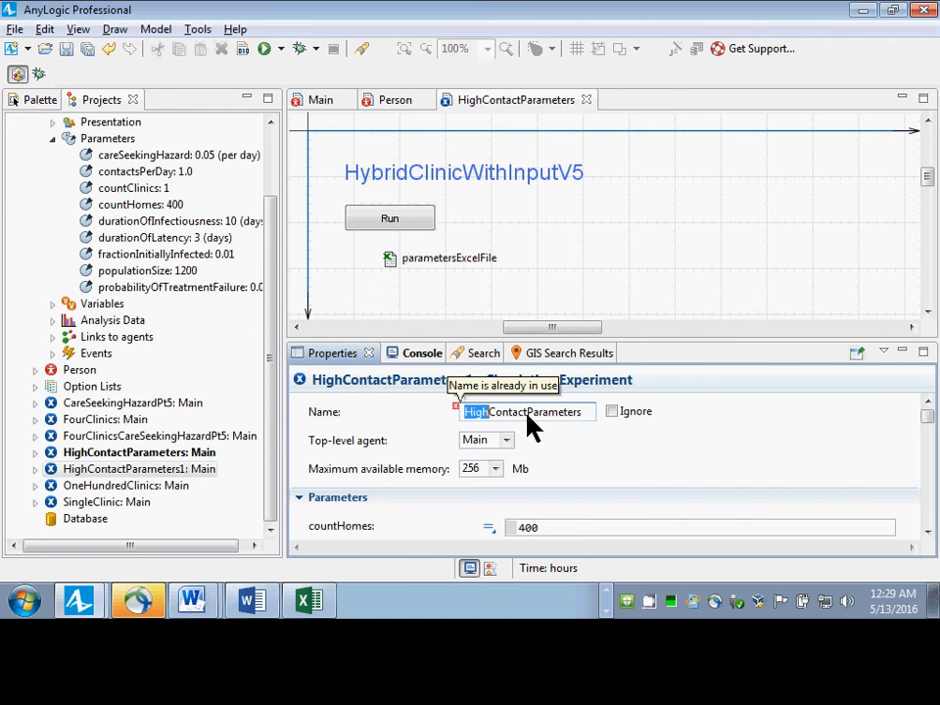
{"action": "type", "text": "Low"}
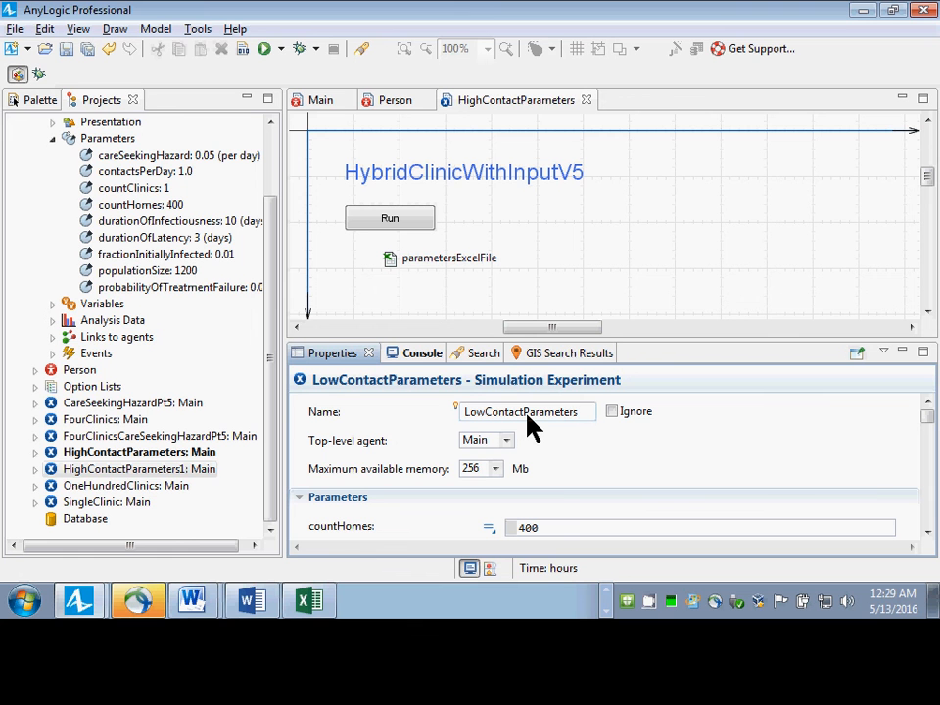
{"action": "key", "text": "ctrl+s"}
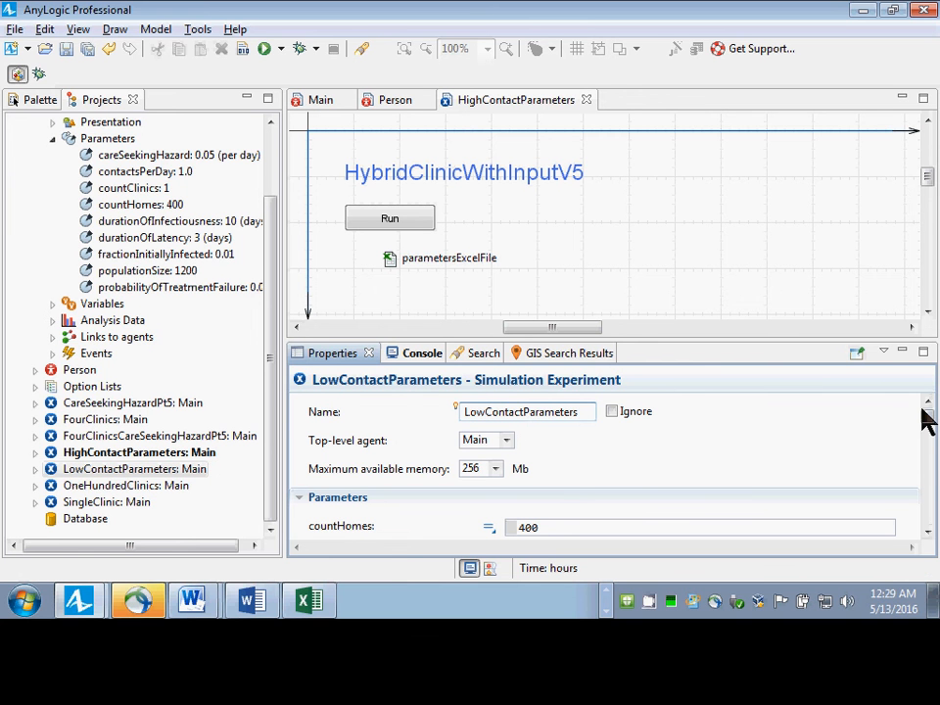
Change the sheet name in LowContactParameters' contactsPerDay expression to "ParametersLowContact" and save the model.
{"action": "left_click_drag", "start_coordinate": [920, 408], "coordinate": [925, 442]}
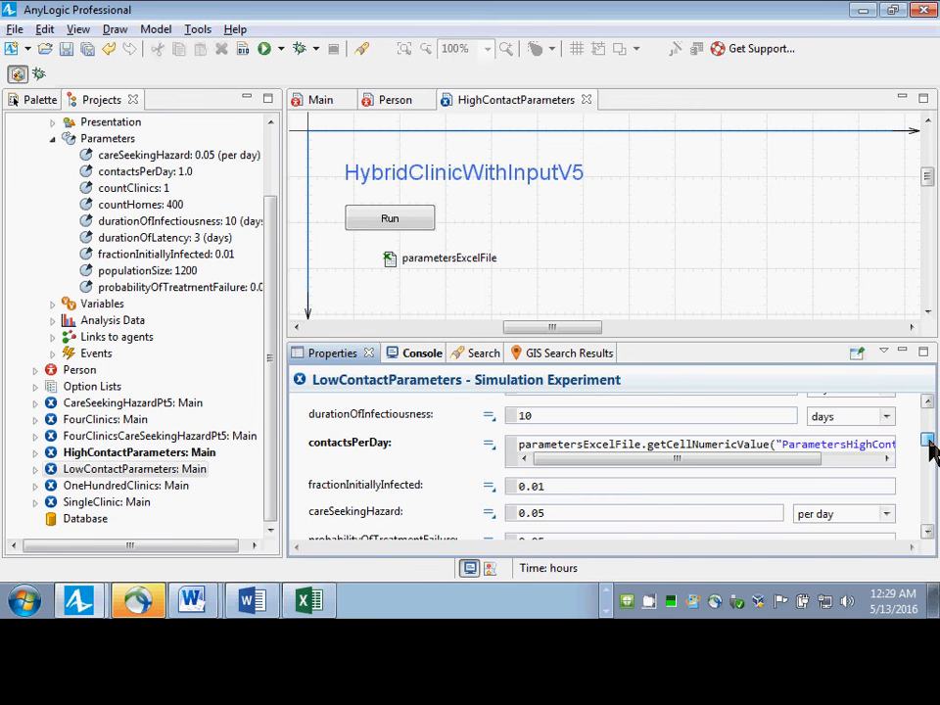
{"action": "left_click", "coordinate": [818, 447]}
{"action": "key", "text": "Right"}
{"action": "key", "text": "Right"}
{"action": "key", "text": "Right"}
{"action": "key", "text": "Right"}
{"action": "key", "text": "Right"}
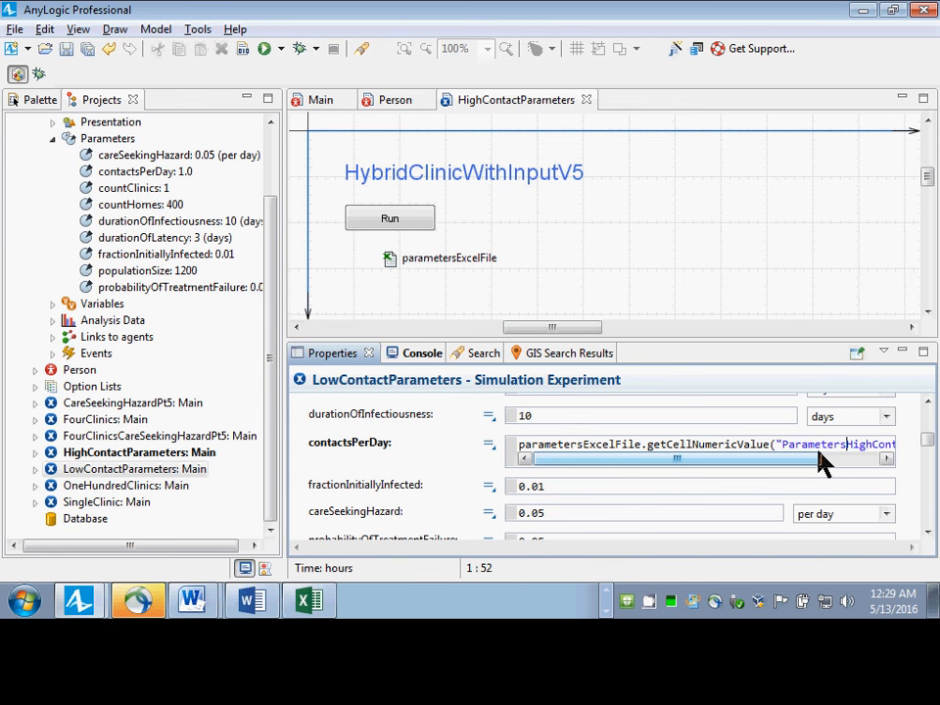
{"action": "key", "text": "shift+Right"}
{"action": "key", "text": "shift+Right"}
{"action": "key", "text": "shift+Right"}
{"action": "key", "text": "shift+Right"}
{"action": "type", "text": "Low"}
{"action": "key", "text": "Right"}
{"action": "key", "text": "Right"}
{"action": "key", "text": "Right"}
{"action": "key", "text": "Right"}
{"action": "key", "text": "Right"}
{"action": "key", "text": "Right"}
{"action": "key", "text": "Right"}
{"action": "key", "text": "Right"}
{"action": "key", "text": "Right"}
{"action": "key", "text": "Right"}
{"action": "key", "text": "Right"}
{"action": "key", "text": "Right"}
{"action": "key", "text": "Right"}
{"action": "key", "text": "Right"}
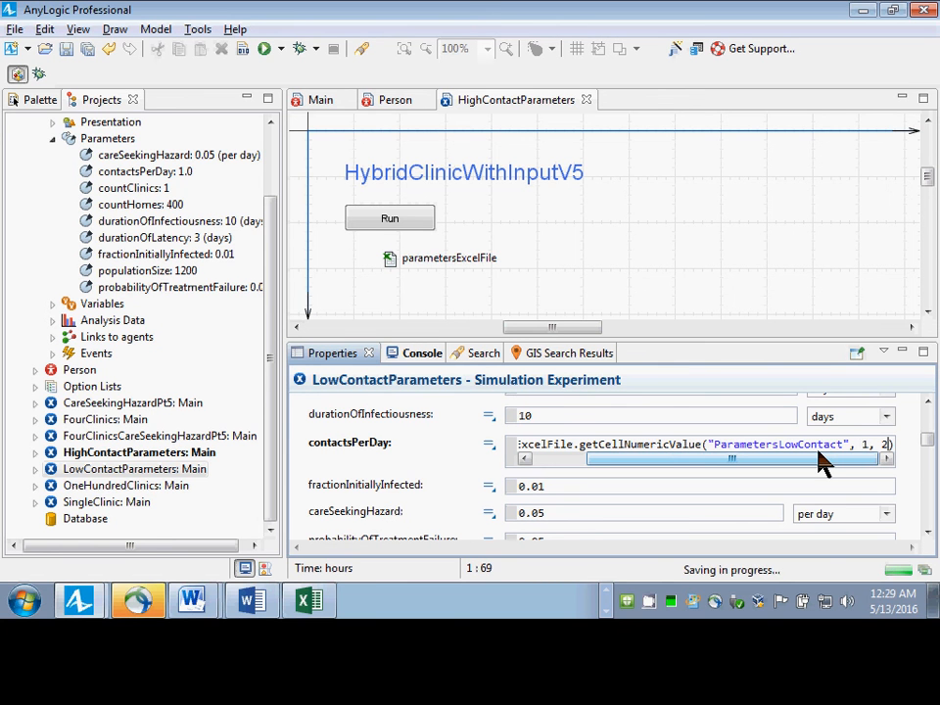
{"action": "key", "text": "Right"}
{"action": "key", "text": "ctrl+s"}
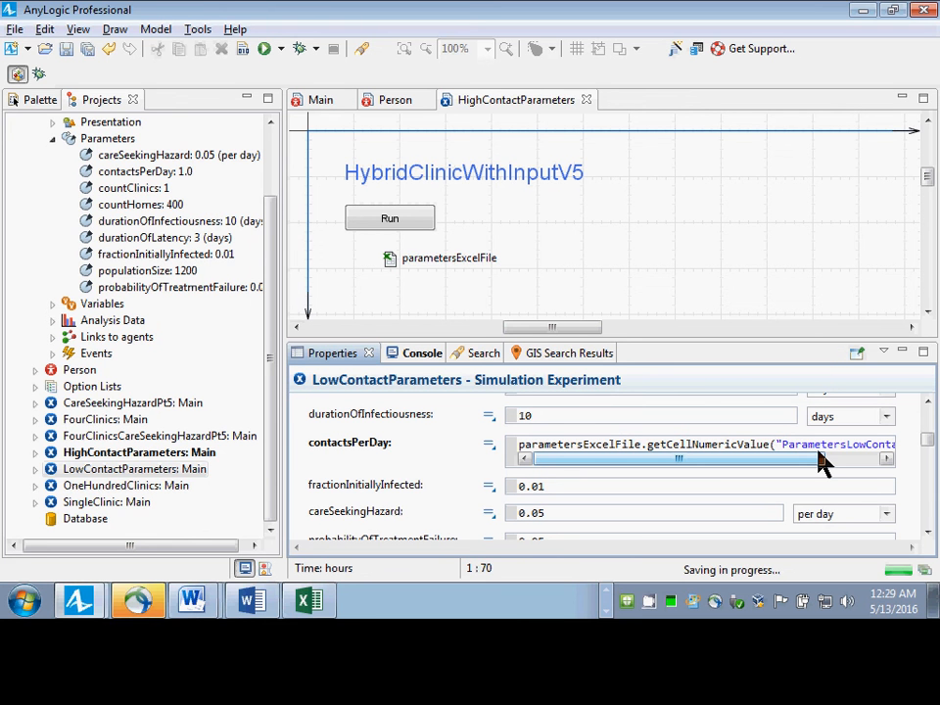
Run the HighContactParameters experiment to test it, dismiss the startup dialog and close the simulation window.
{"action": "right_click", "coordinate": [86, 454]}
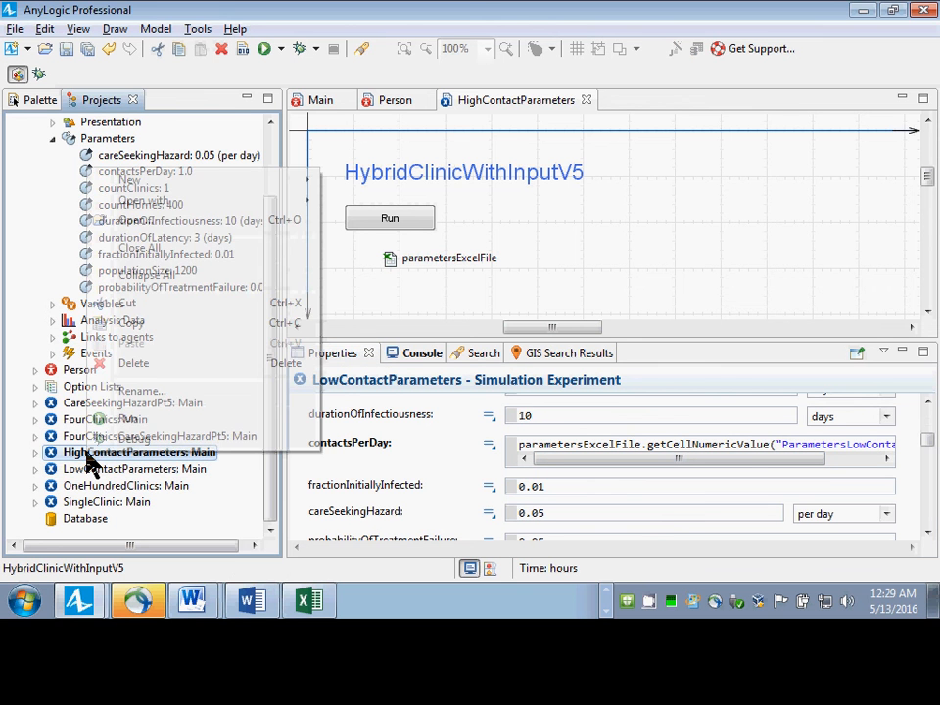
{"action": "left_click", "coordinate": [135, 421]}
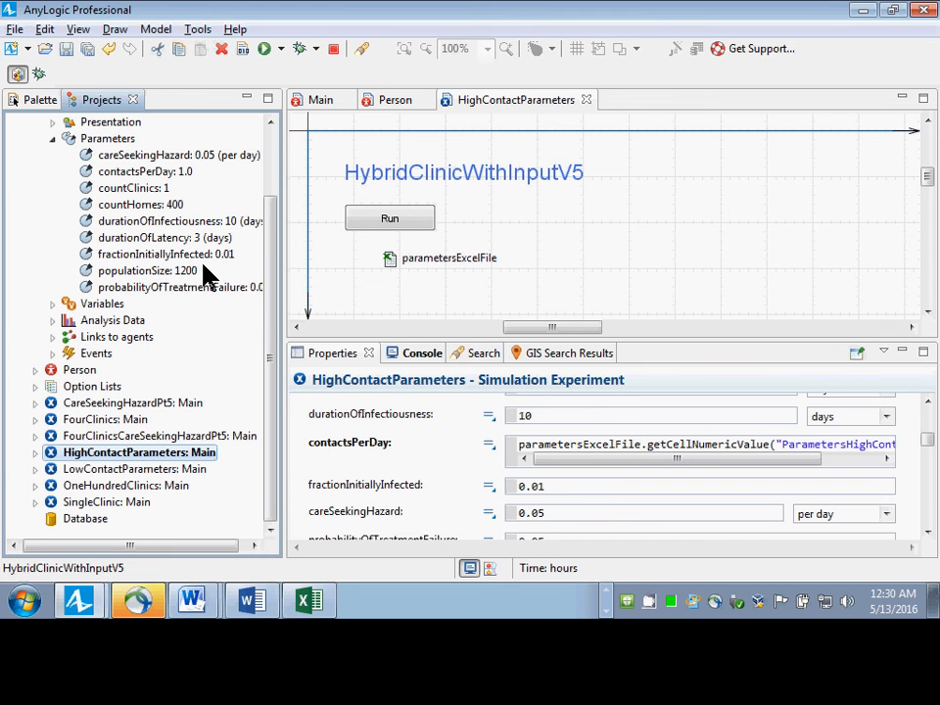
{"action": "key", "text": "alt+Tab"}
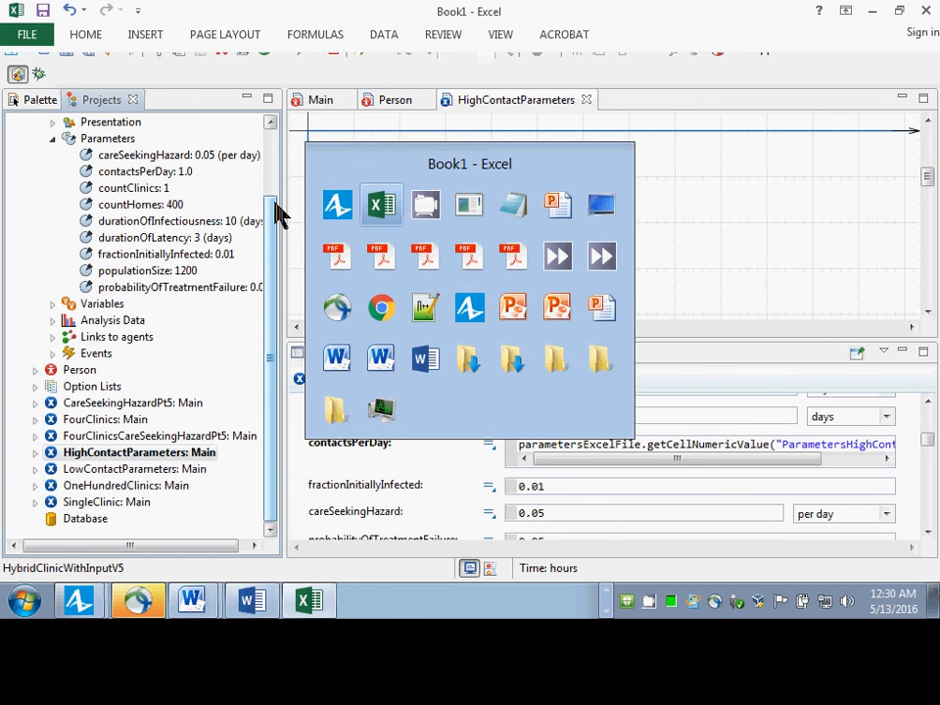
{"action": "key", "text": "alt+Tab"}
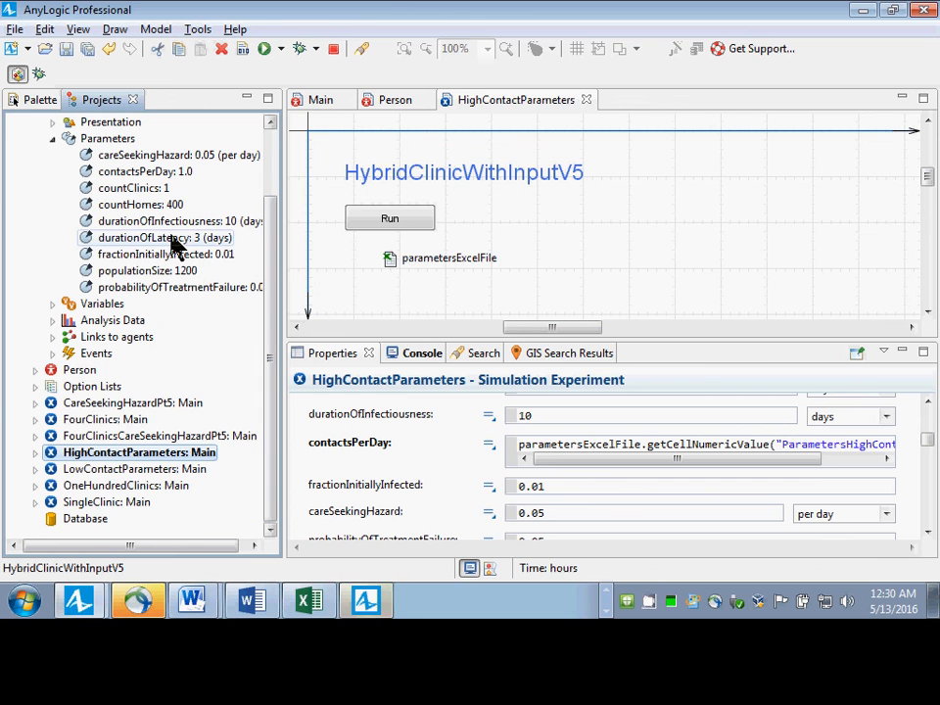
{"action": "left_click", "coordinate": [382, 602]}
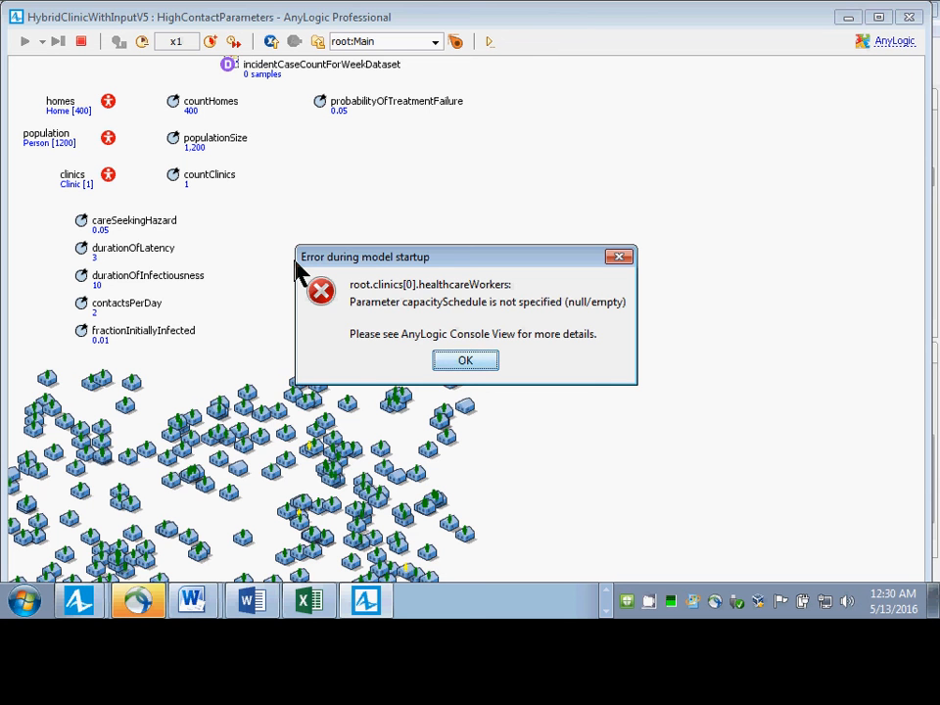
{"action": "key", "text": "Return"}
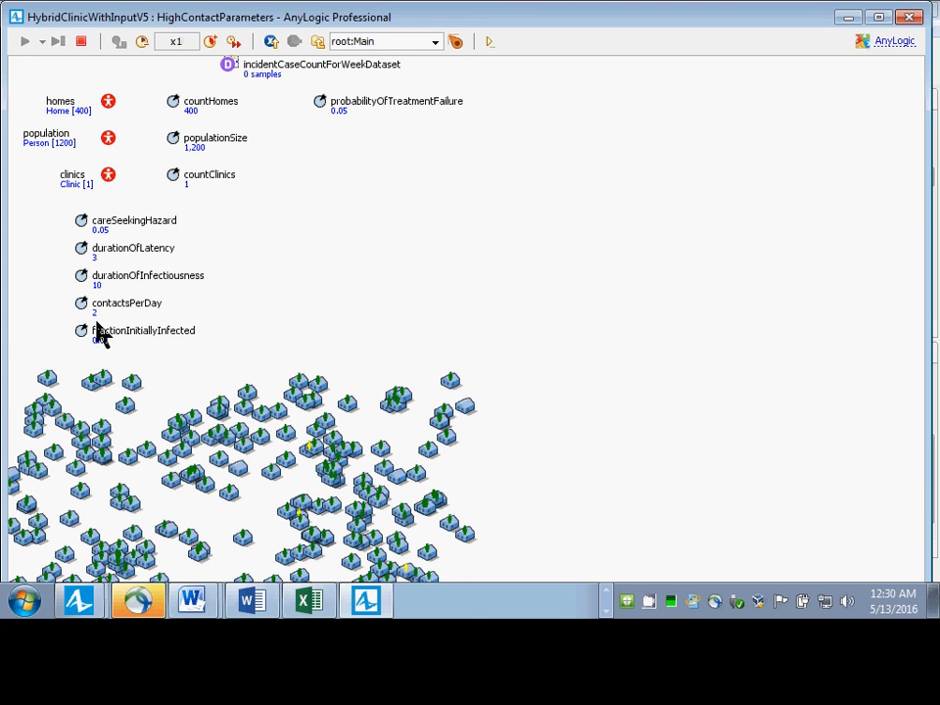
{"action": "double_click", "coordinate": [15, 17]}
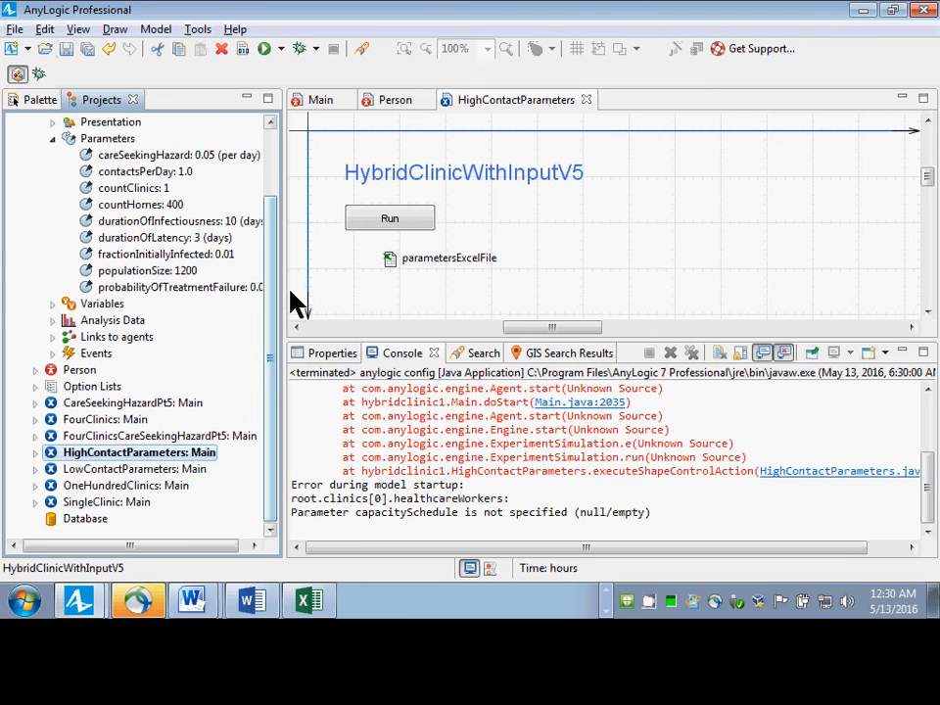
In the Clinic agent type, set the healthcareWorkers resource pool's capacity to be defined Directly and save the model.
{"action": "left_click_drag", "start_coordinate": [272, 370], "coordinate": [268, 304]}
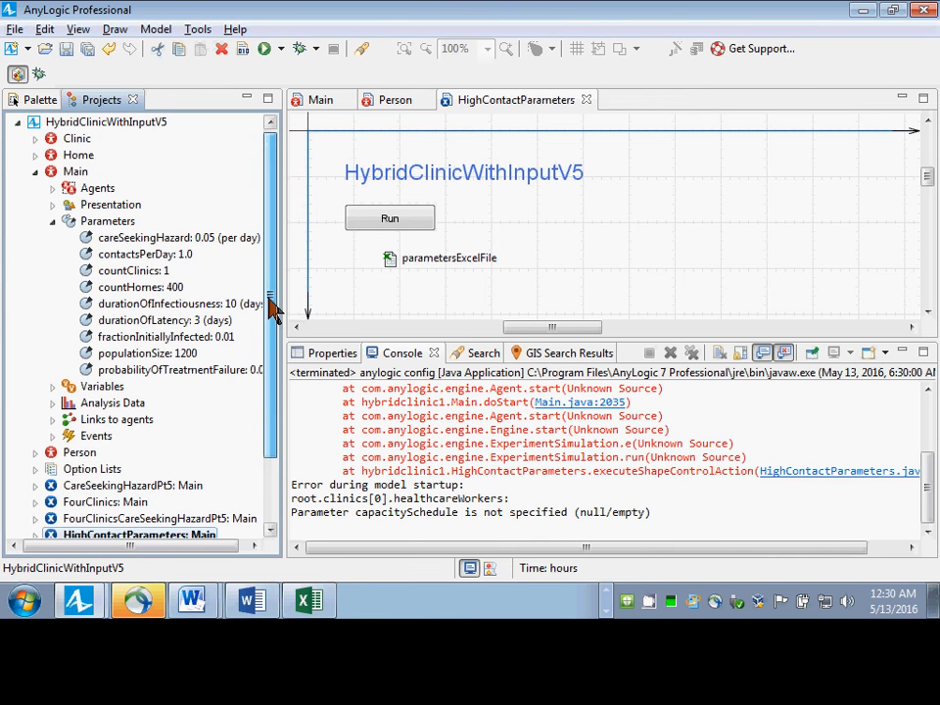
{"action": "double_click", "coordinate": [59, 142]}
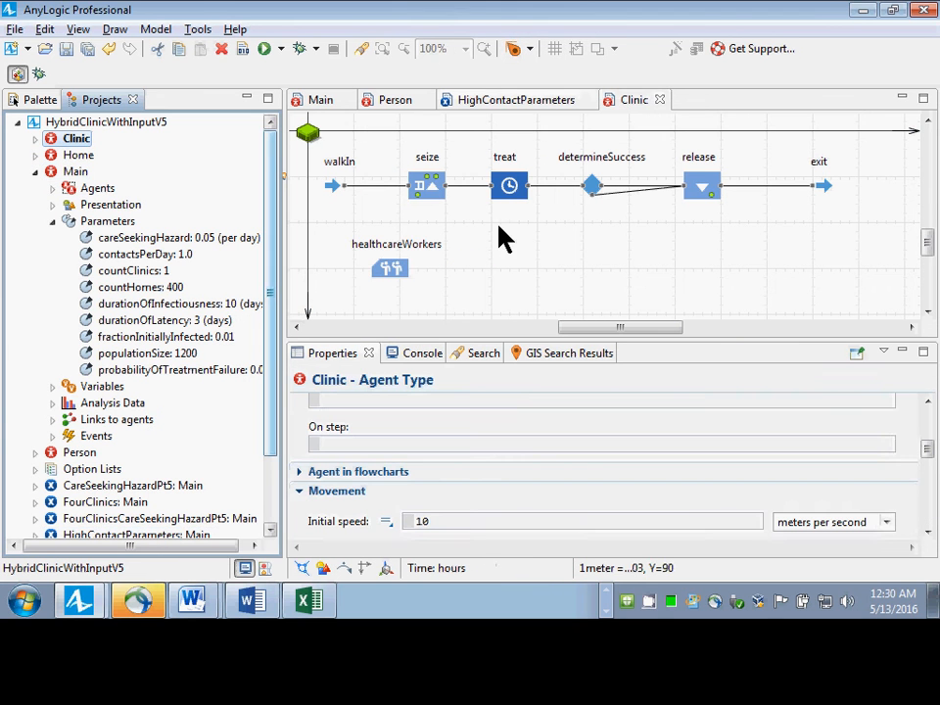
{"action": "left_click", "coordinate": [403, 276]}
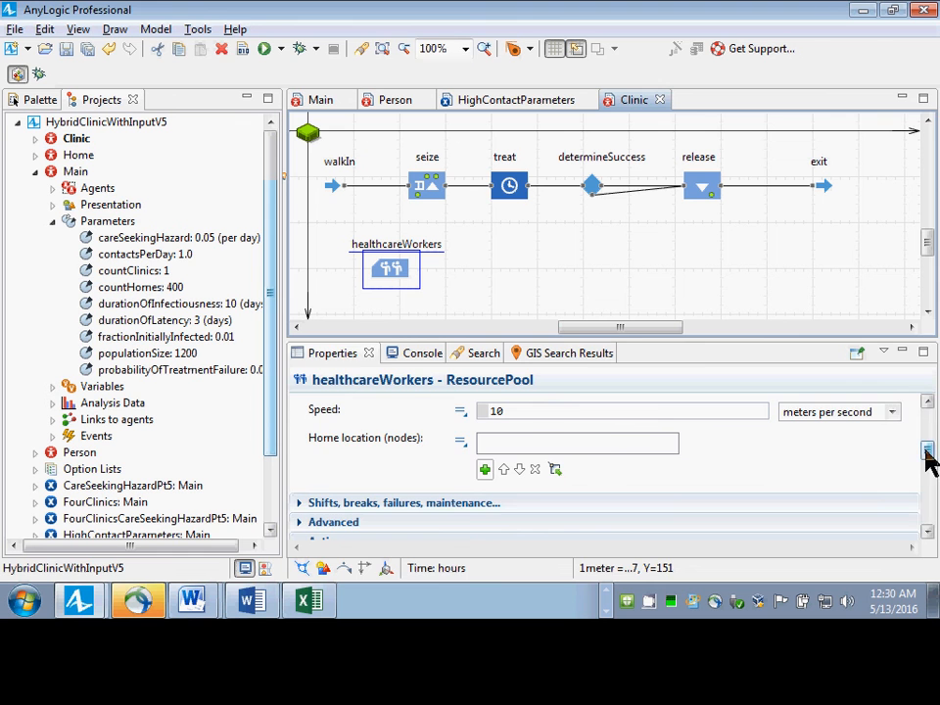
{"action": "left_click_drag", "start_coordinate": [928, 461], "coordinate": [925, 426]}
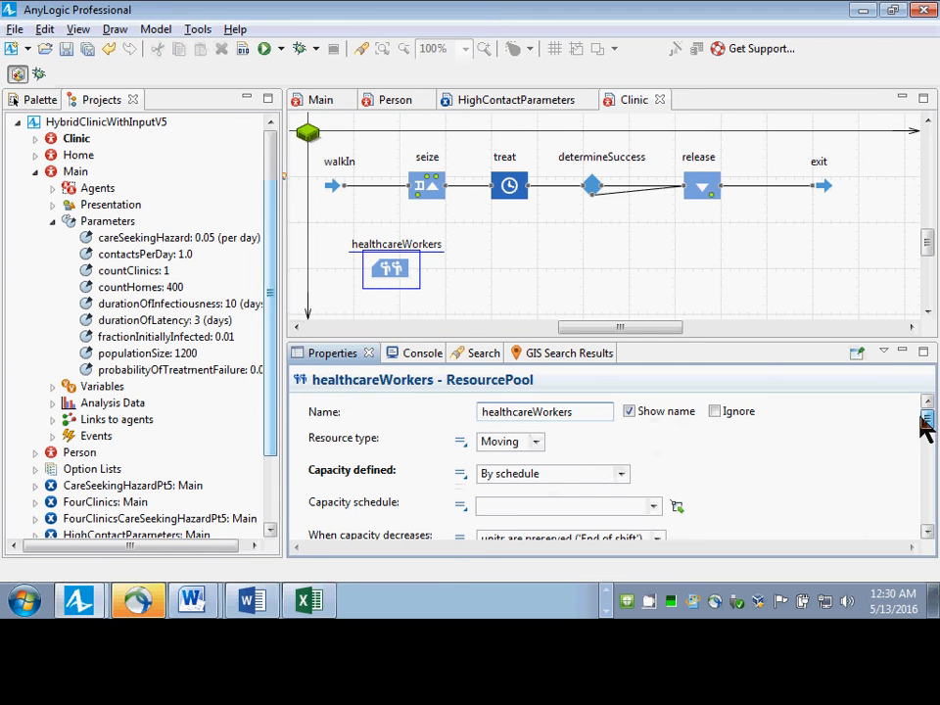
{"action": "left_click", "coordinate": [620, 476]}
{"action": "left_click", "coordinate": [573, 492]}
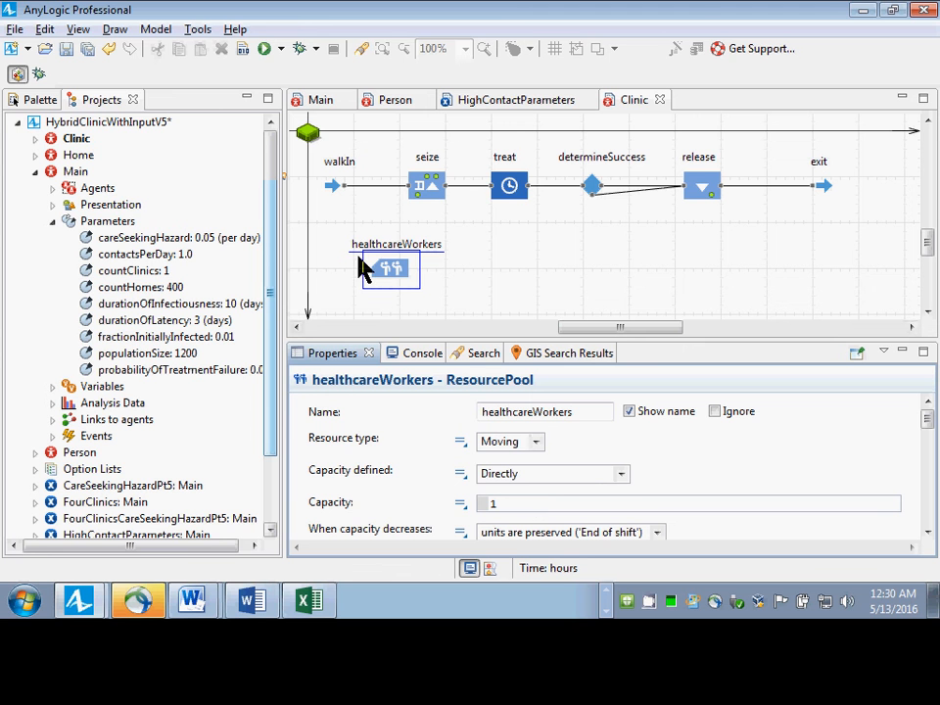
{"action": "key", "text": "ctrl+s"}
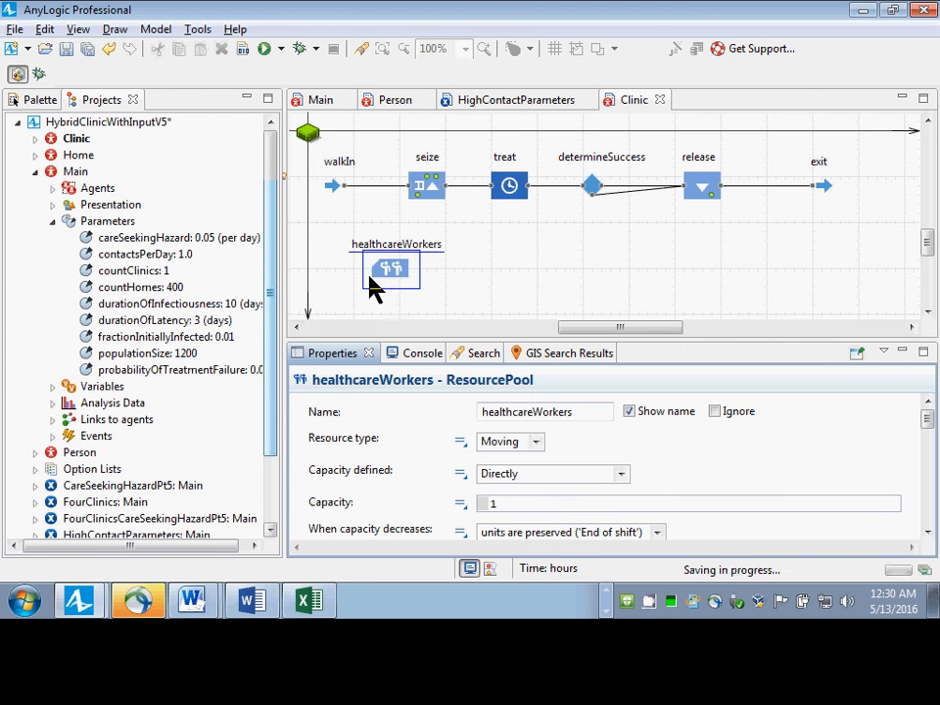
Rerun the HighContactParameters experiment at x5 speed, check its contactsPerDay value and close the simulation window.
{"action": "left_click_drag", "start_coordinate": [269, 308], "coordinate": [270, 390]}
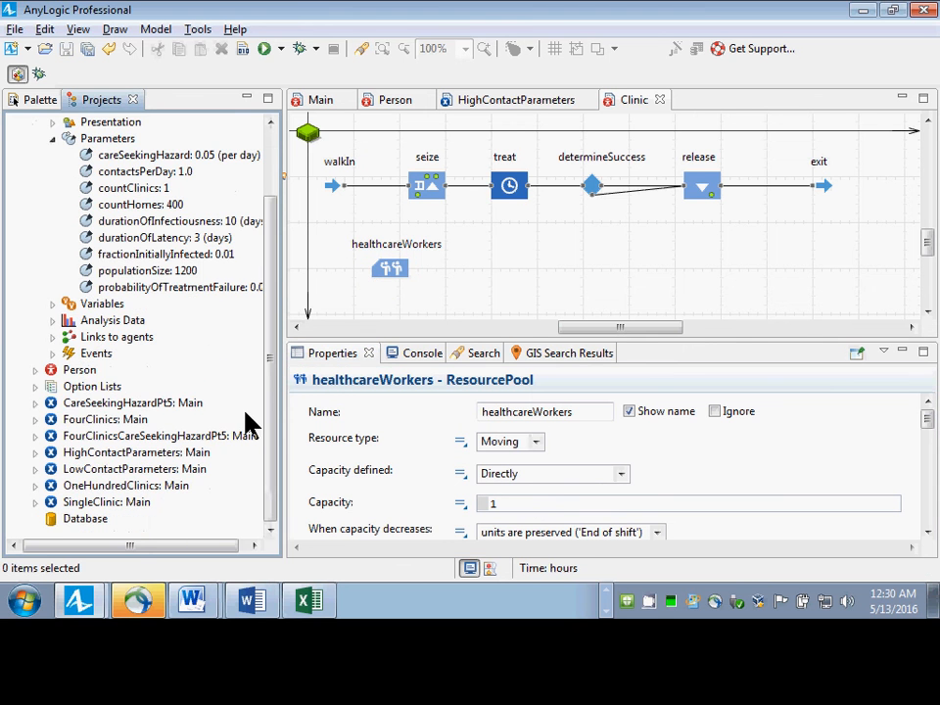
{"action": "right_click", "coordinate": [138, 453]}
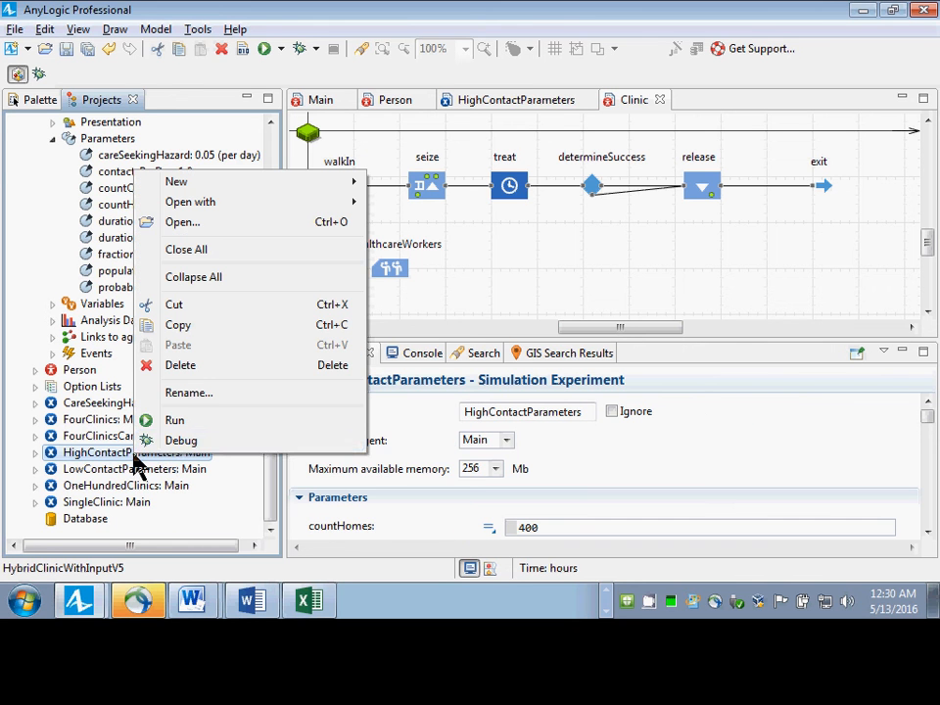
{"action": "left_click", "coordinate": [183, 420]}
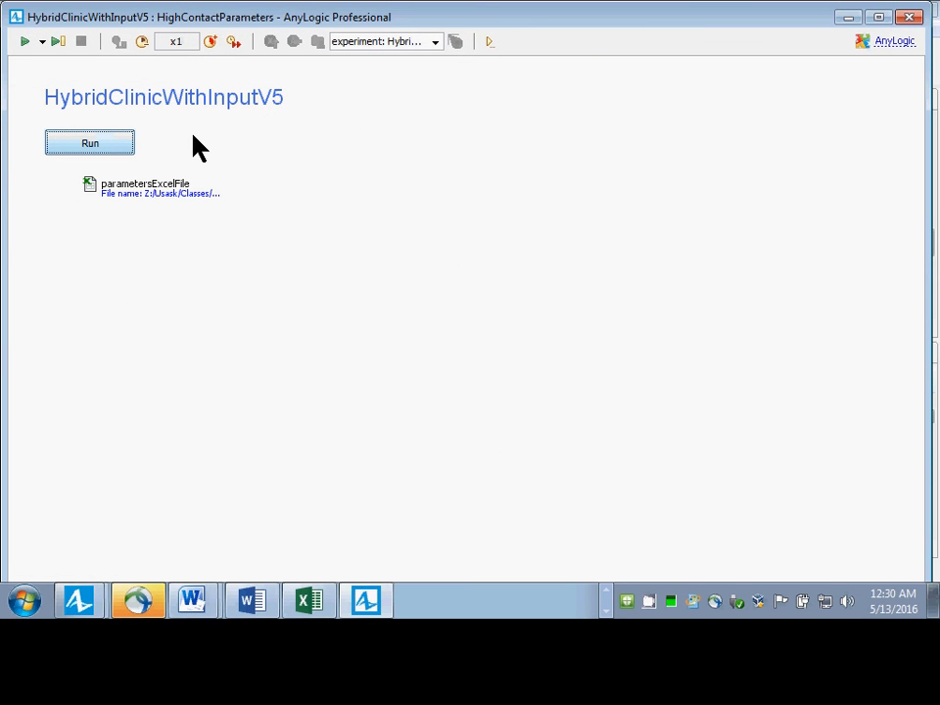
{"action": "left_click", "coordinate": [210, 41]}
{"action": "left_click", "coordinate": [211, 41]}
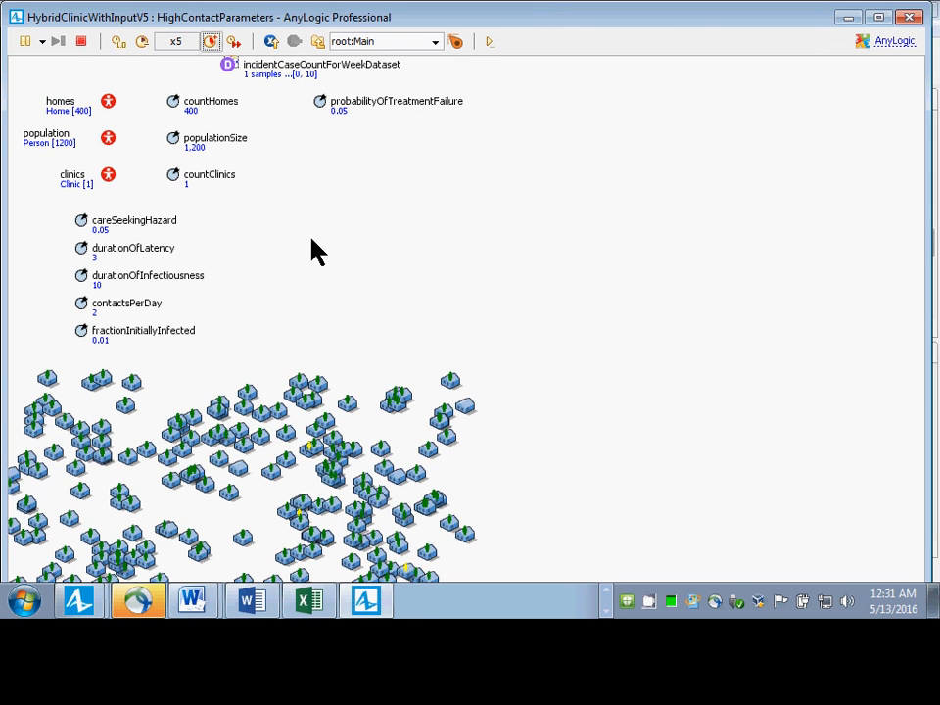
{"action": "left_click_drag", "start_coordinate": [311, 240], "coordinate": [382, 122]}
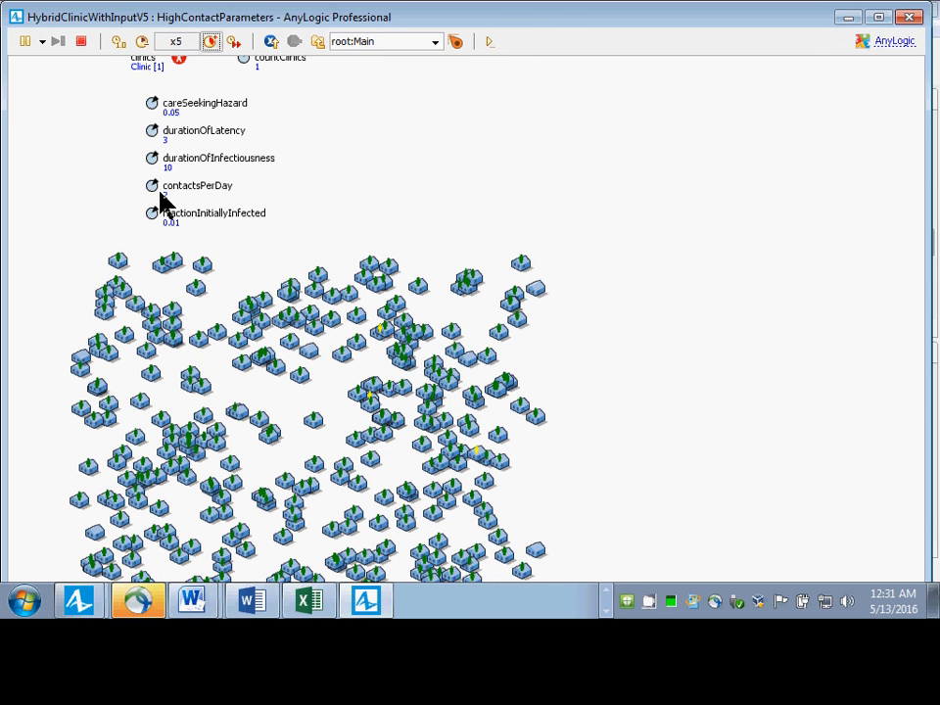
{"action": "left_click", "coordinate": [14, 19]}
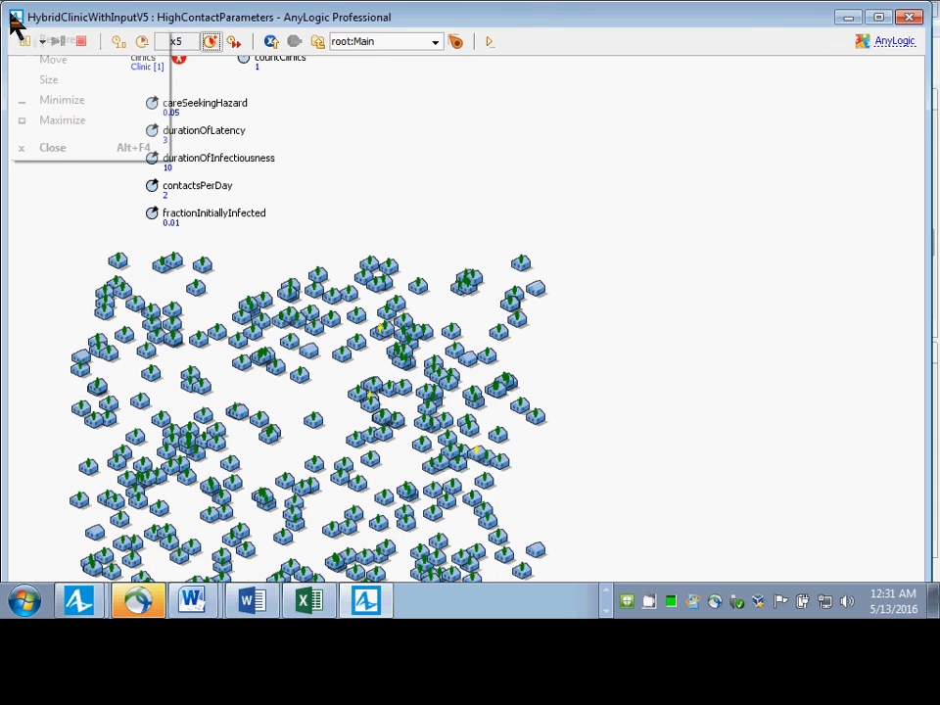
{"action": "left_click", "coordinate": [53, 147]}
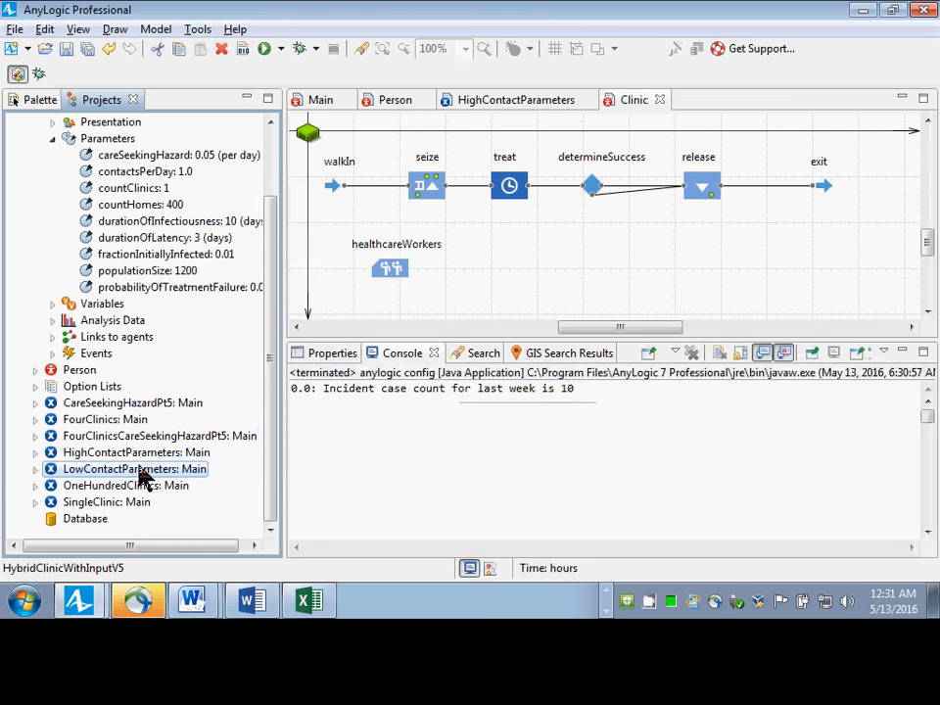
Run the LowContactParameters experiment, check the contactsPerDay value in the simulation, and close the simulation window.
{"action": "right_click", "coordinate": [143, 474]}
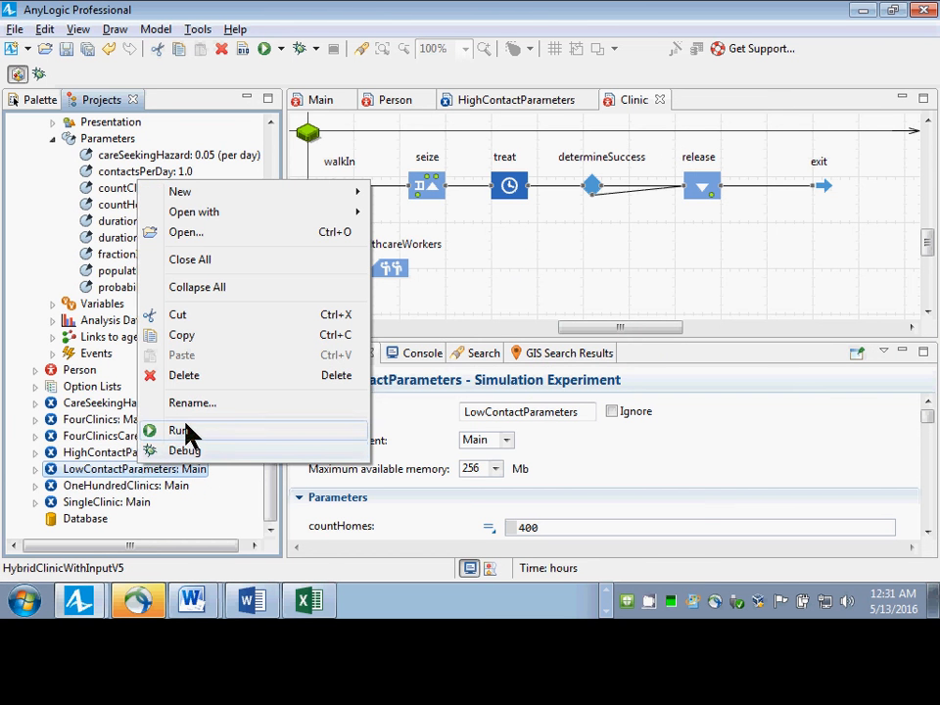
{"action": "left_click", "coordinate": [180, 430]}
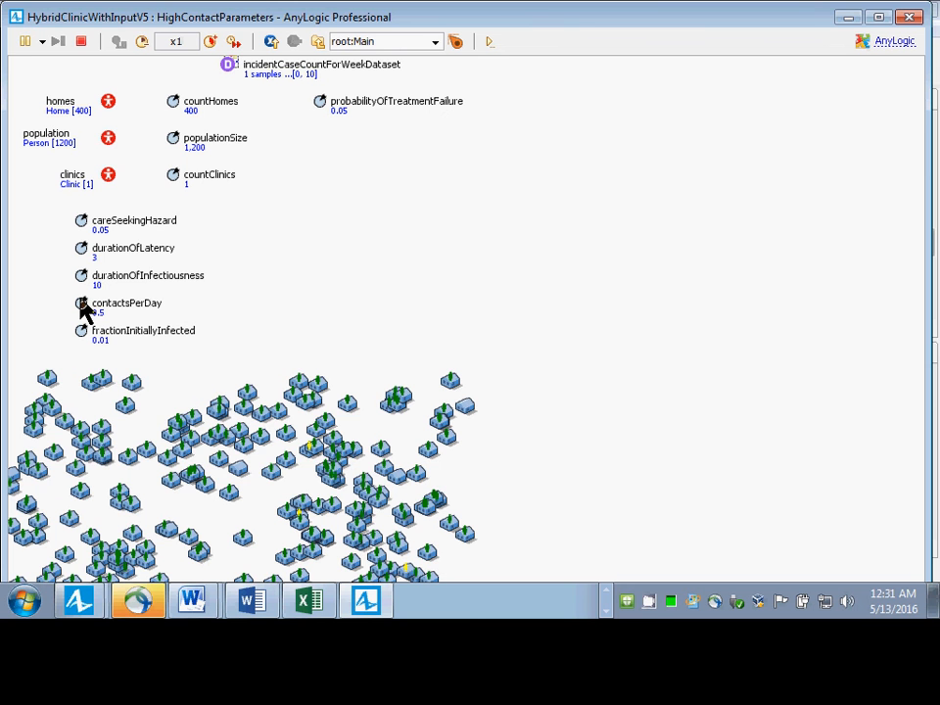
{"action": "left_click", "coordinate": [909, 16]}
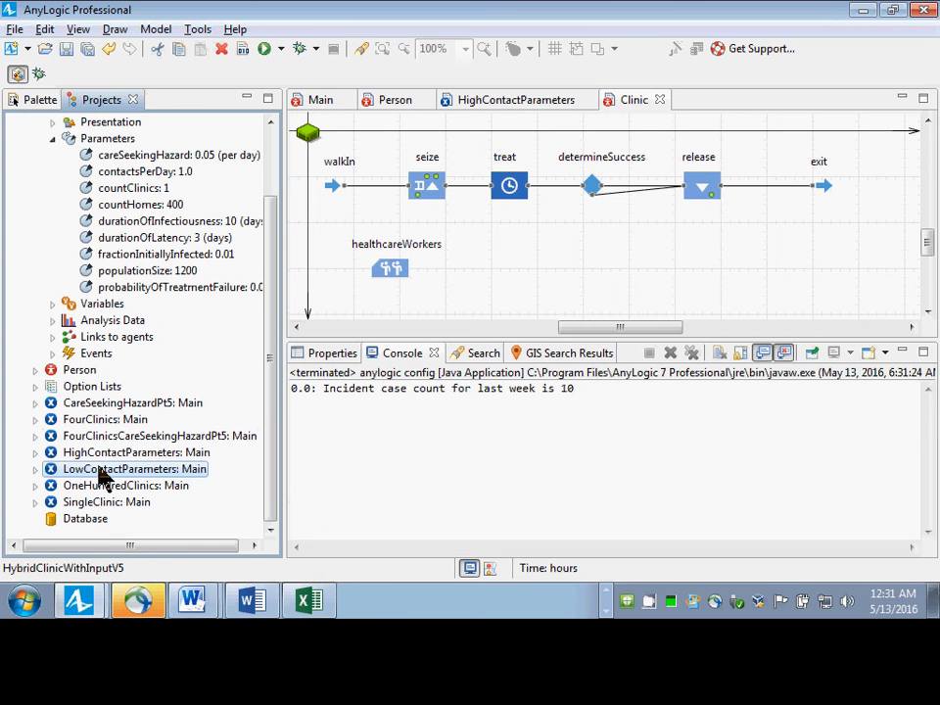
Open the LowContactParameters experiment's parameters and copy the entire contactsPerDay expression.
{"action": "left_click", "coordinate": [100, 469]}
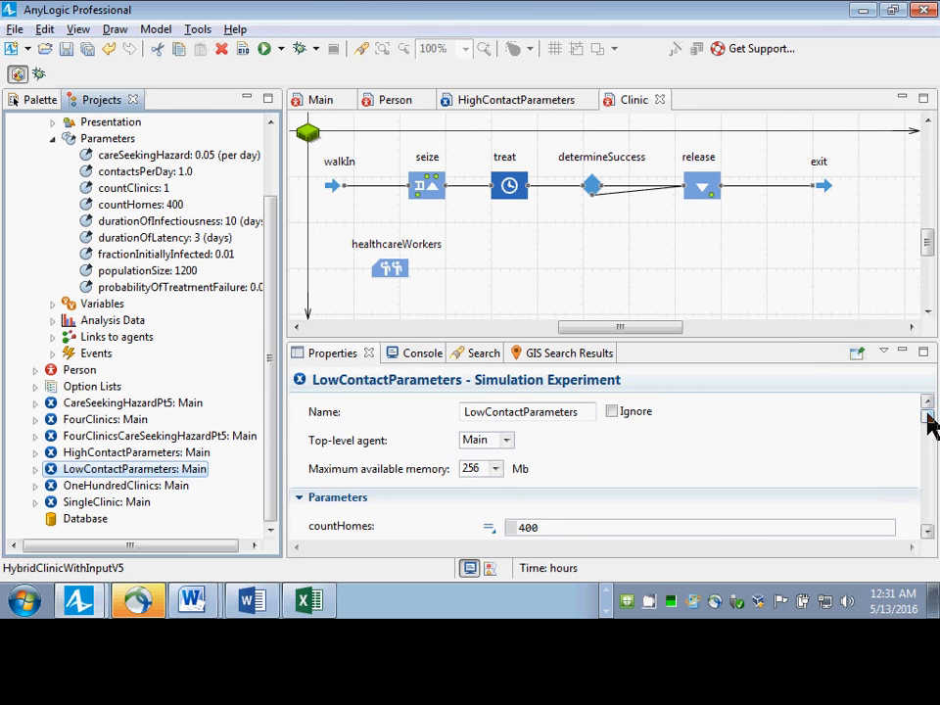
{"action": "left_click_drag", "start_coordinate": [926, 415], "coordinate": [928, 445]}
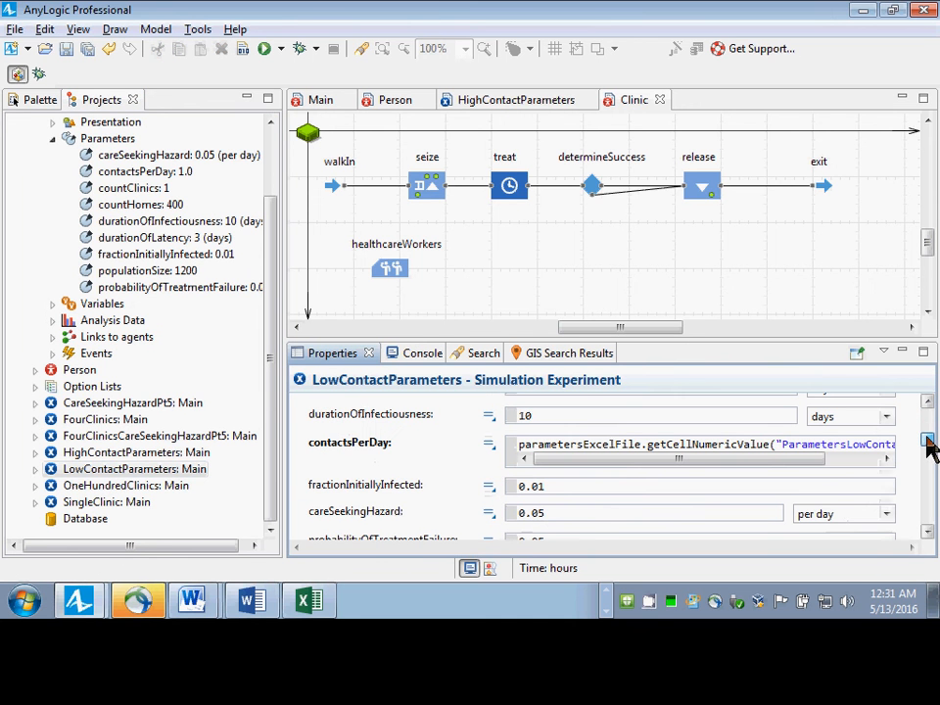
{"action": "left_click", "coordinate": [616, 447]}
{"action": "key", "text": "Home"}
{"action": "key", "text": "End"}
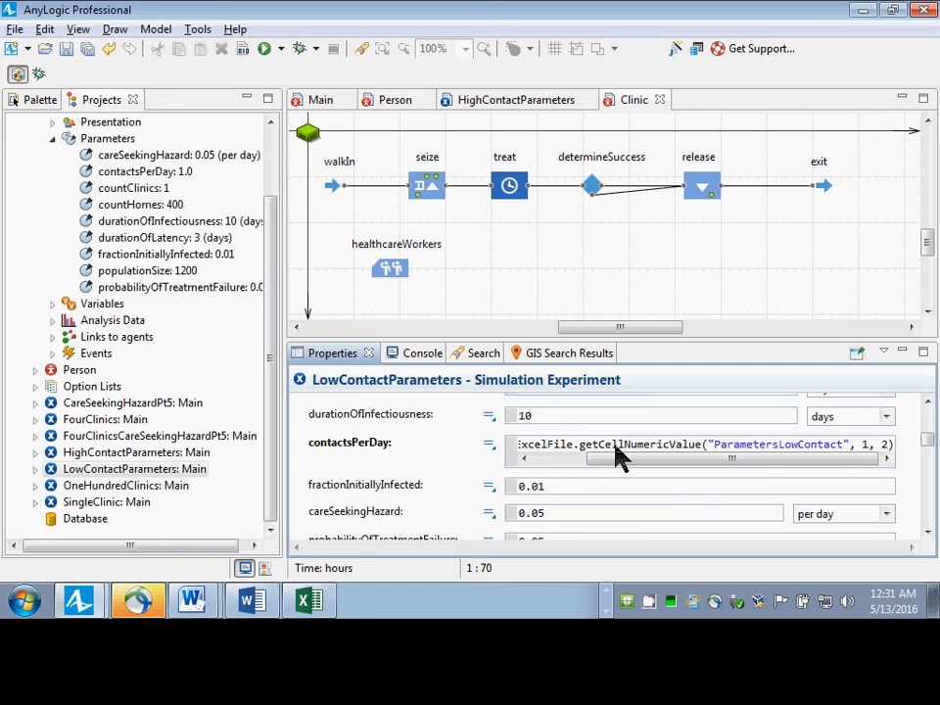
{"action": "key", "text": "shift+Home"}
{"action": "key", "text": "ctrl+c"}
{"action": "key", "text": "Tab"}
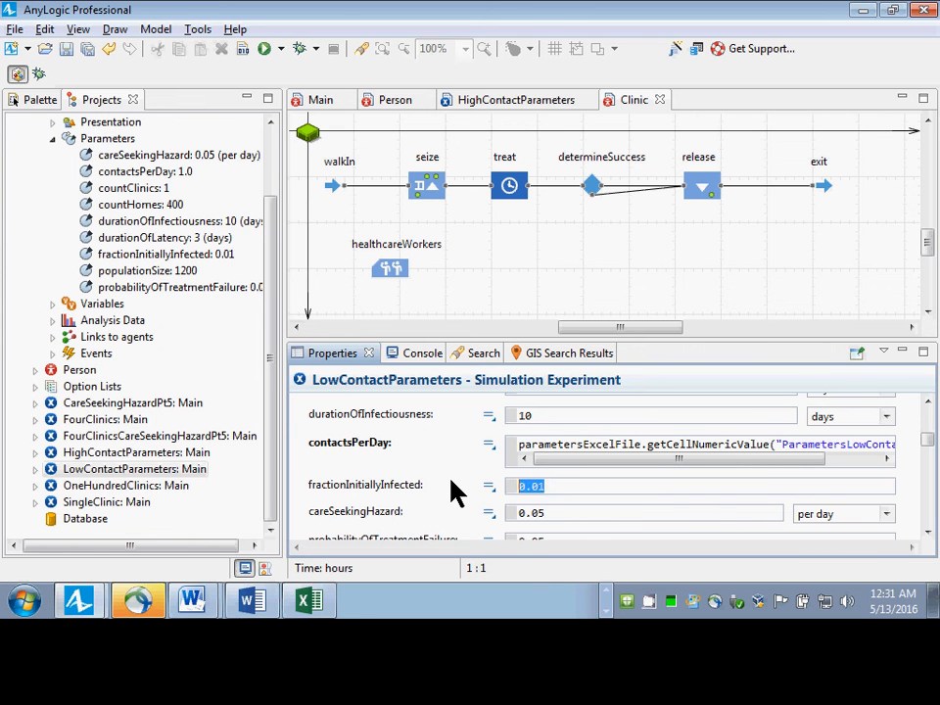
Replace fractionInitiallyInfected's value with the copied getCellNumericValue expression for sheet "ParametersLowContact" and set its cell arguments to 2, 2.
{"action": "key", "text": "ctrl+v"}
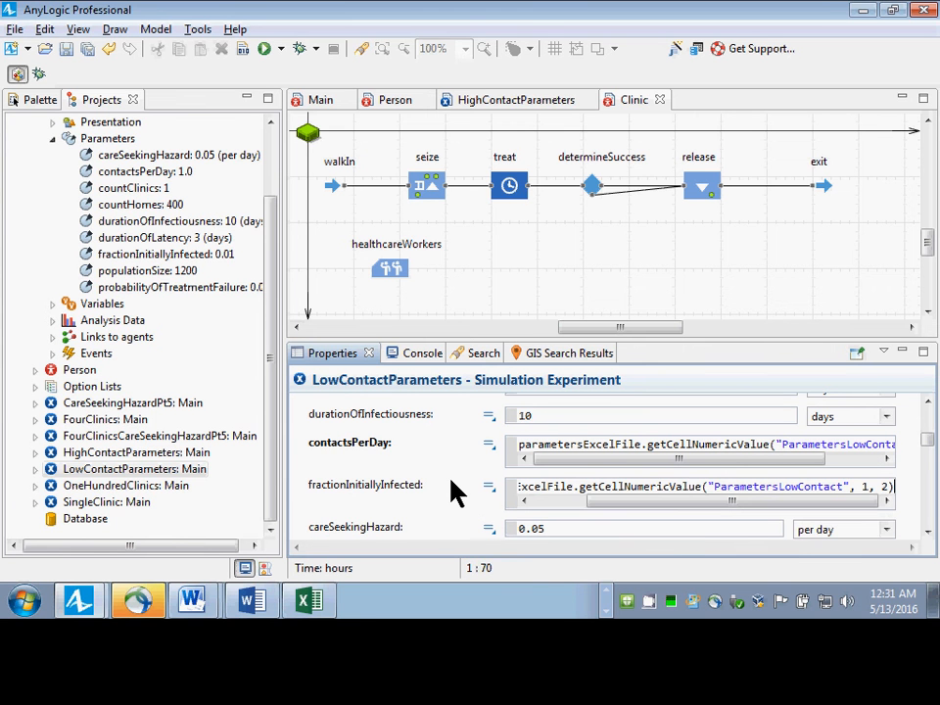
{"action": "left_click", "coordinate": [875, 480]}
{"action": "left_click", "coordinate": [880, 482]}
{"action": "key", "text": "Left"}
{"action": "key", "text": "Left"}
{"action": "key", "text": "shift+Left"}
{"action": "type", "text": "2"}
{"action": "key", "text": "Tab"}
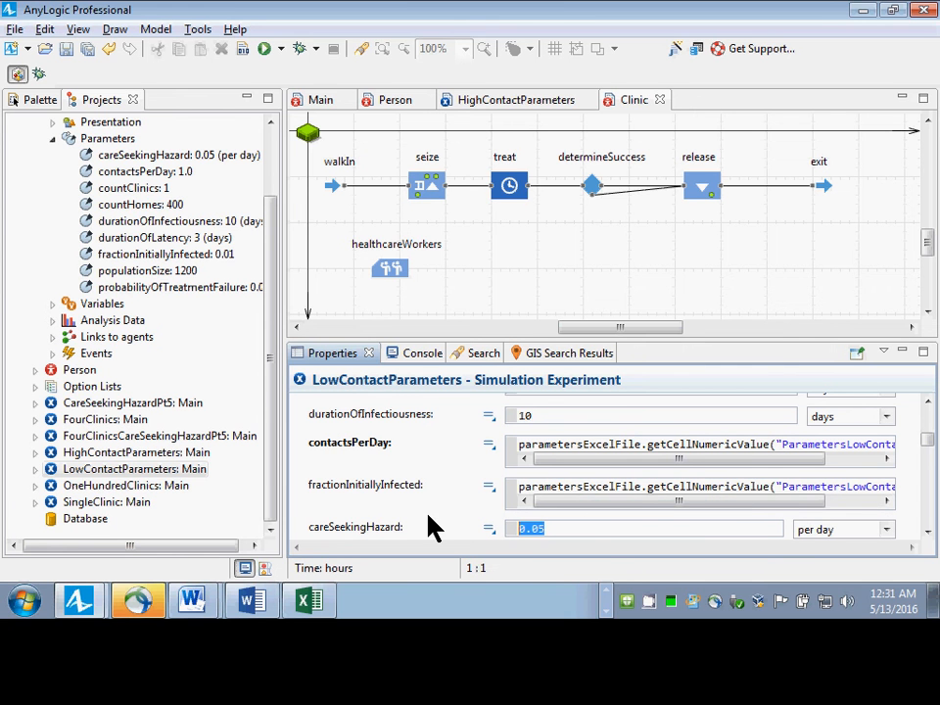
Replace careSeekingHazard's value with the copied "ParametersLowContact" expression and set its cell arguments to 3, 2.
{"action": "key", "text": "ctrl+v"}
{"action": "left_click", "coordinate": [752, 529]}
{"action": "key", "text": "shift+Right"}
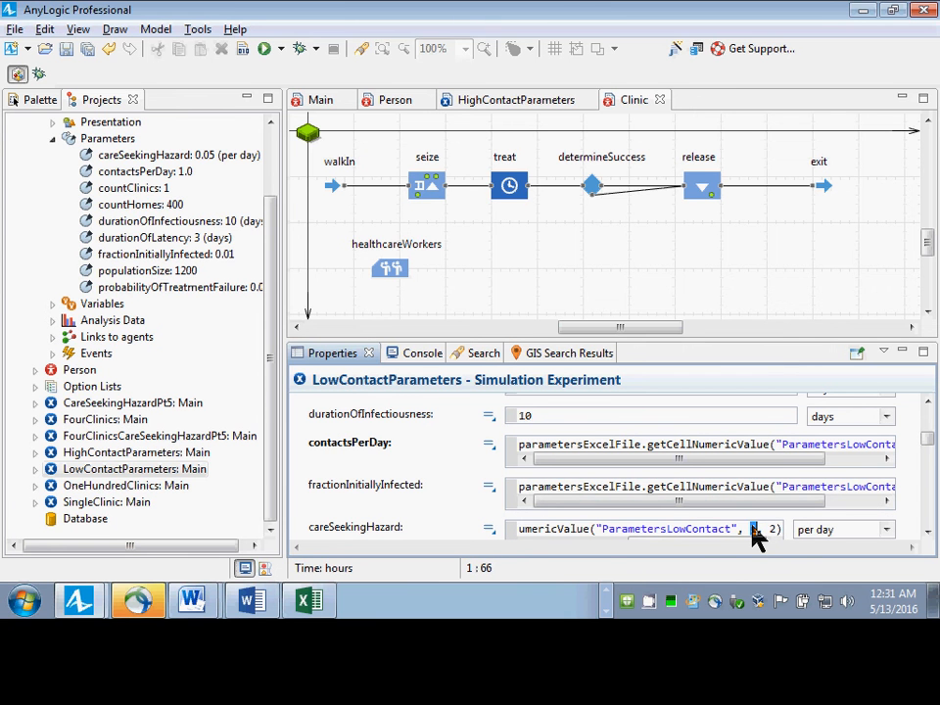
{"action": "type", "text": "3"}
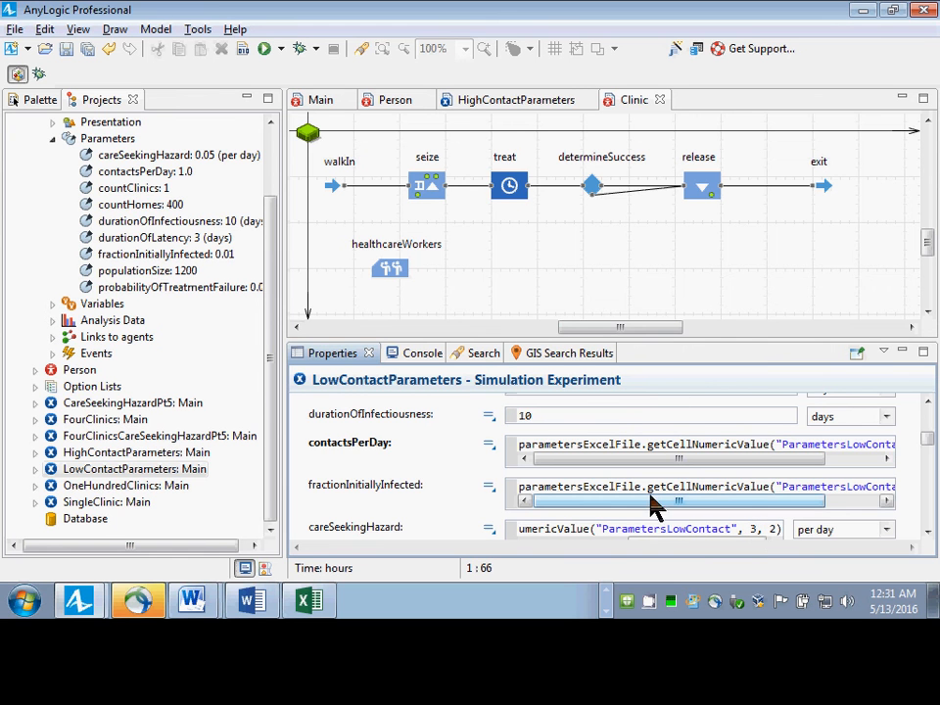
Review the pasted parameter expressions in LowContactParameters and undo the edits to fractionInitiallyInfected and careSeekingHazard.
{"action": "left_click_drag", "start_coordinate": [923, 461], "coordinate": [925, 440]}
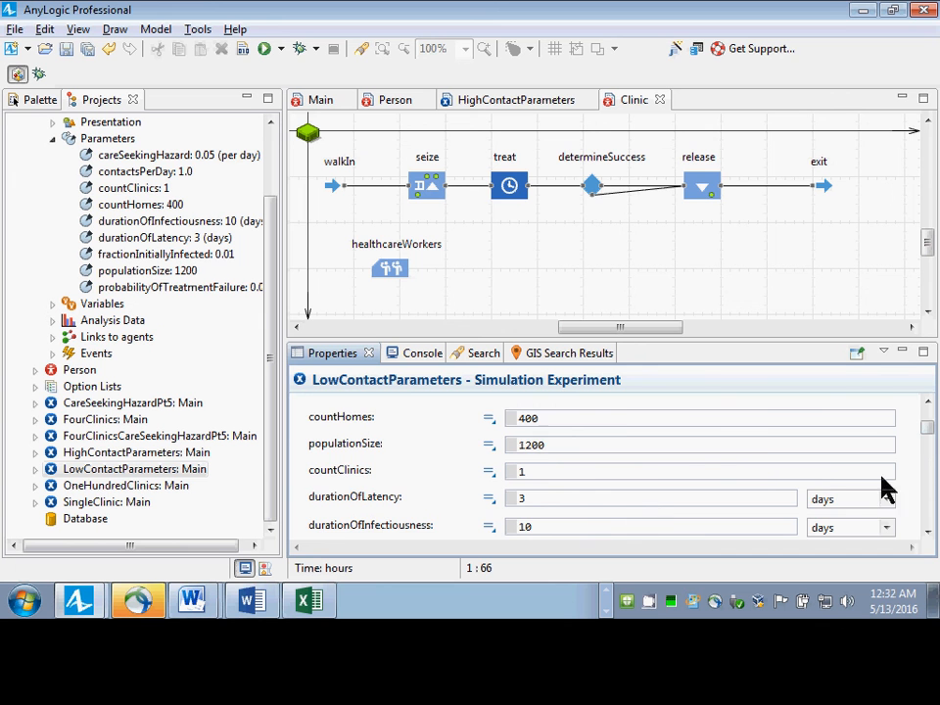
{"action": "left_click_drag", "start_coordinate": [923, 437], "coordinate": [929, 457]}
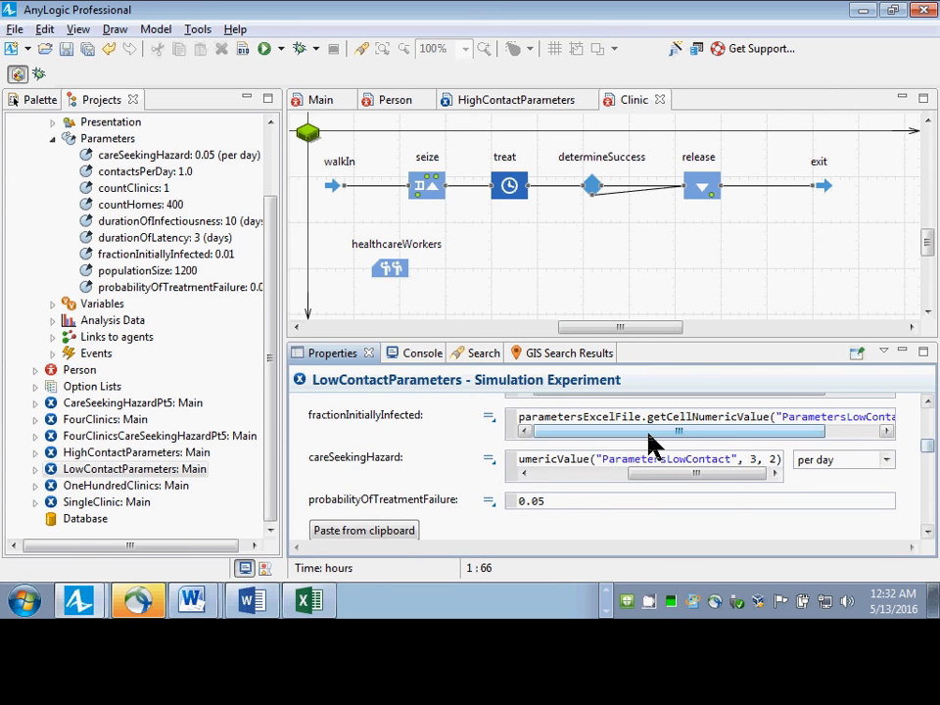
{"action": "left_click", "coordinate": [537, 462]}
{"action": "key", "text": "ctrl+Left"}
{"action": "key", "text": "ctrl+Left"}
{"action": "key", "text": "ctrl+Left"}
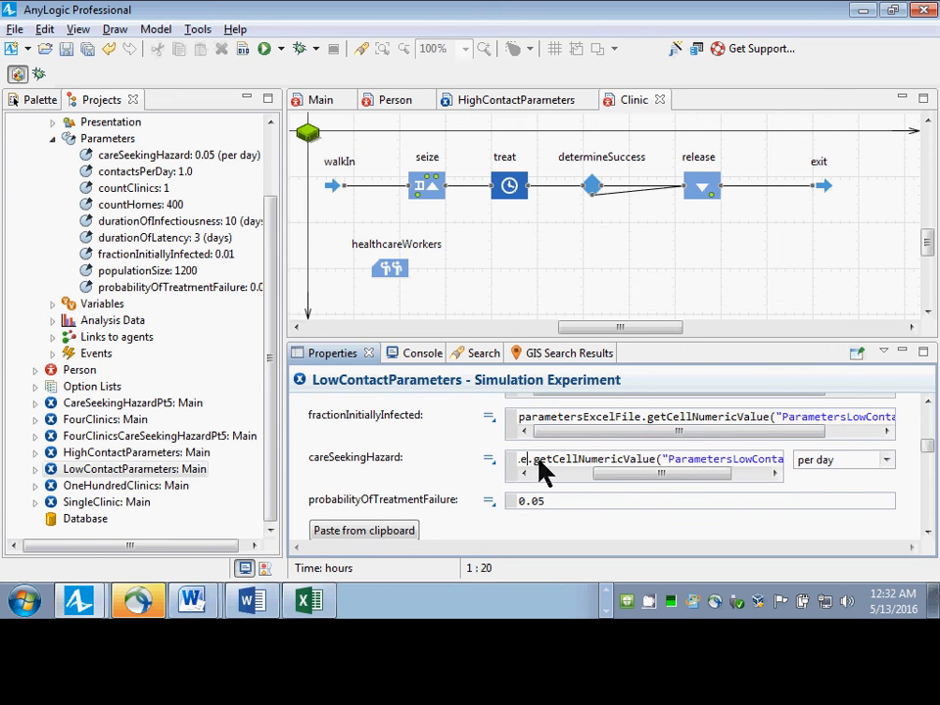
{"action": "left_click_drag", "start_coordinate": [568, 477], "coordinate": [462, 456]}
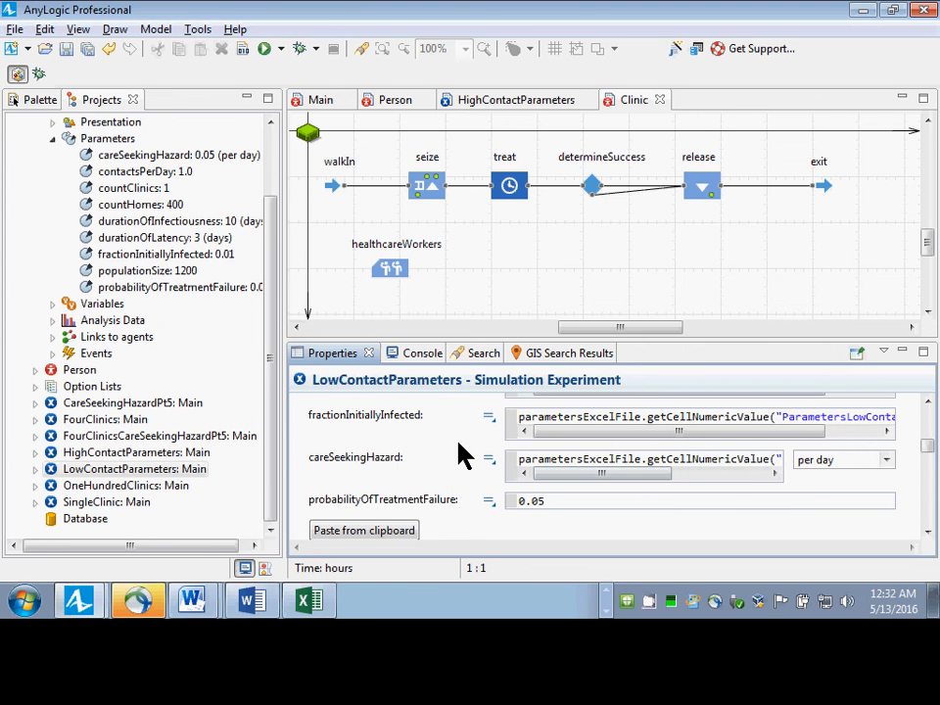
{"action": "key", "text": "ctrl+z"}
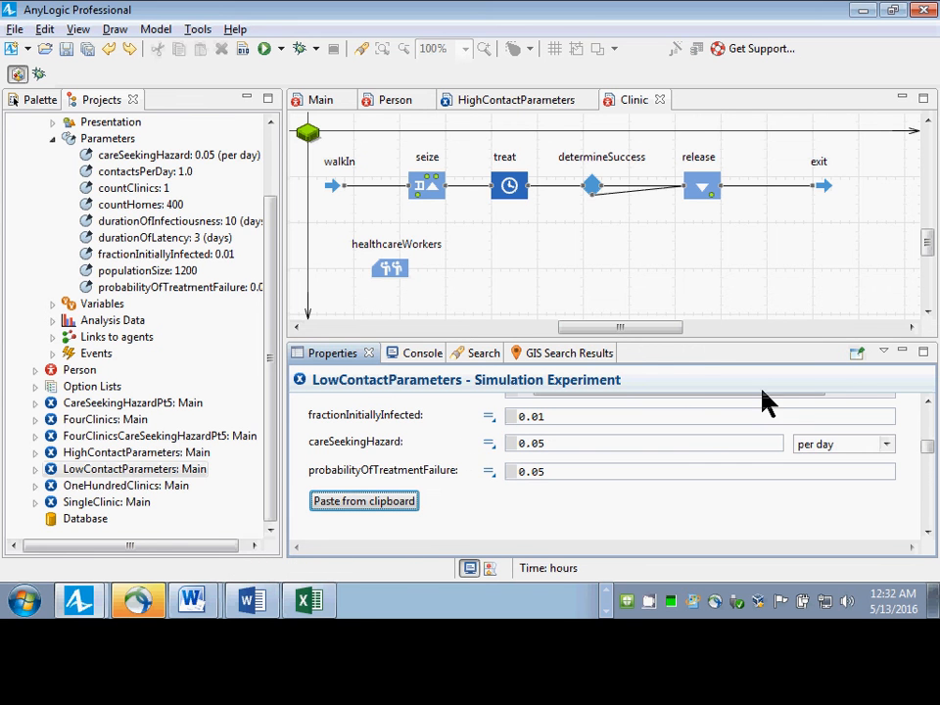
{"action": "left_click_drag", "start_coordinate": [929, 444], "coordinate": [930, 442]}
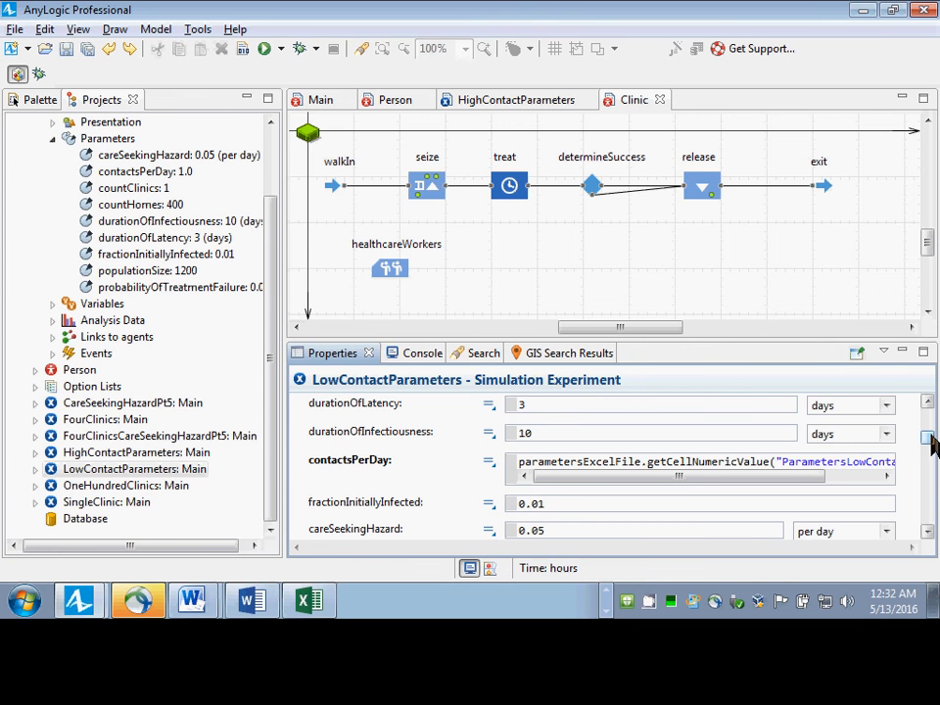
{"action": "key", "text": "alt+Tab"}
{"action": "key", "text": "alt+Tab"}
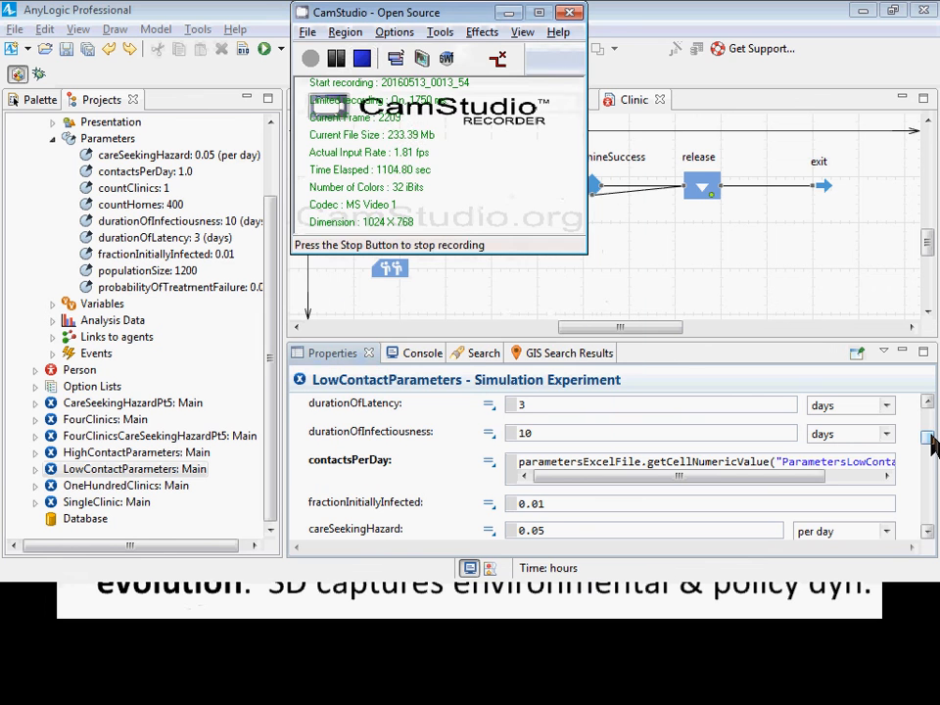